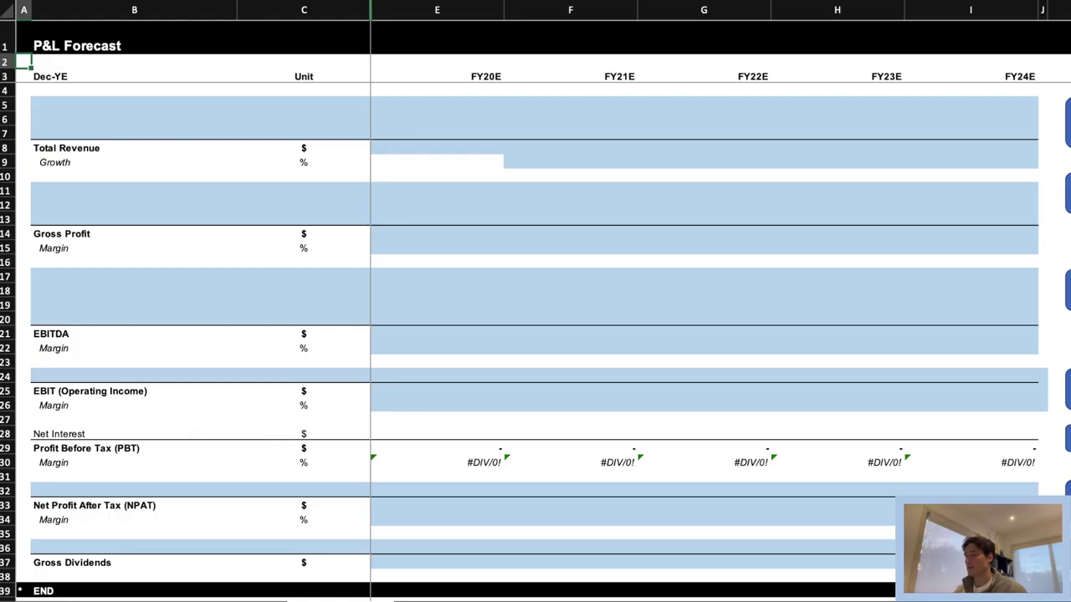
Read the instruction notes beside the P&L forecast on revenue, COGS, opex, D&A, tax and dividends.
scroll(856, 251, right, 5)
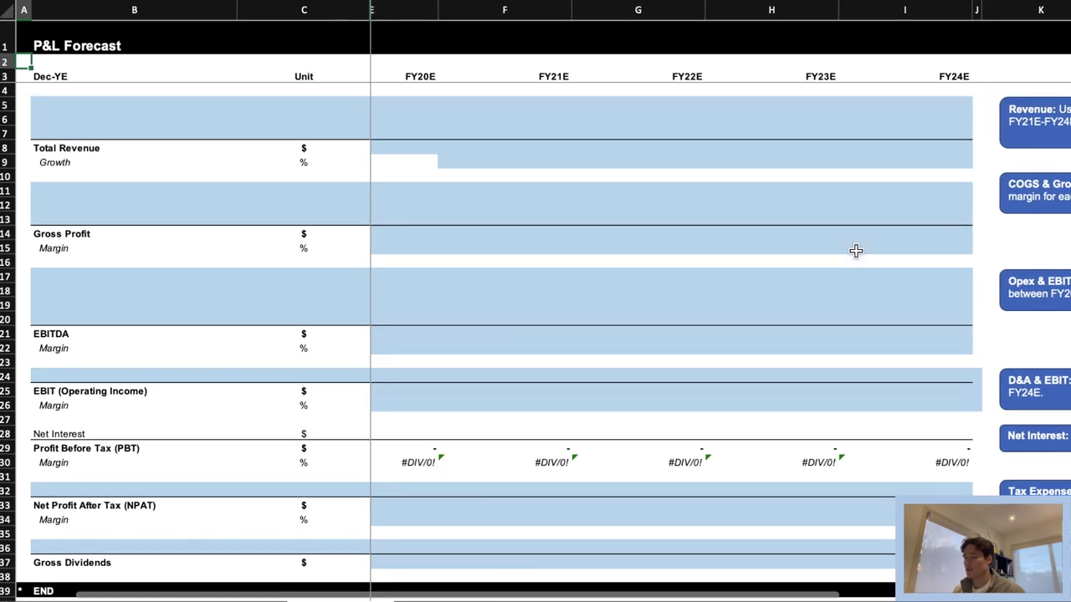
scroll(856, 251, right, 5)
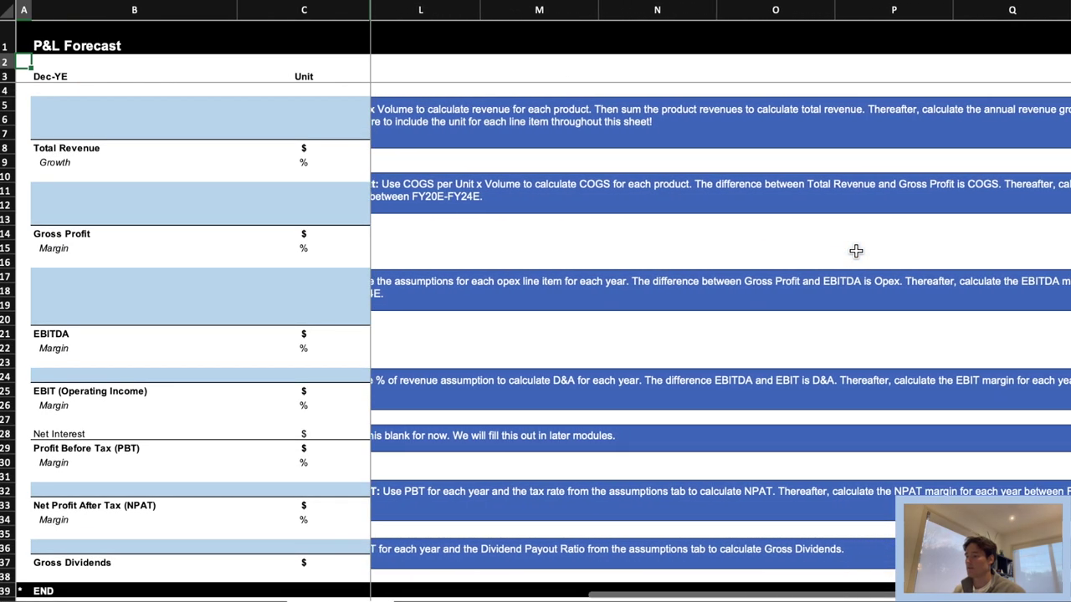
scroll(853, 249, left, 1)
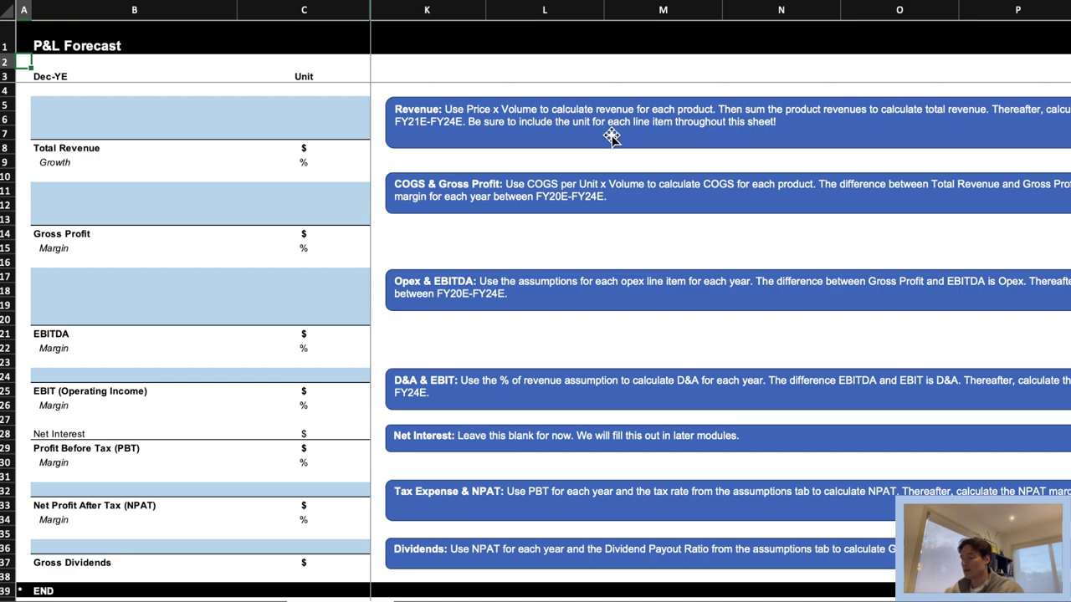
scroll(610, 122, left, 10)
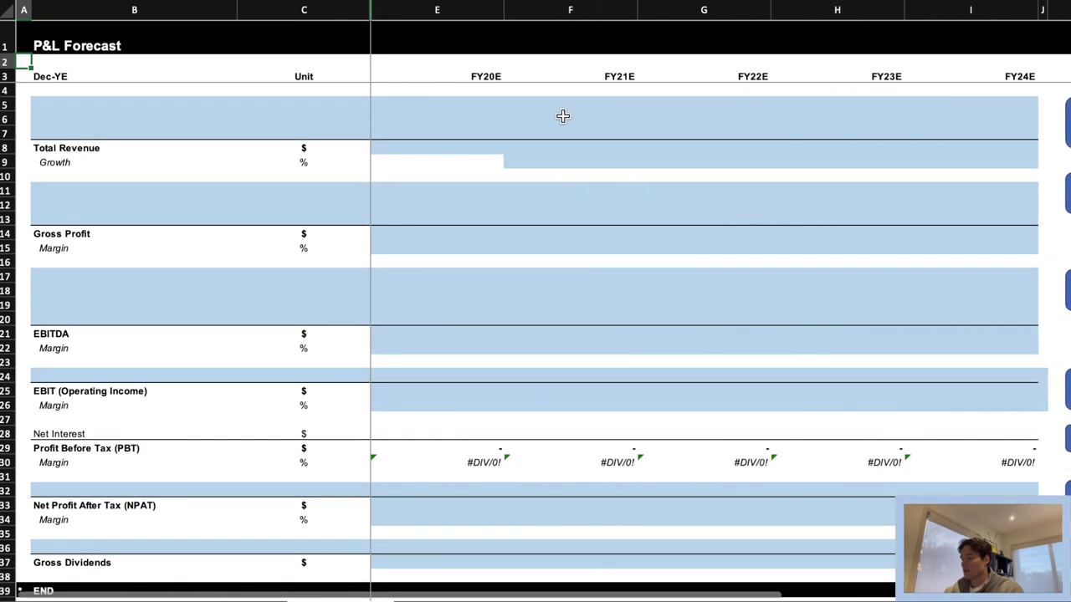
Label B5:B7 above Total Revenue as Cupcakes Revenue, Ice Cream Revenue and Drinks Revenue, matching the products in the Forecast Assumptions sheet.
click(484, 105)
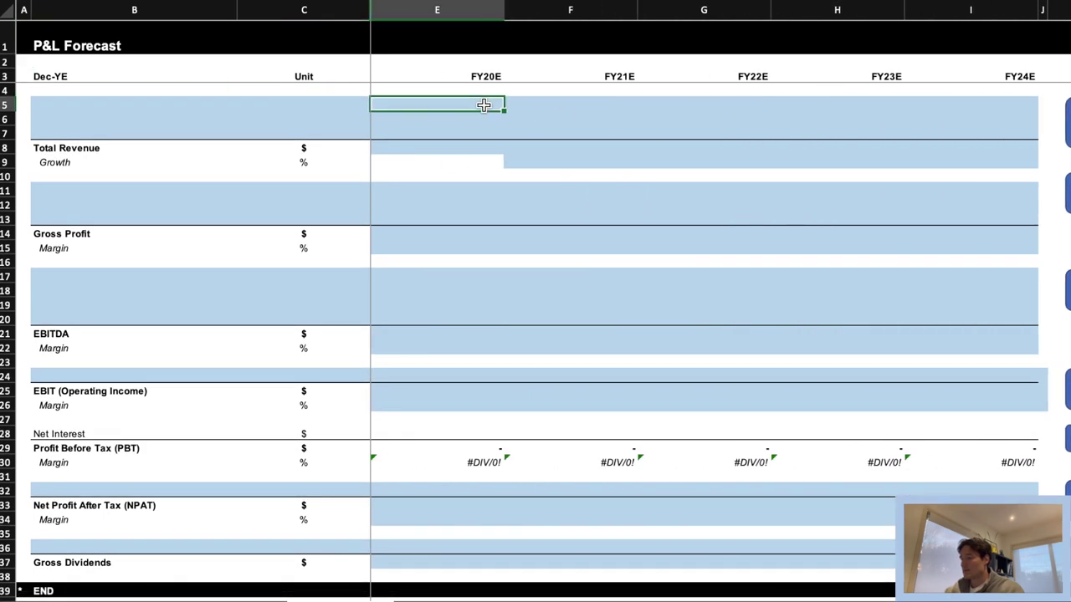
key(Left)
key(Left)
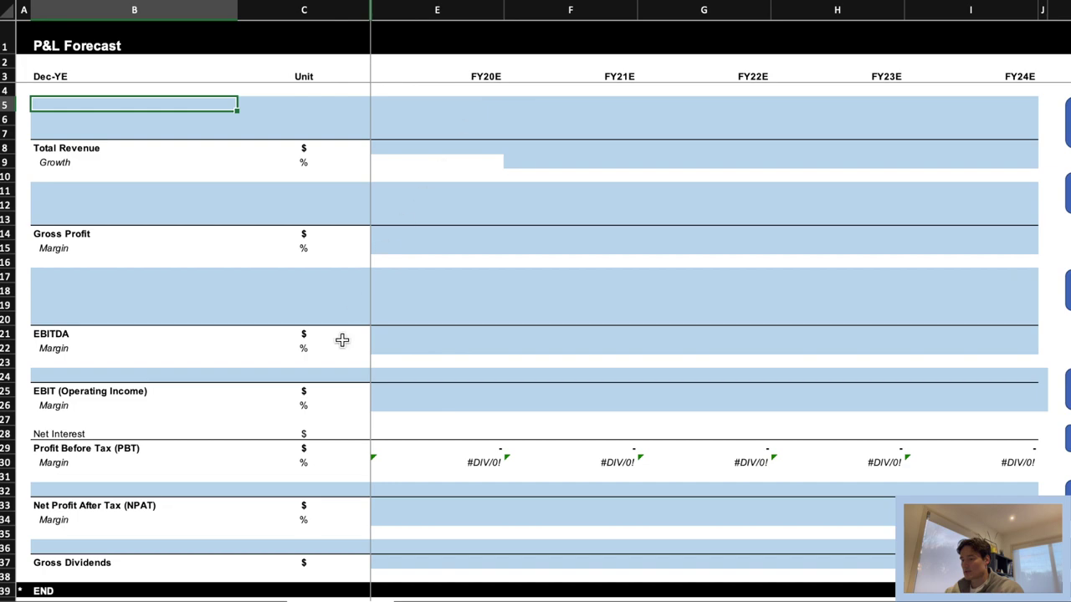
key(ctrl+Page_Up)
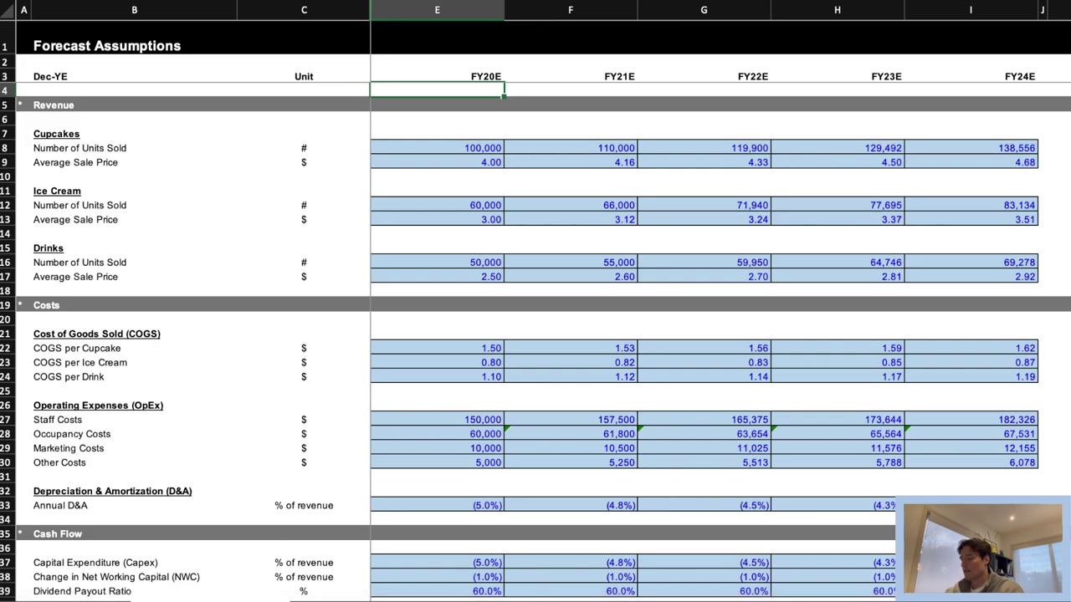
key(ctrl+Page_Down)
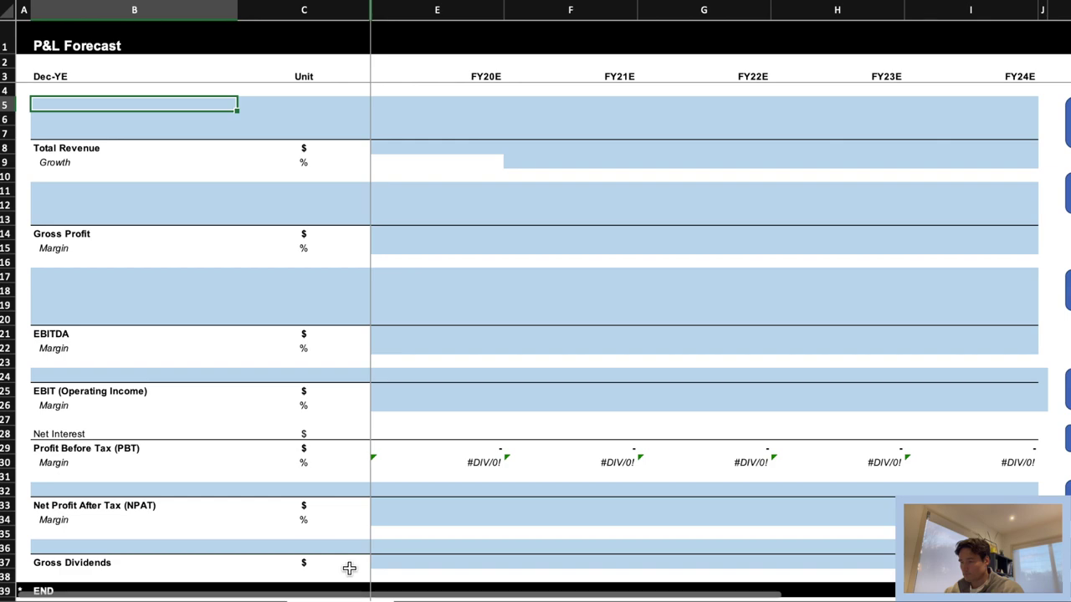
text(Cupcakes Revenue)
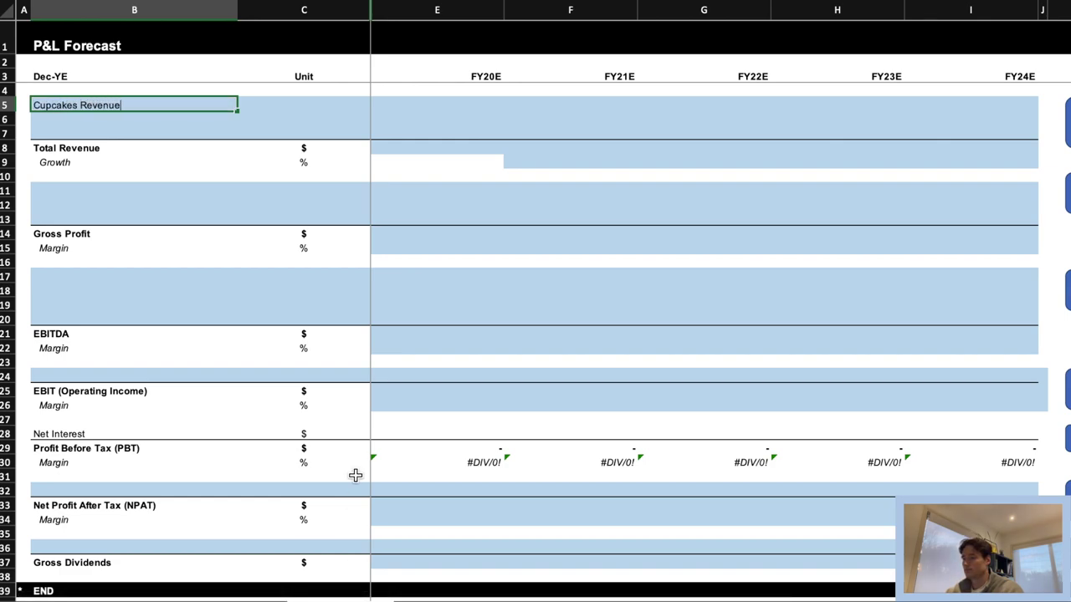
key(Return)
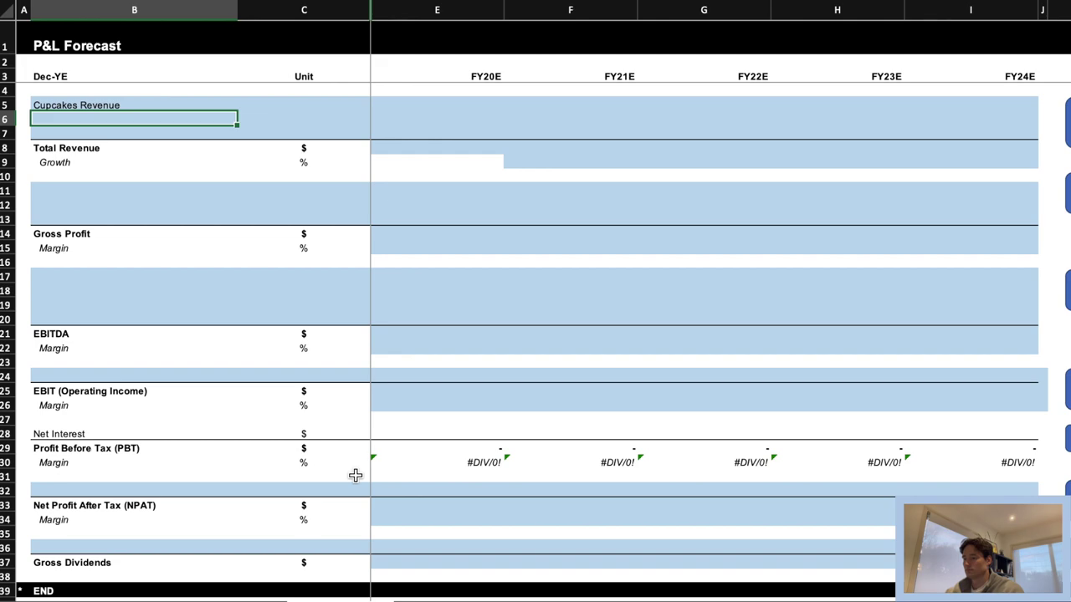
text(Ice)
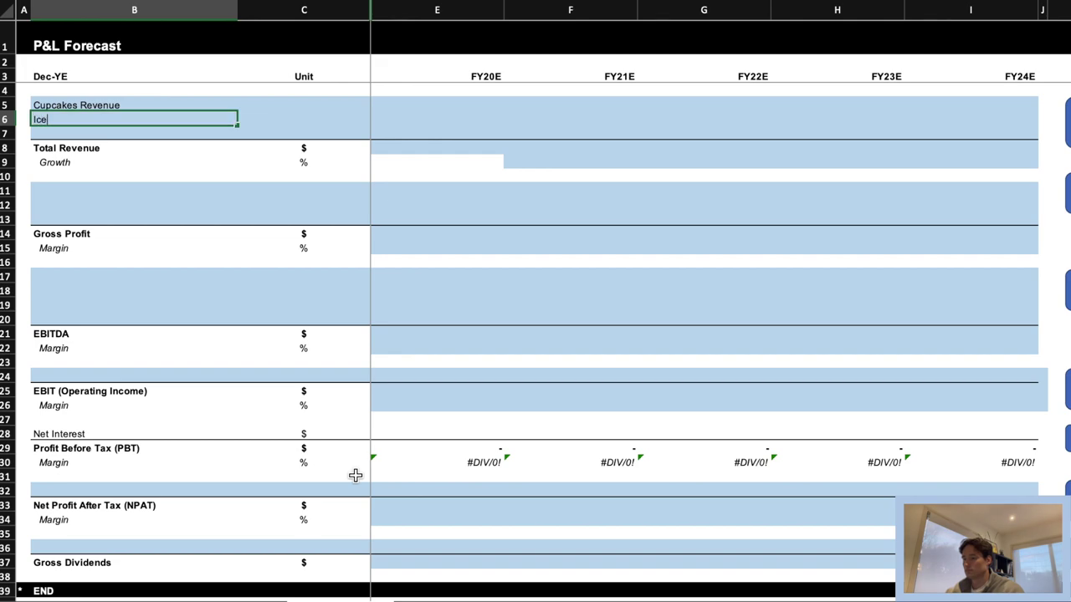
text( Cream Revenue)
key(Return)
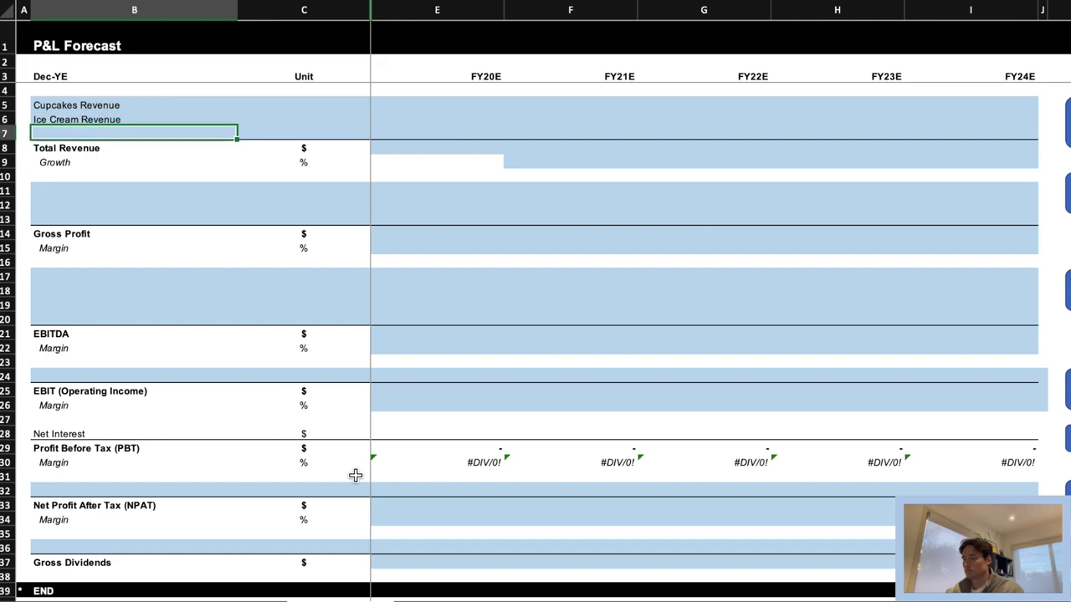
text(Drinks R)
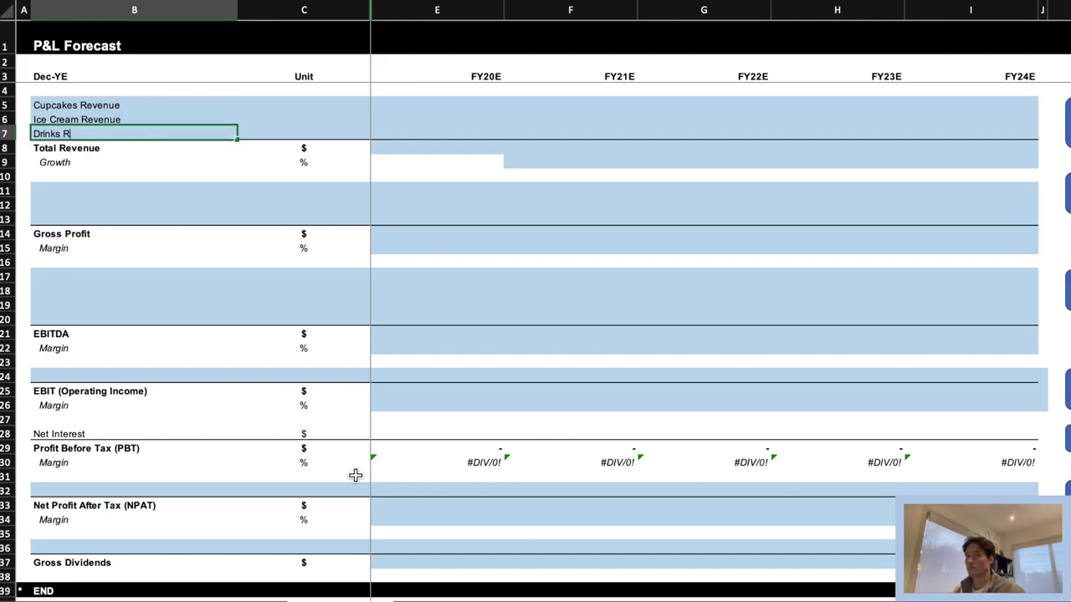
text(evenue=)
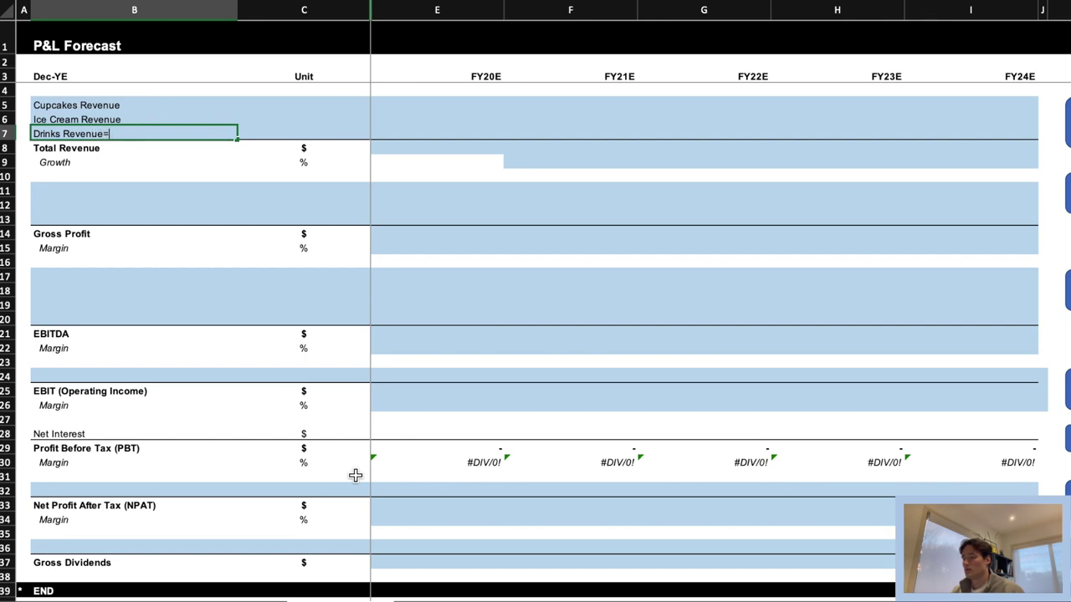
key(Tab)
Enter $ as the unit for the three product revenue rows in C5:C7.
key(Up)
key(Up)
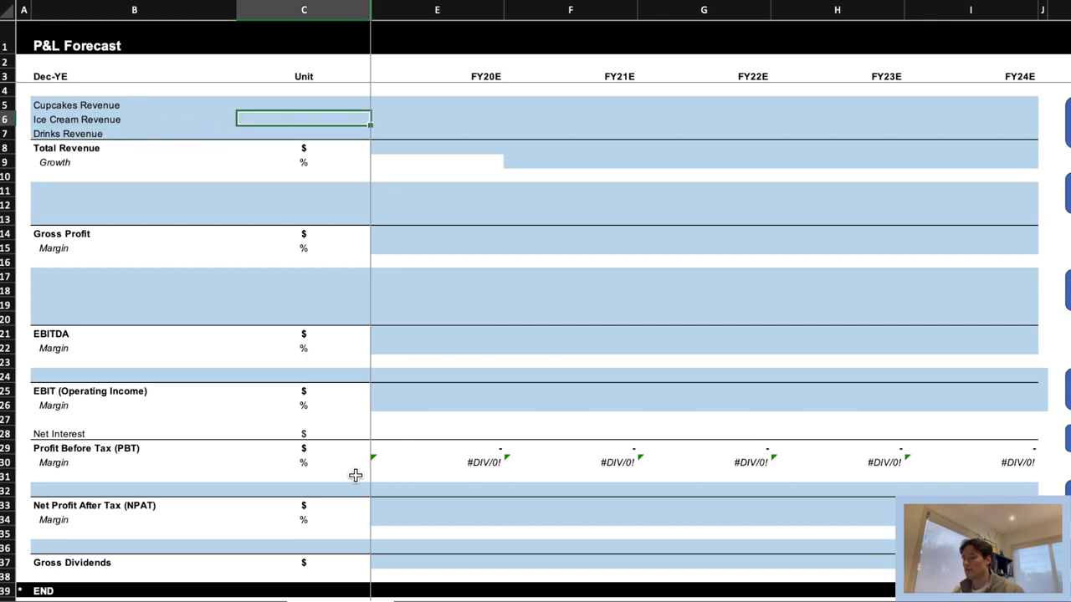
text($)
key(Return)
text($)
key(Return)
text($)
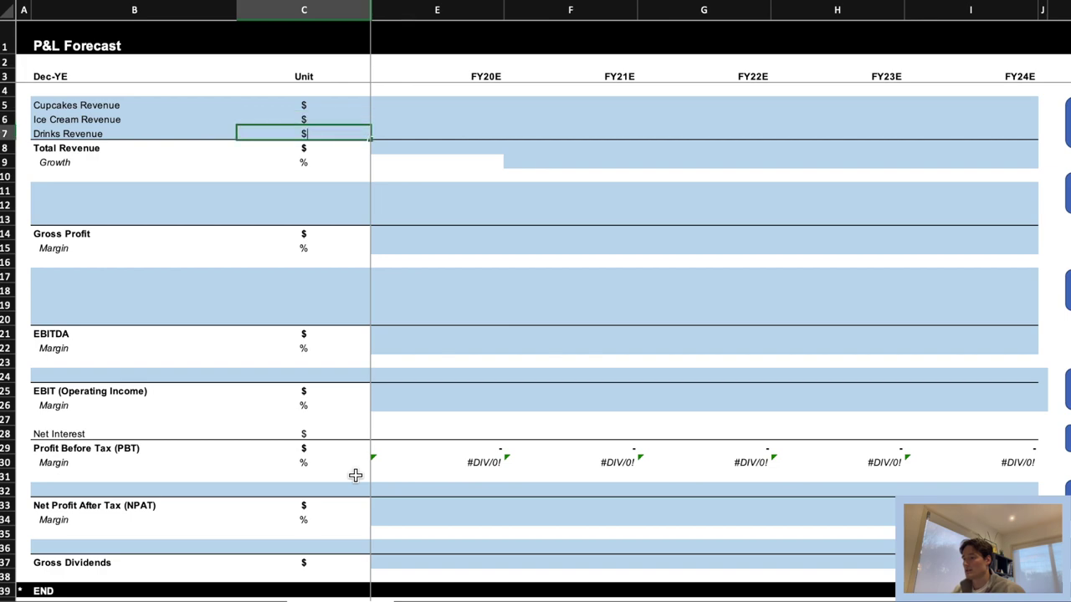
key(Return)
Fill Cupcakes Revenue for FY20E–FY24E with cupcake units sold multiplied by average sale price from the Forecast Assumptions sheet.
key(Right)
key(Up)
key(Up)
key(Up)
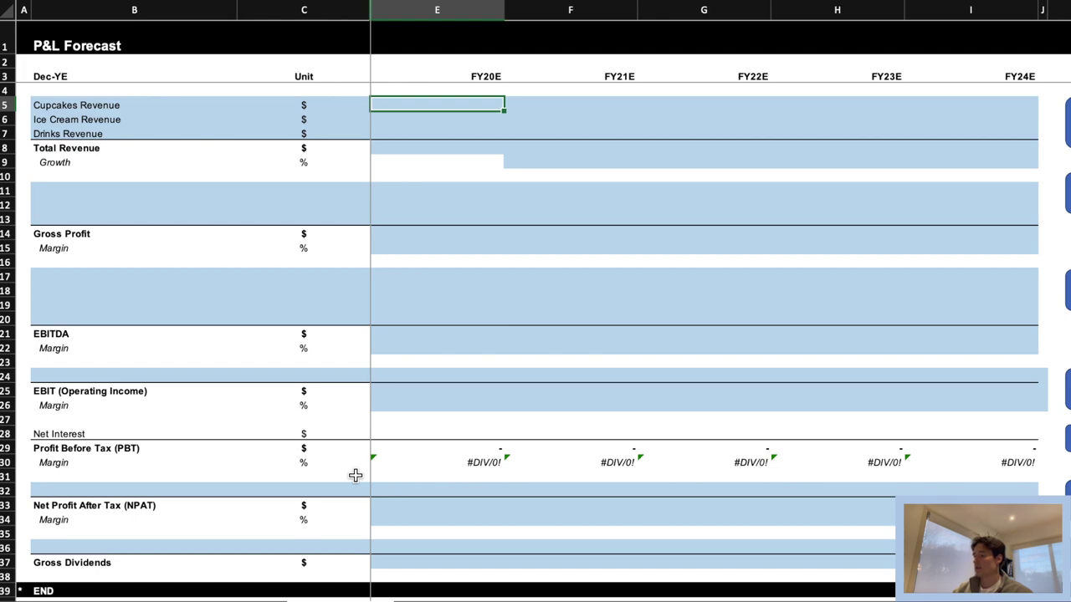
key(shift+Right)
key(shift+Right)
key(shift+Right)
key(shift+Right)
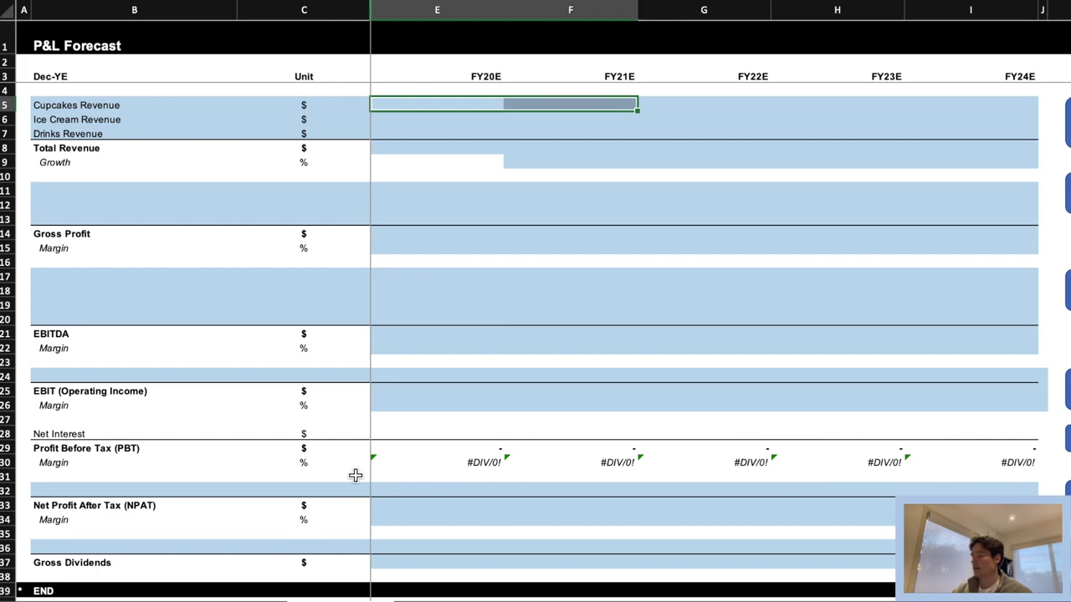
text(=)
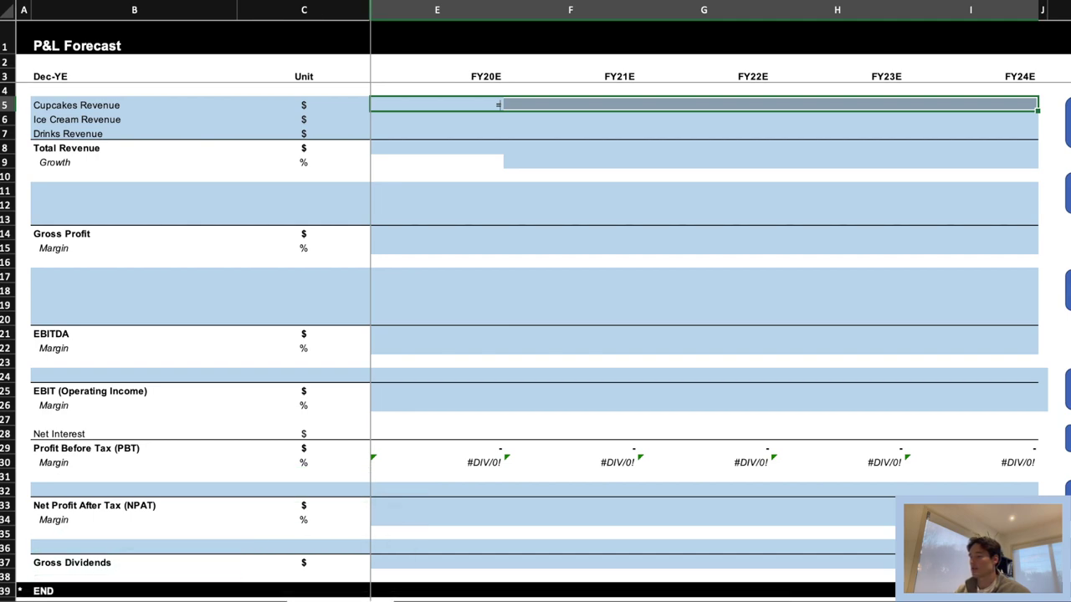
click(200, 596)
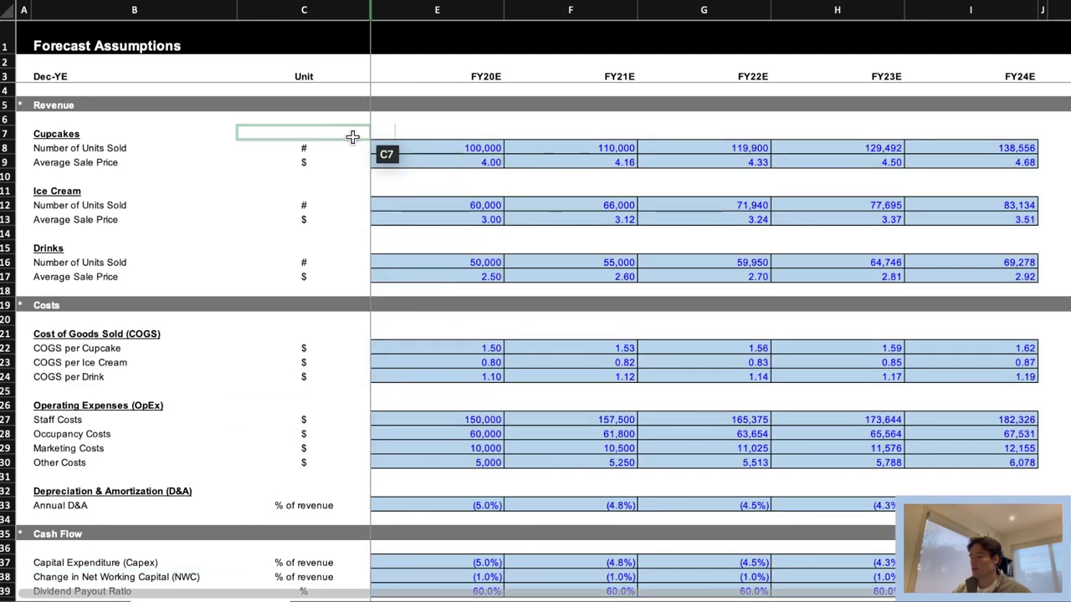
click(493, 150)
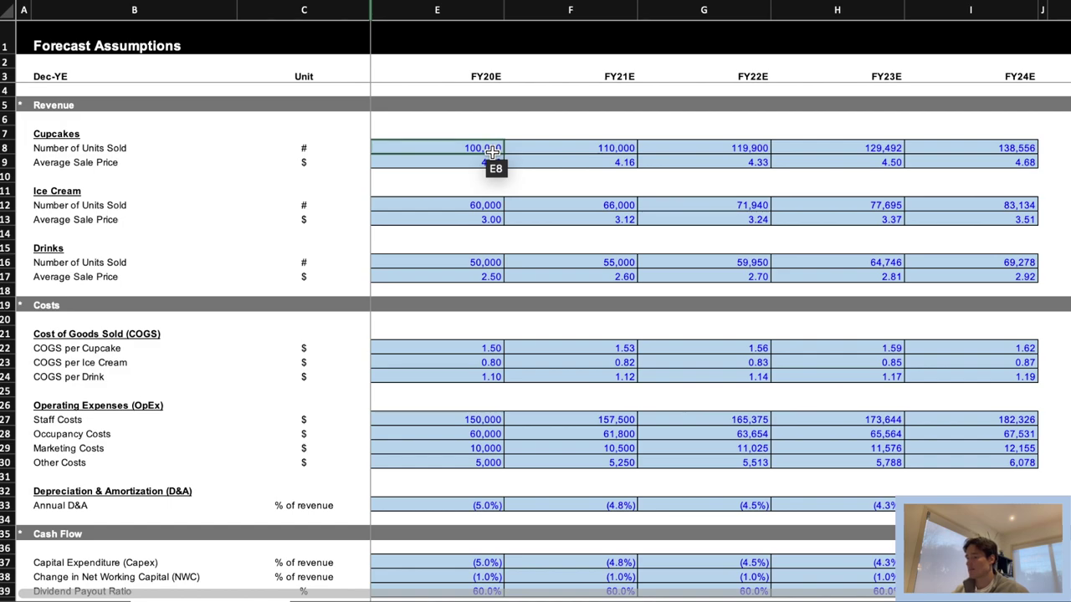
text(*)
click(485, 165)
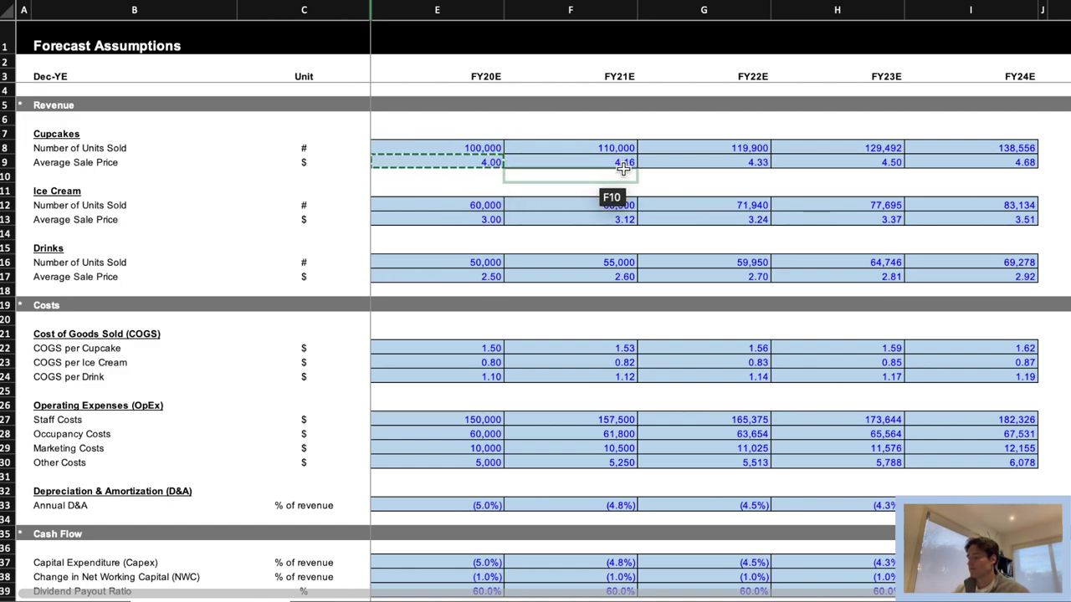
key(ctrl+Return)
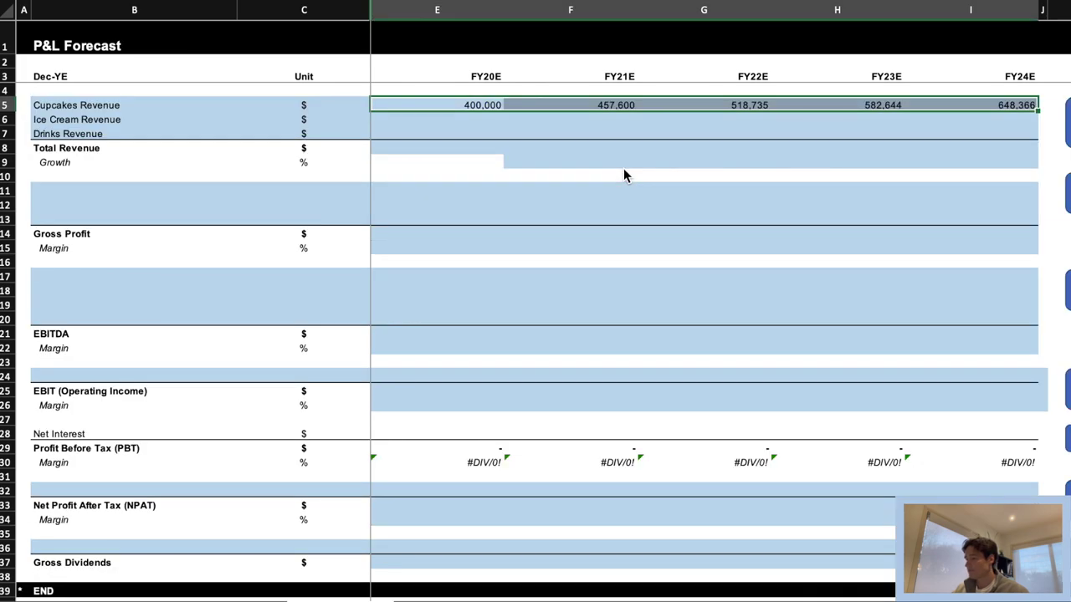
Fill Ice Cream Revenue for FY20E–FY24E with ice cream units sold multiplied by average sale price from the Forecast Assumptions sheet.
key(Down)
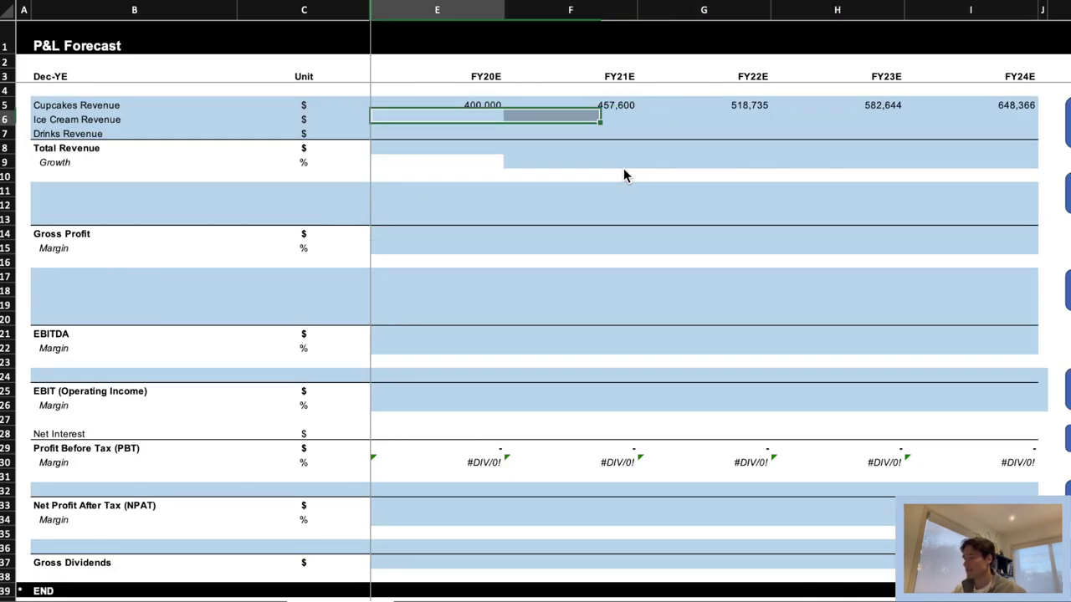
key(shift+Right)
key(shift+Right)
key(shift+Right)
key(shift+Right)
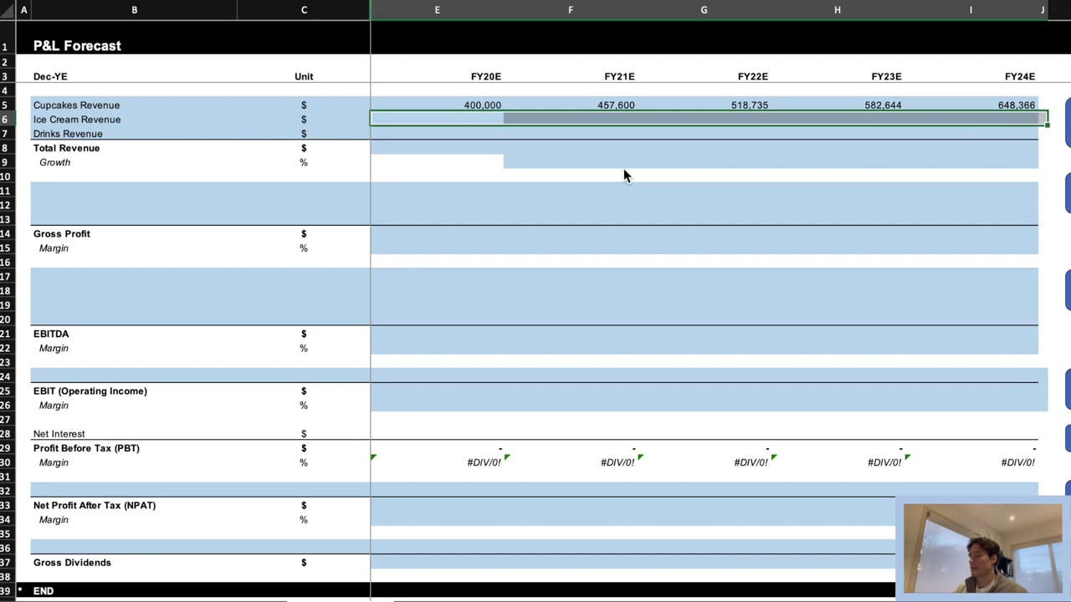
text(=)
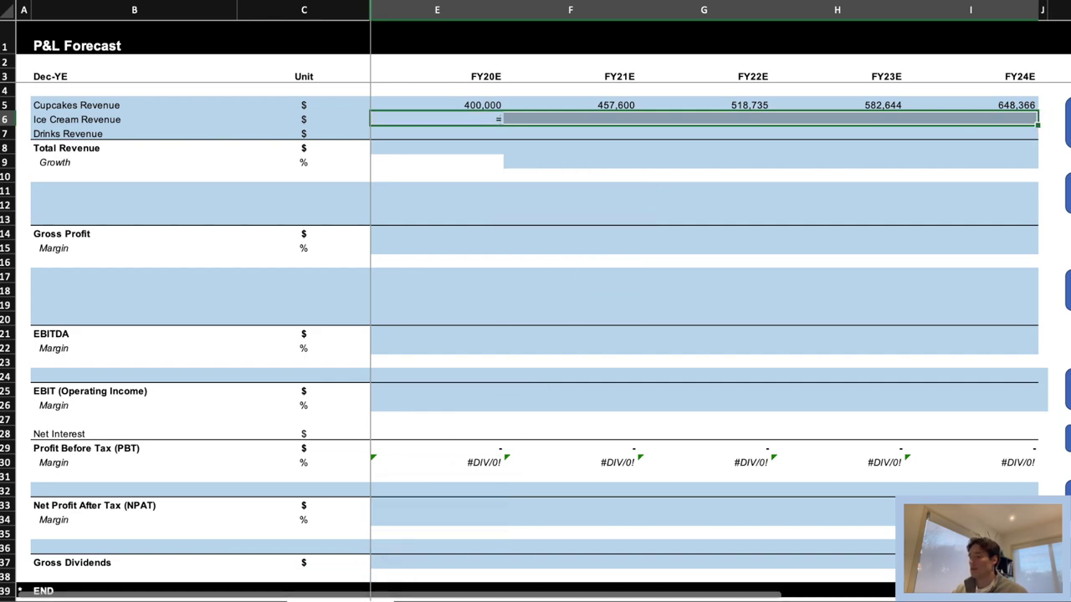
key(ctrl+Page_Up)
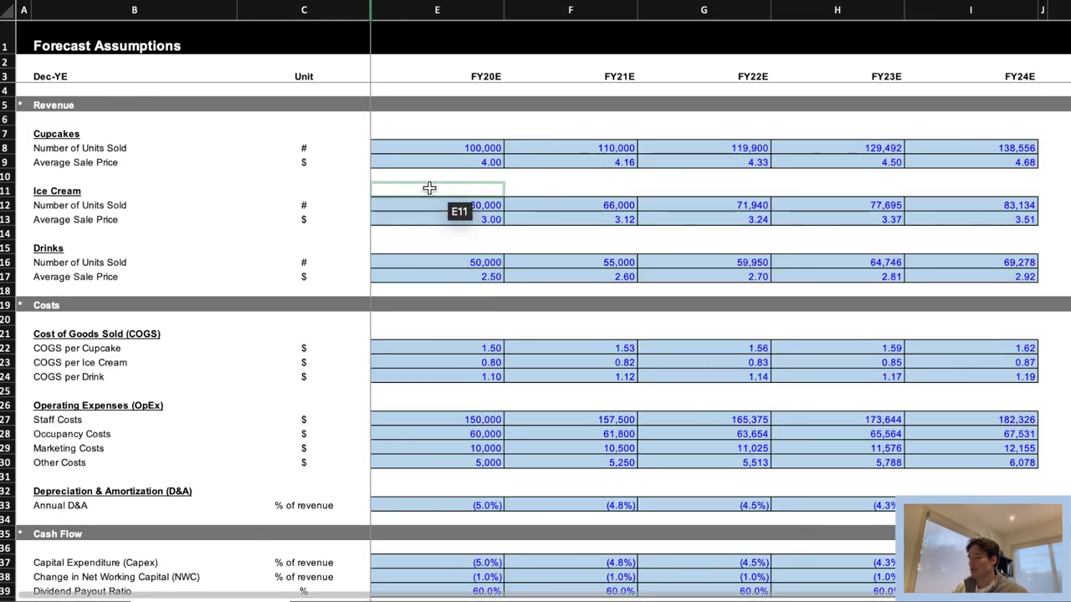
click(493, 205)
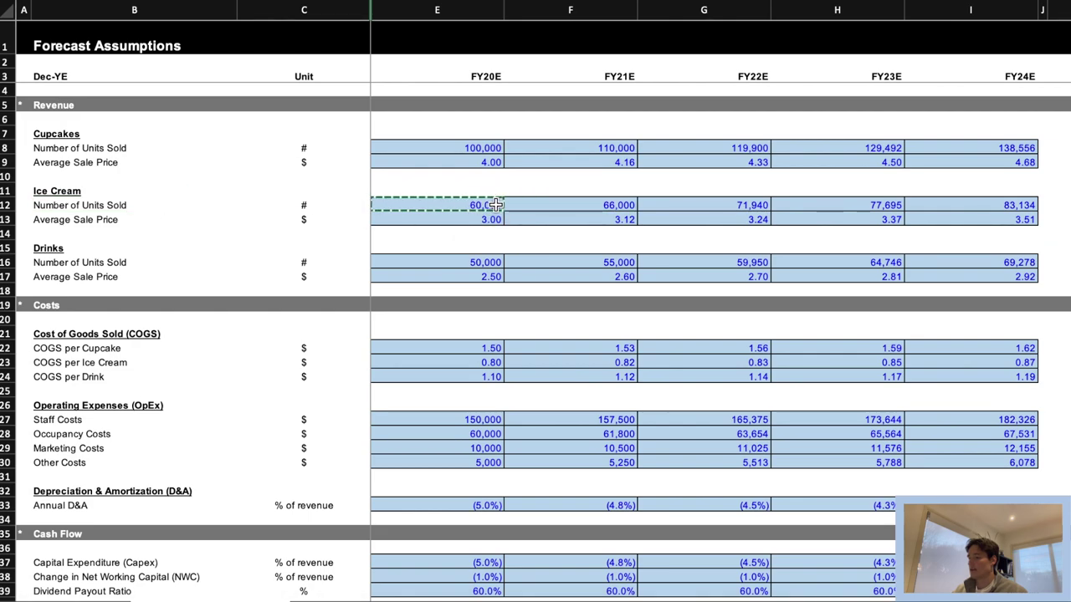
click(491, 218)
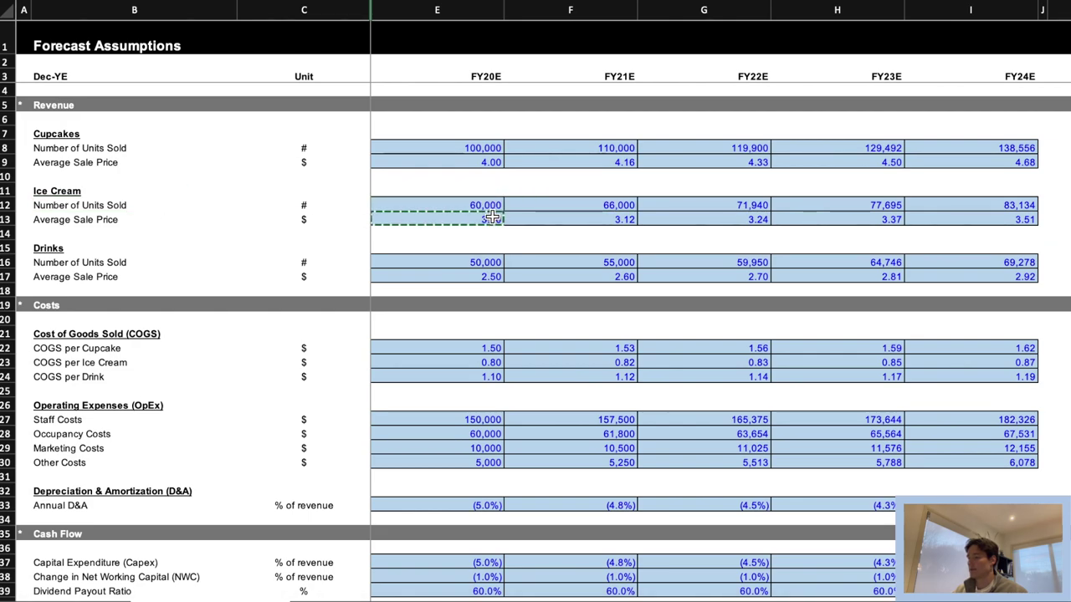
key(ctrl+Return)
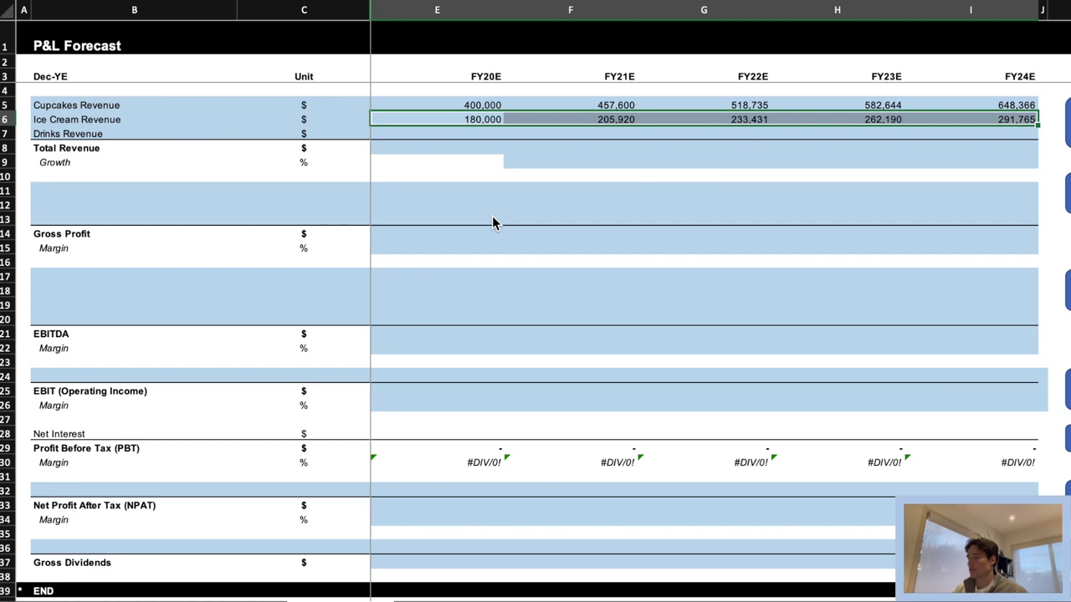
Fill Drinks Revenue for FY20E–FY24E with drinks units sold multiplied by average sale price from the Forecast Assumptions sheet.
key(Down)
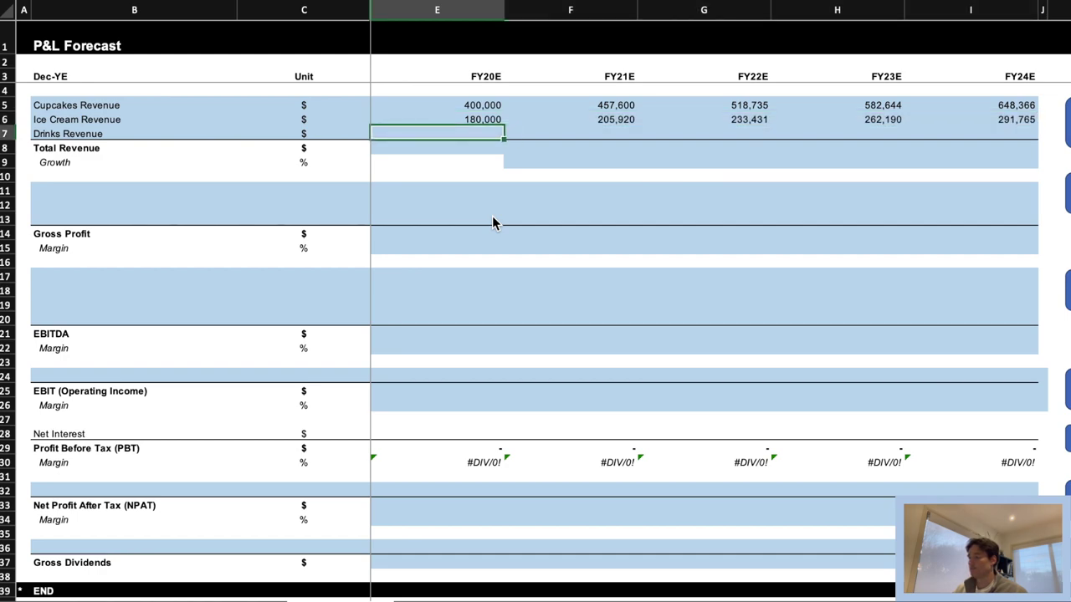
key(shift+Right)
key(shift+Right)
key(shift+Right)
key(shift+Right)
text(=)
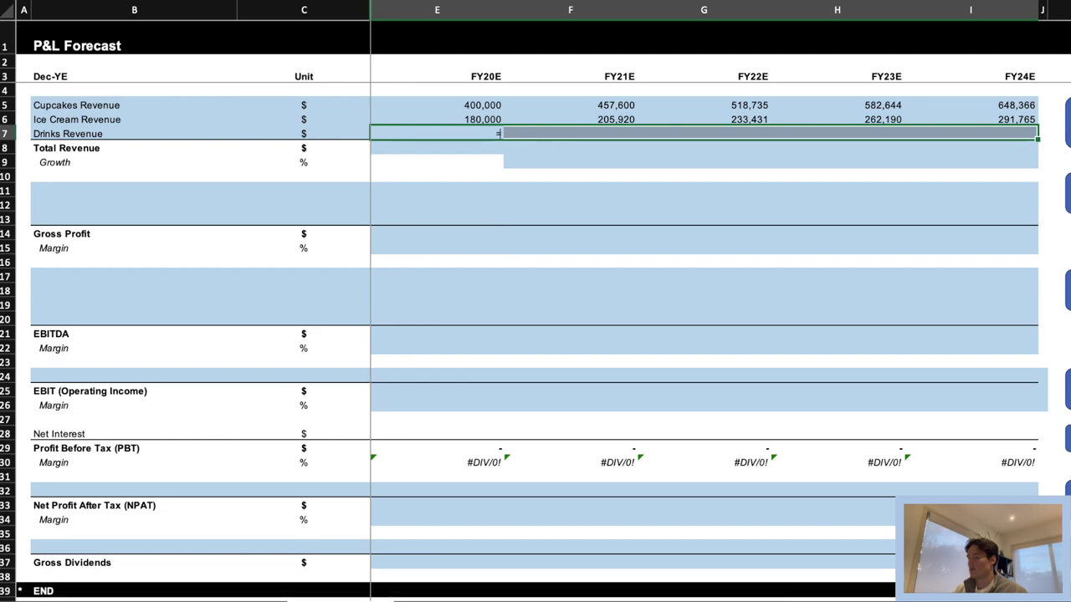
key(ctrl+Page_Up)
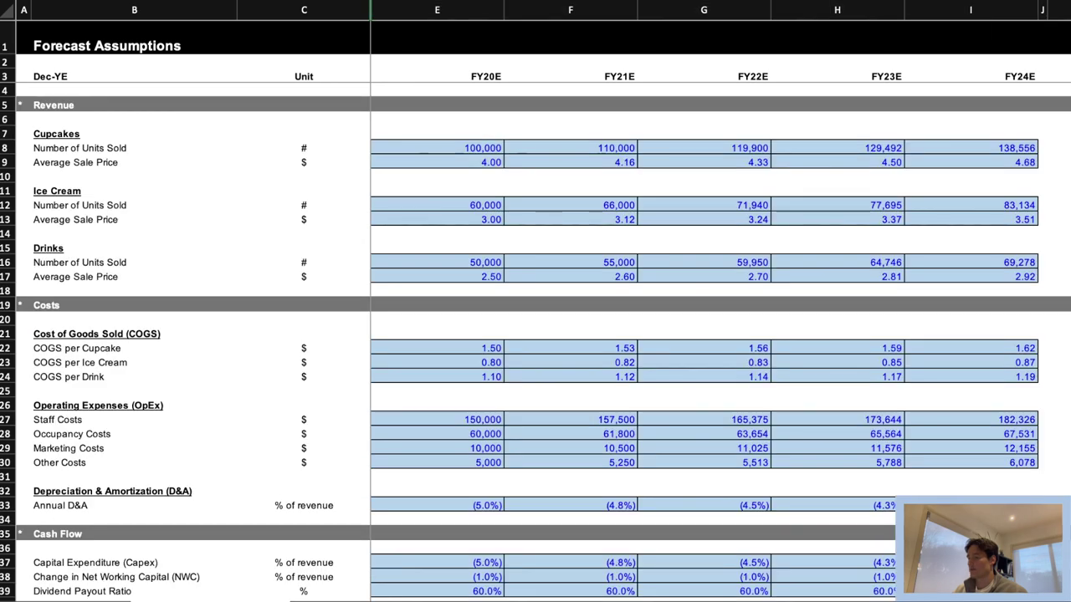
click(428, 263)
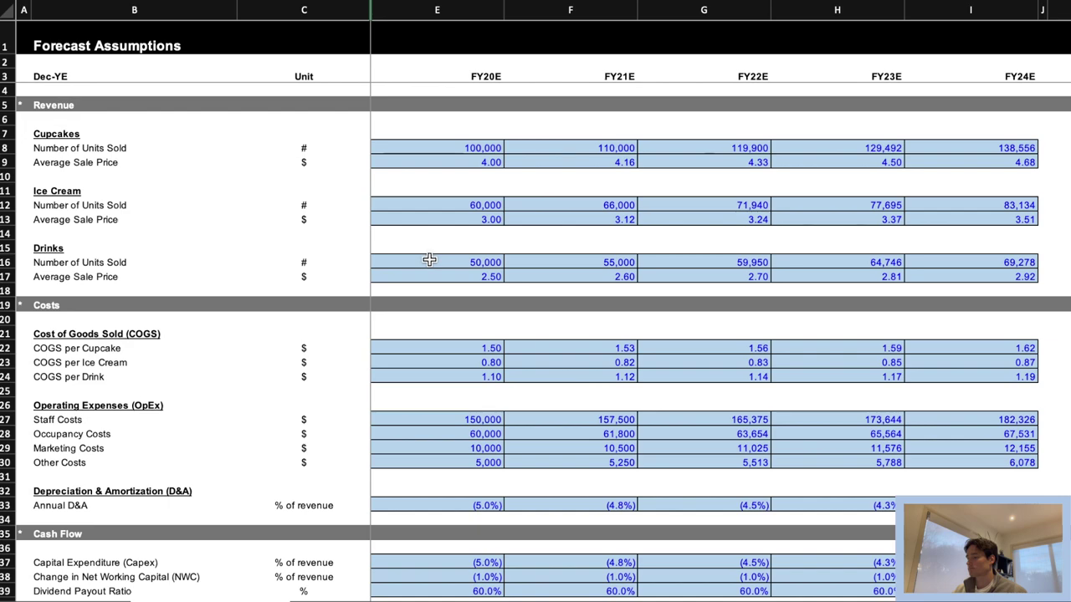
click(430, 279)
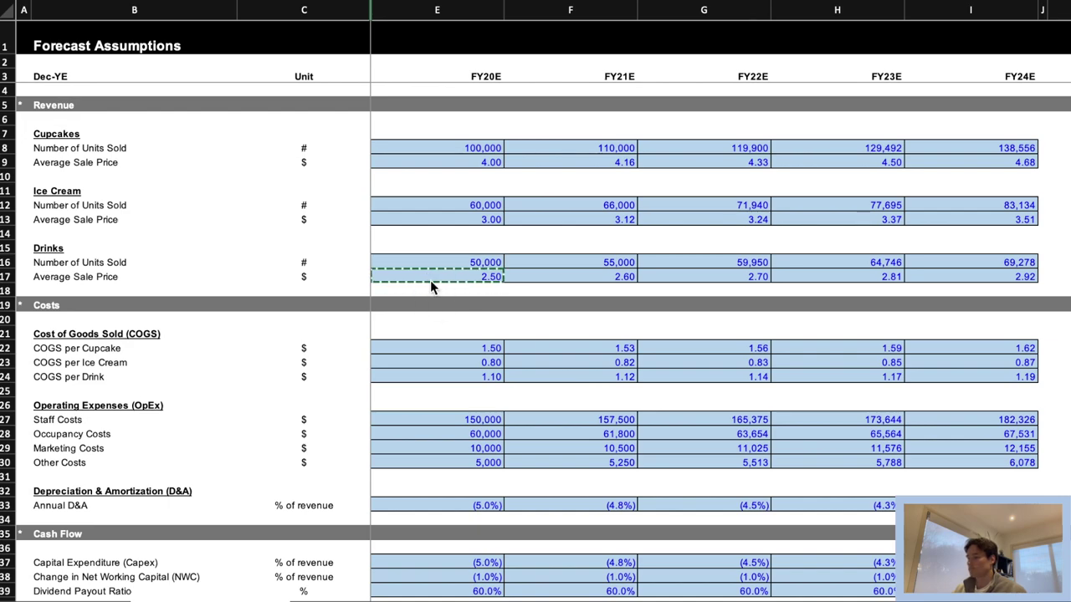
key(ctrl+Return)
Fill Total Revenue for FY20E–FY24E with the sum of the three product revenue rows, starting from =sum(E5:E7).
key(Down)
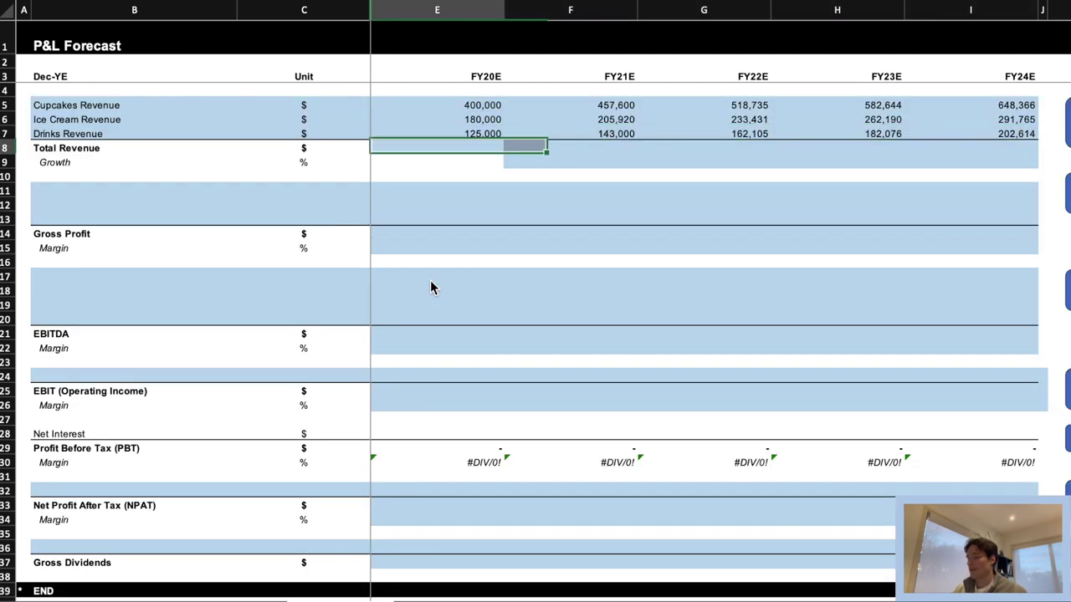
key(shift+Right)
key(shift+Right)
key(shift+Right)
key(shift+Right)
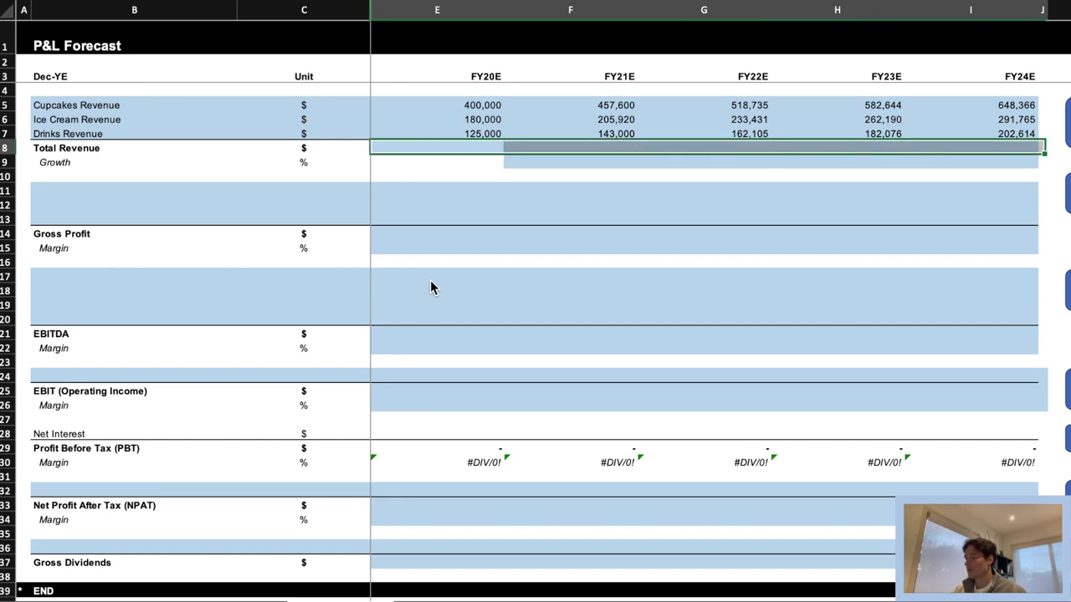
text(=sum()
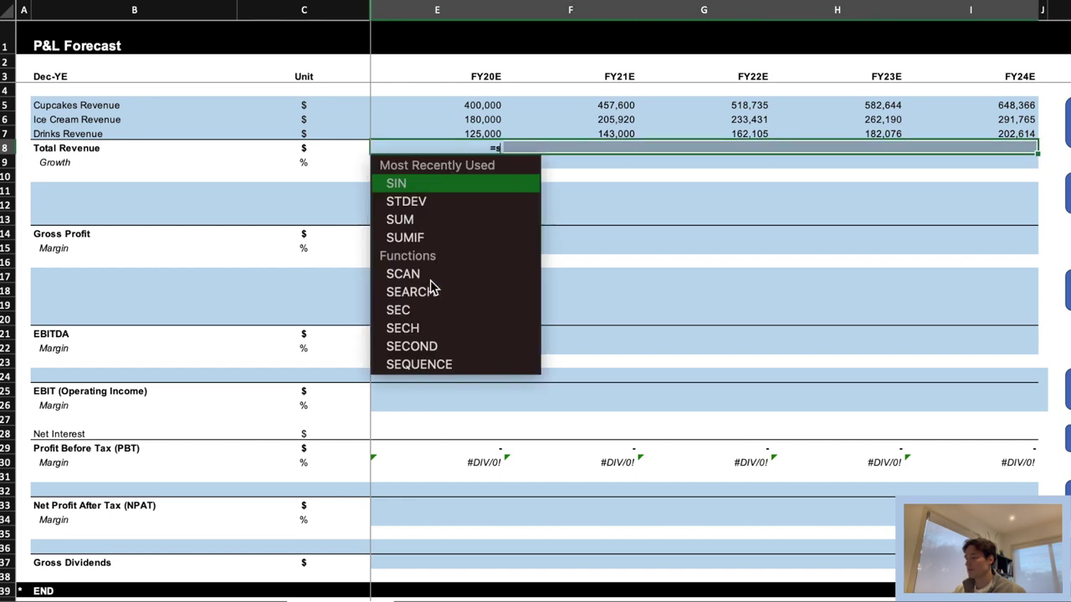
key(Up)
key(shift+Up)
key(shift+Up)
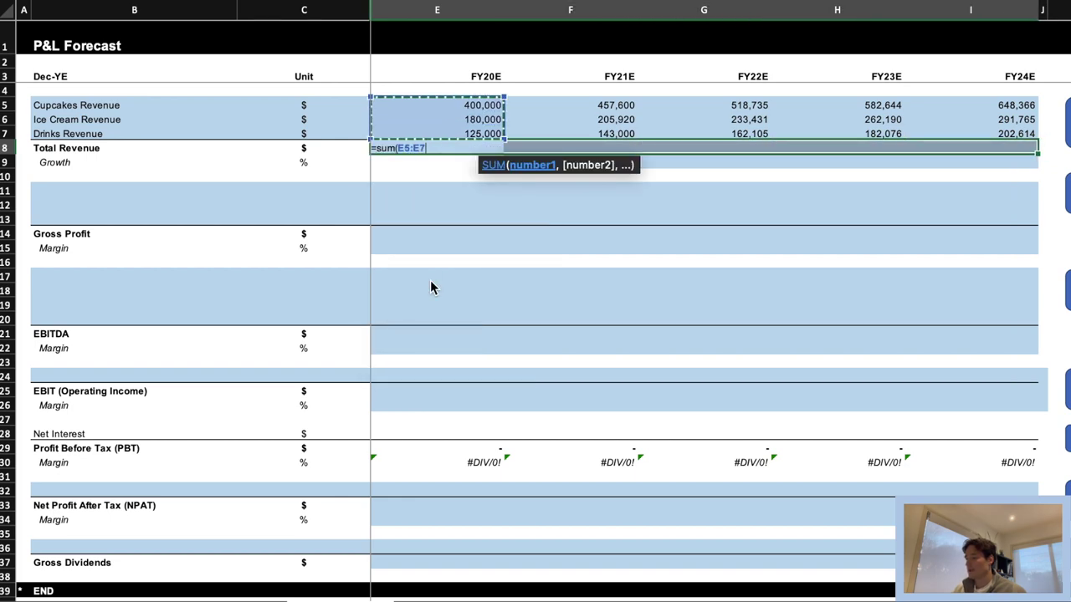
text())
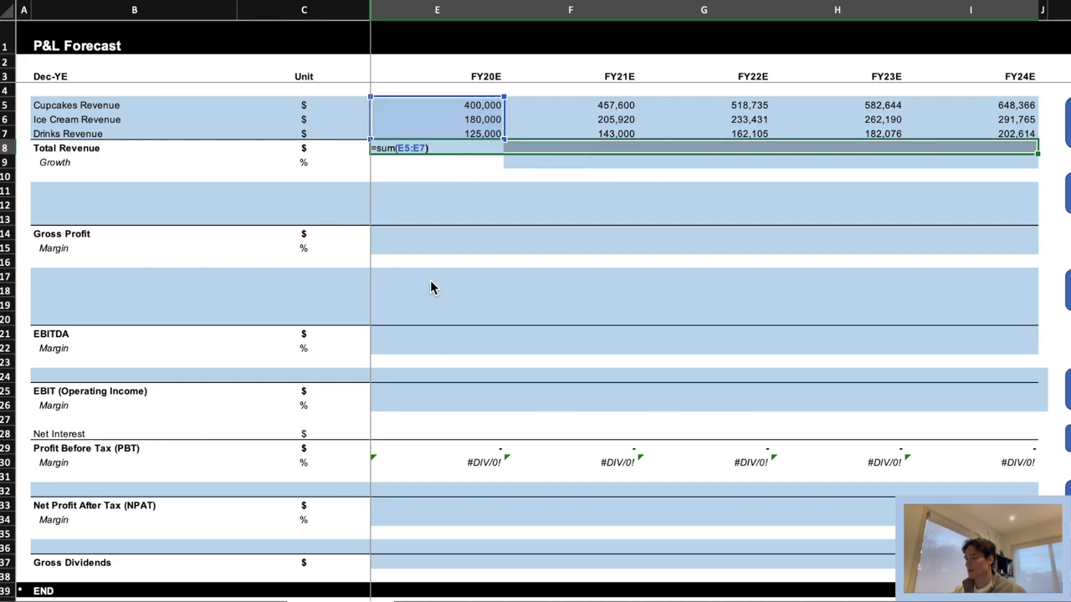
key(ctrl+Return)
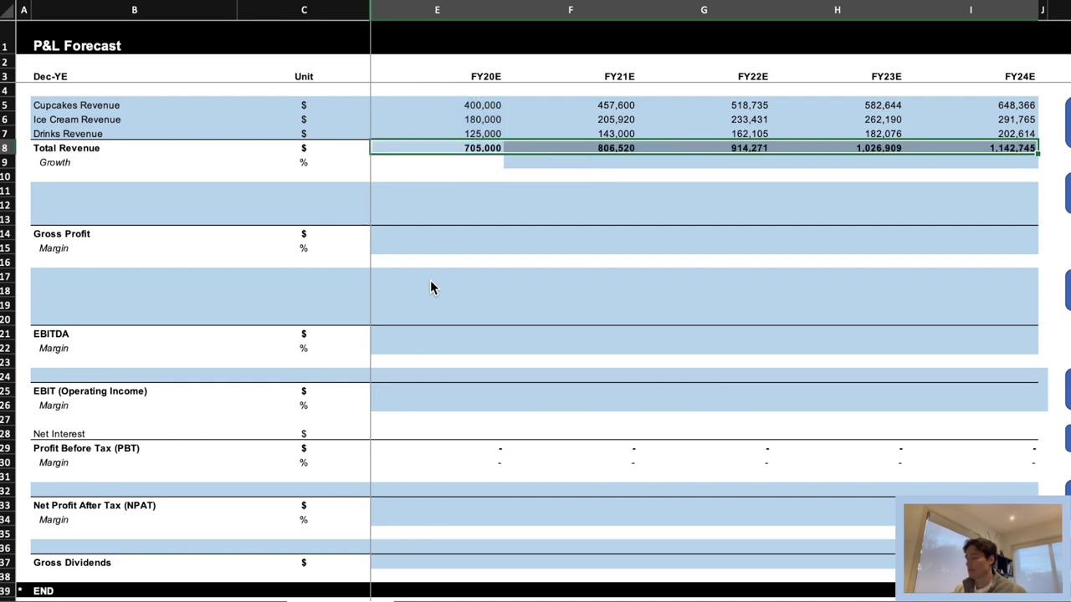
Fill revenue Growth for FY21E–FY24E with the year-on-year change in Total Revenue, using =F8/E8-1.
key(Down)
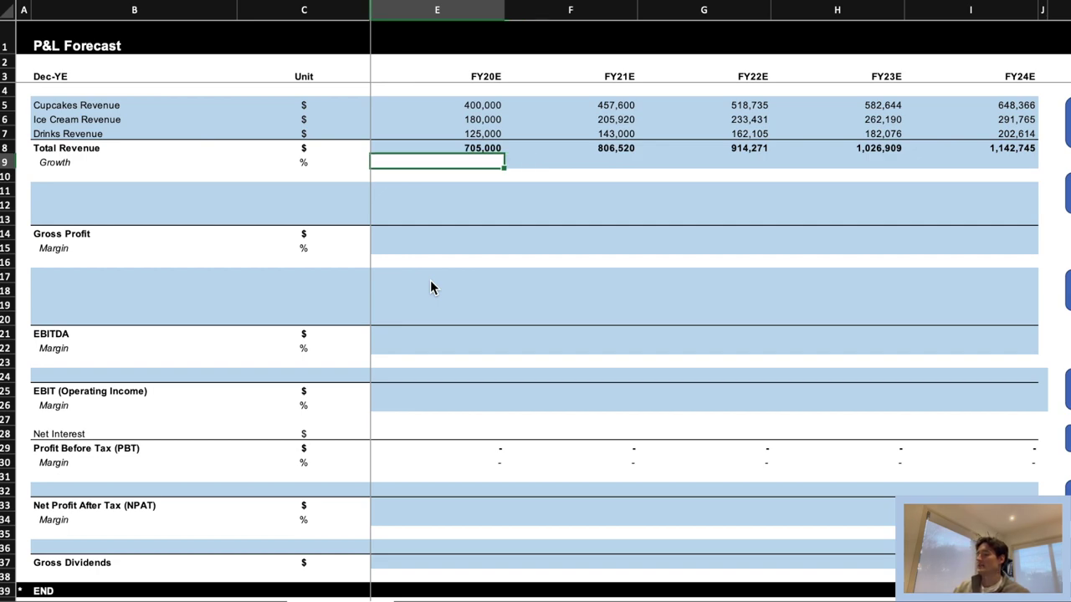
key(Right)
text(=)
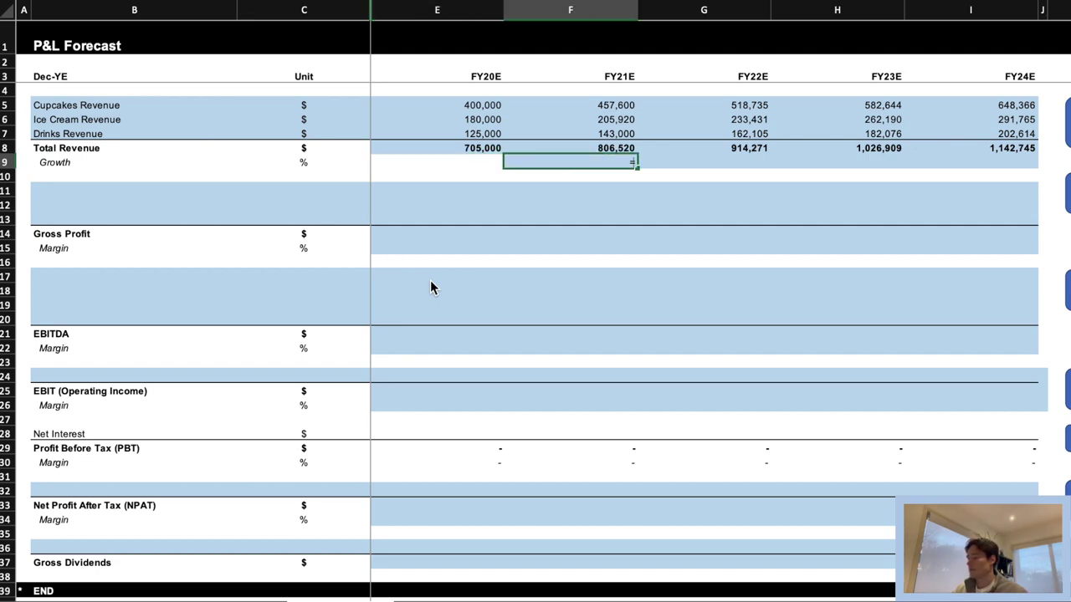
key(Escape)
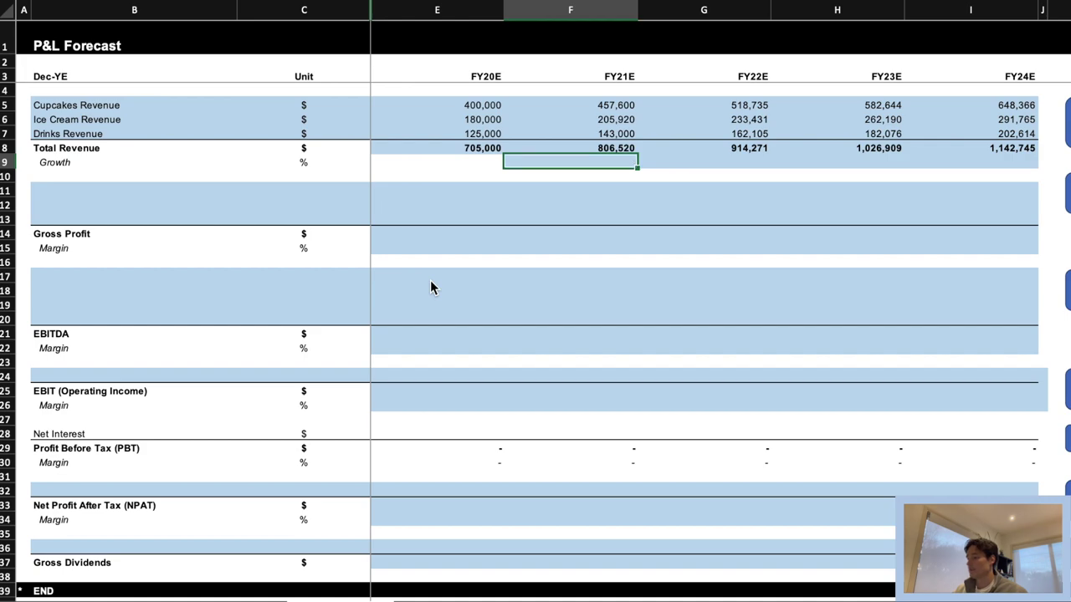
key(shift+Right)
key(shift+Right)
key(shift+Right)
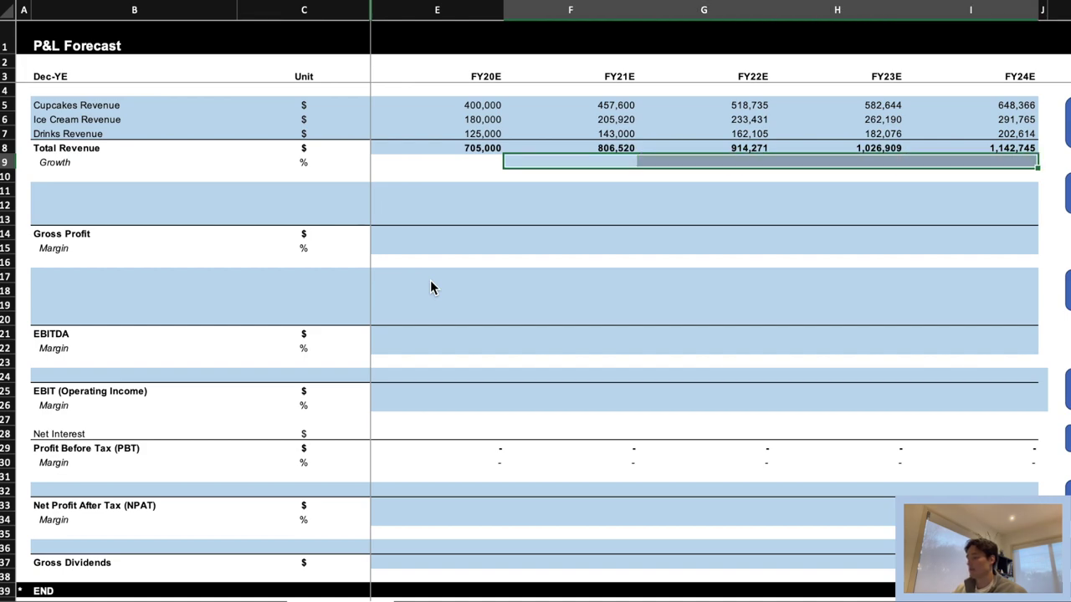
text(=)
key(Up)
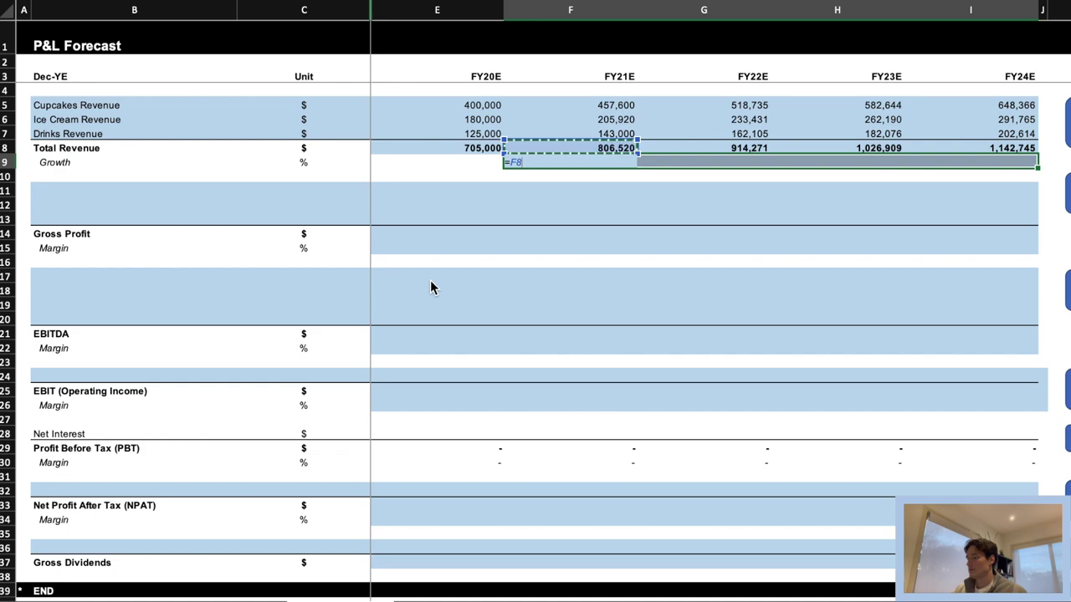
text(/)
key(Up)
key(Left)
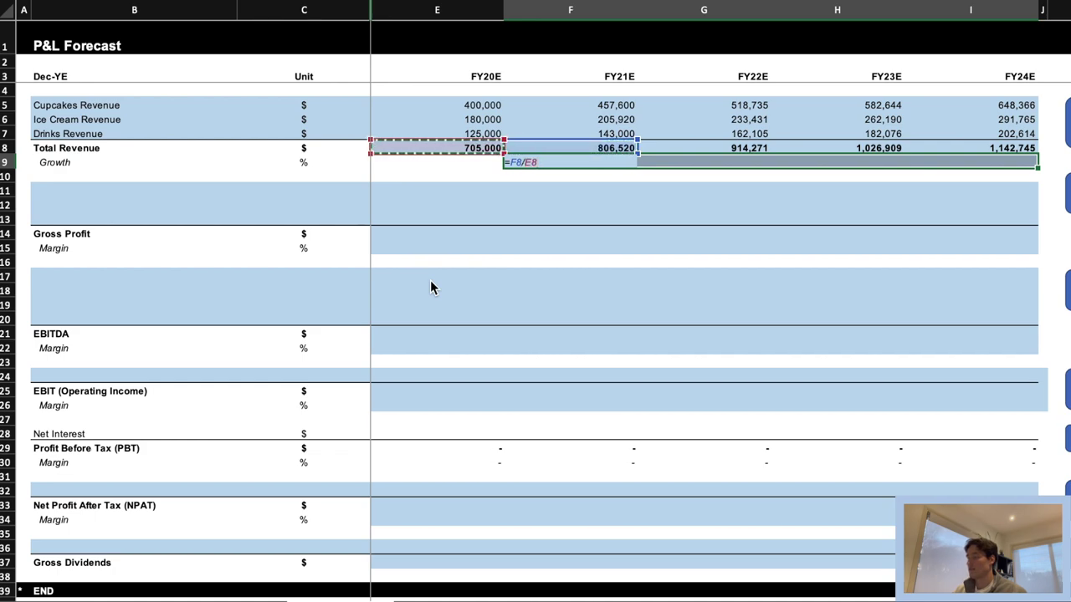
text(-1)
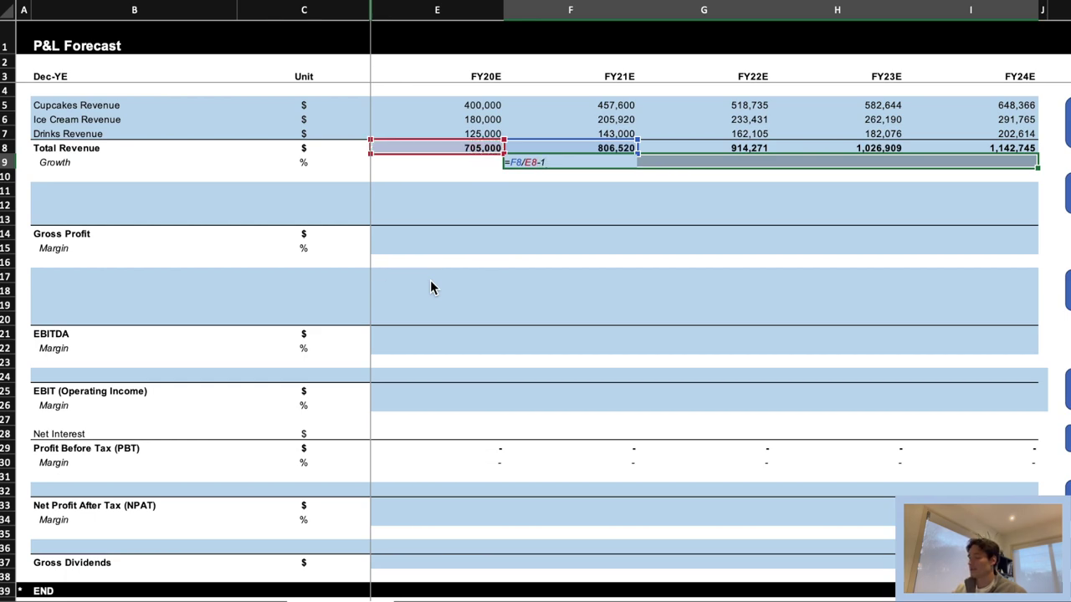
key(ctrl+Return)
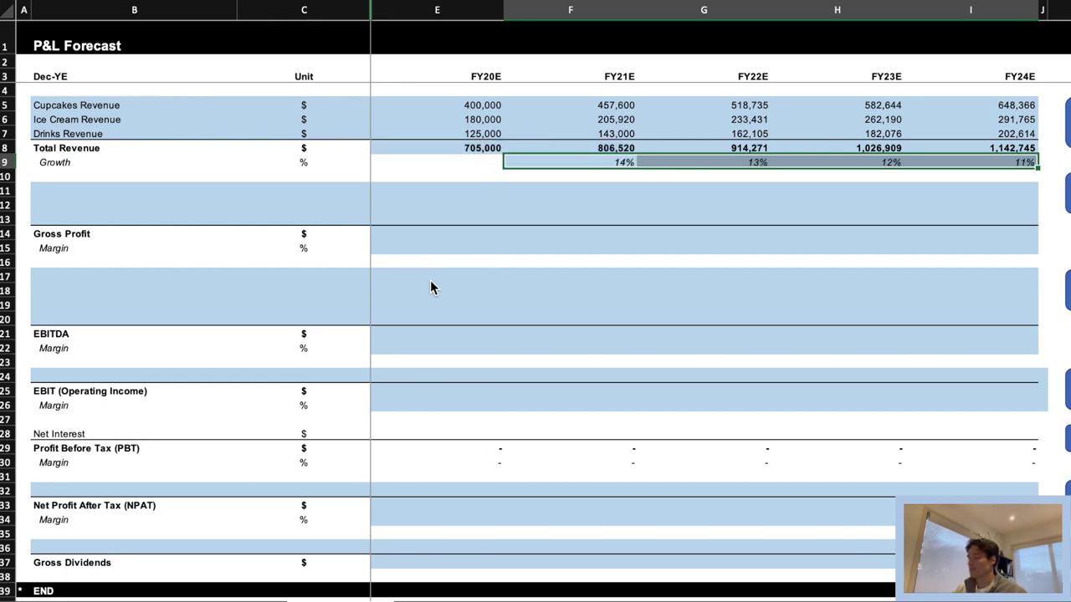
Read the COGS & Gross Profit instruction note beside the forecast table.
key(Down)
key(Up)
key(Left)
key(Up)
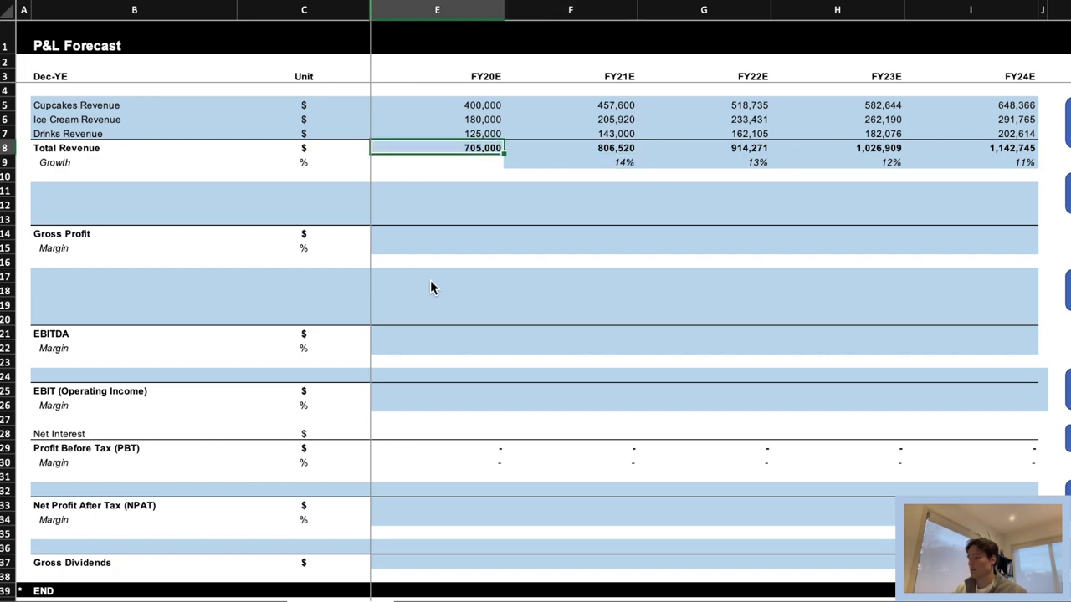
key(Down)
key(Down)
key(Down)
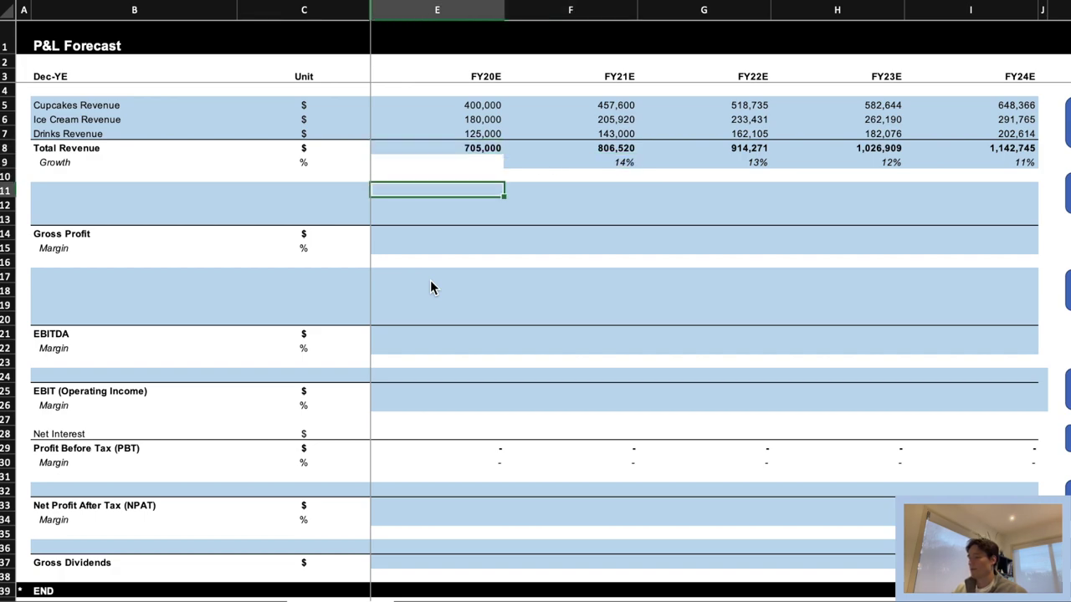
scroll(430, 288, right, 10)
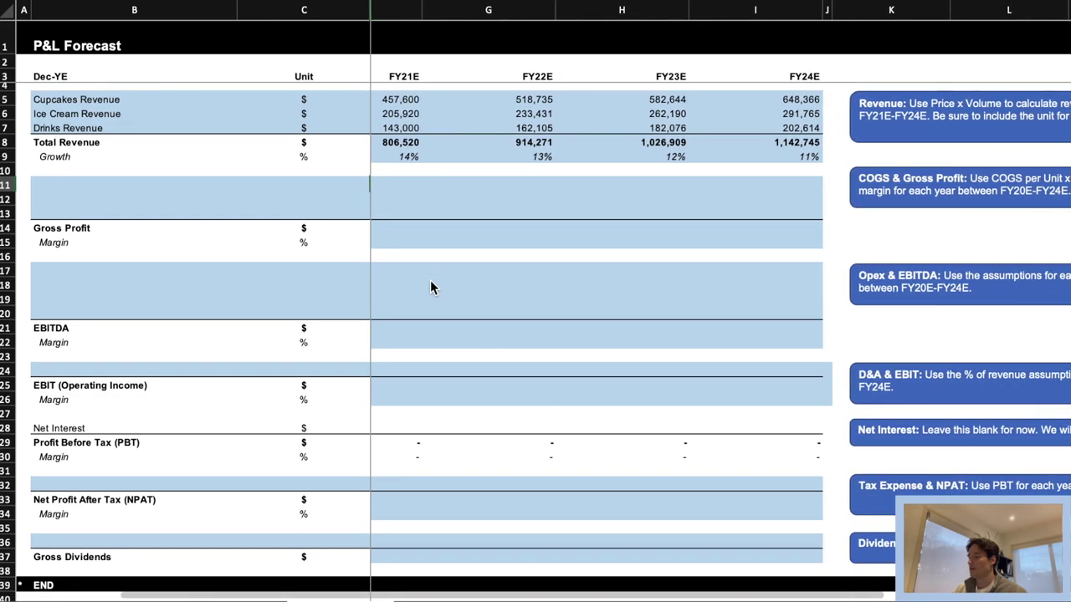
scroll(430, 285, right, 5)
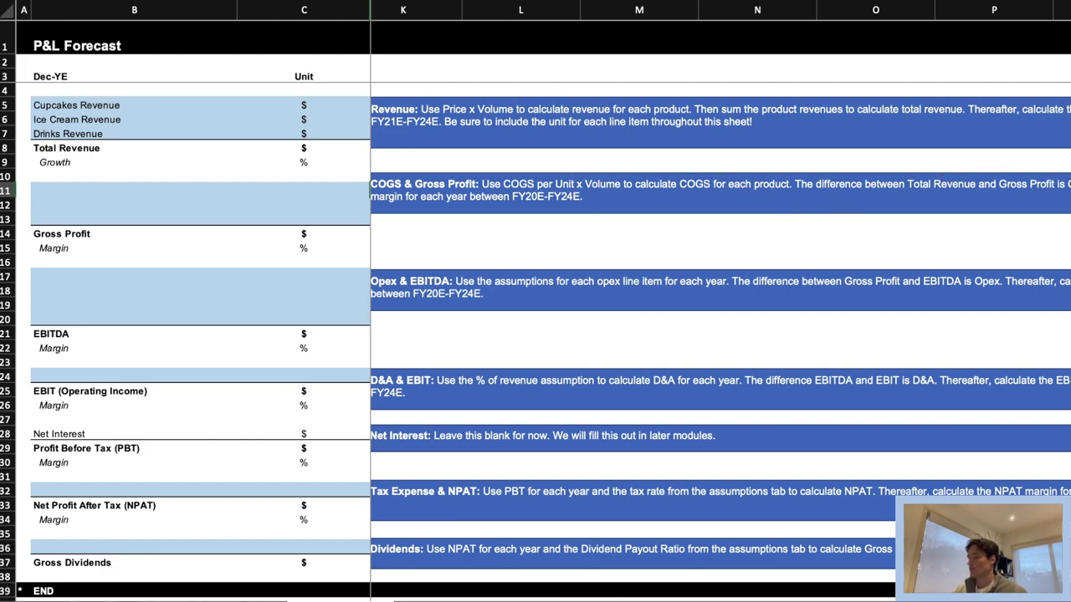
scroll(410, 193, left, 2)
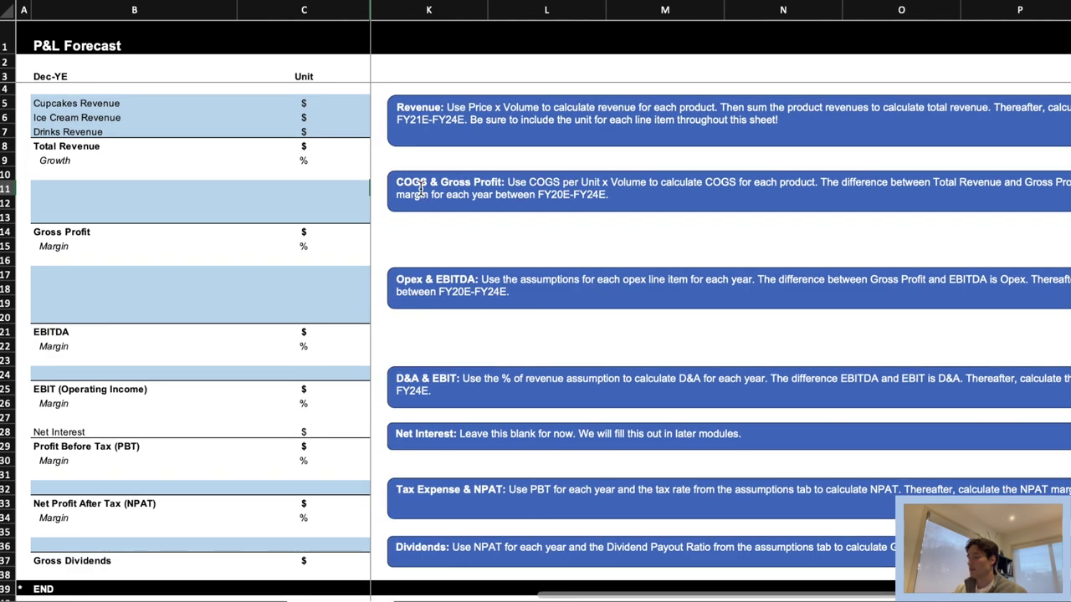
scroll(646, 211, left, 10)
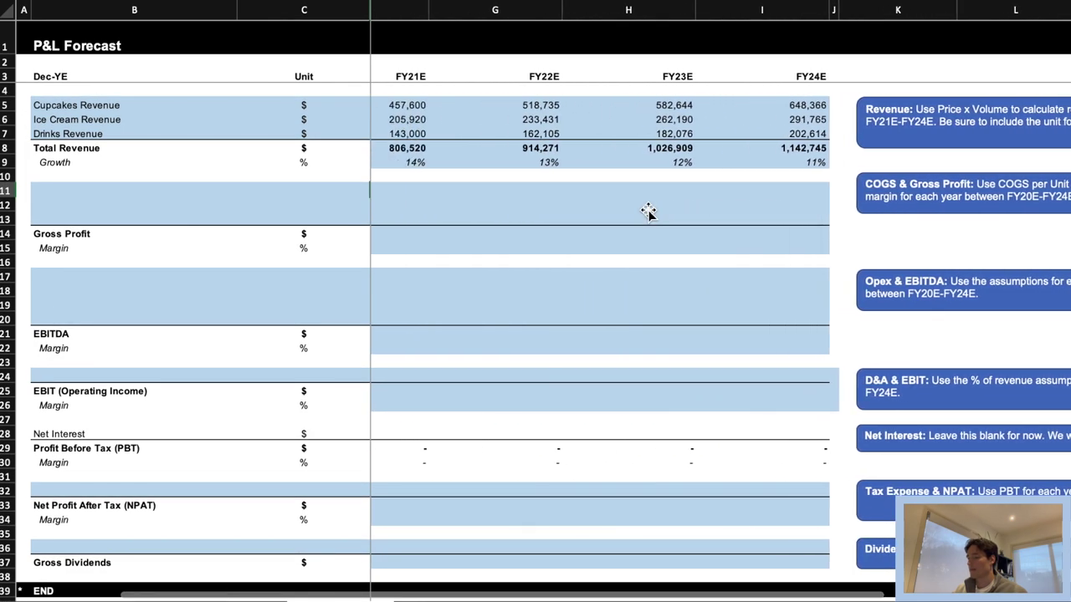
scroll(648, 211, left, 5)
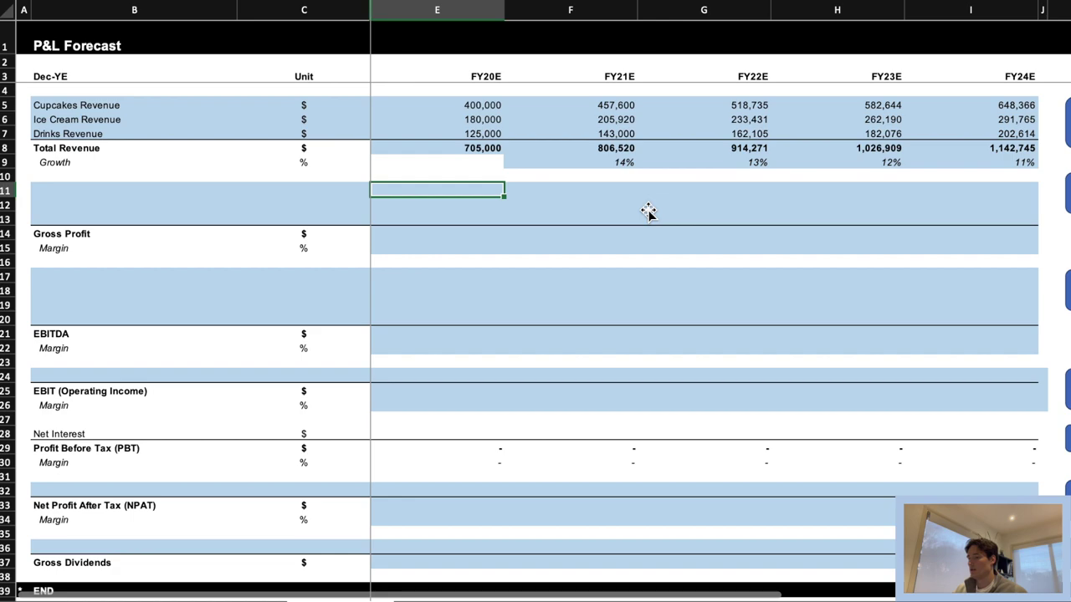
Review the COGS per unit rows for cupcakes, ice cream and drinks on the Forecast Assumptions sheet.
key(Left)
key(Left)
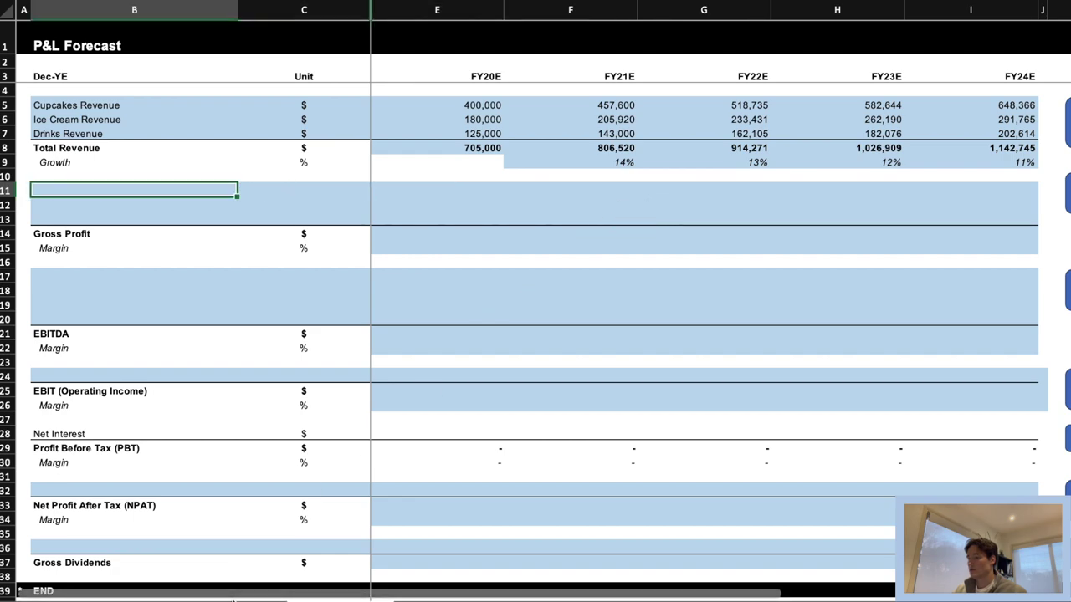
key(ctrl+Page_Up)
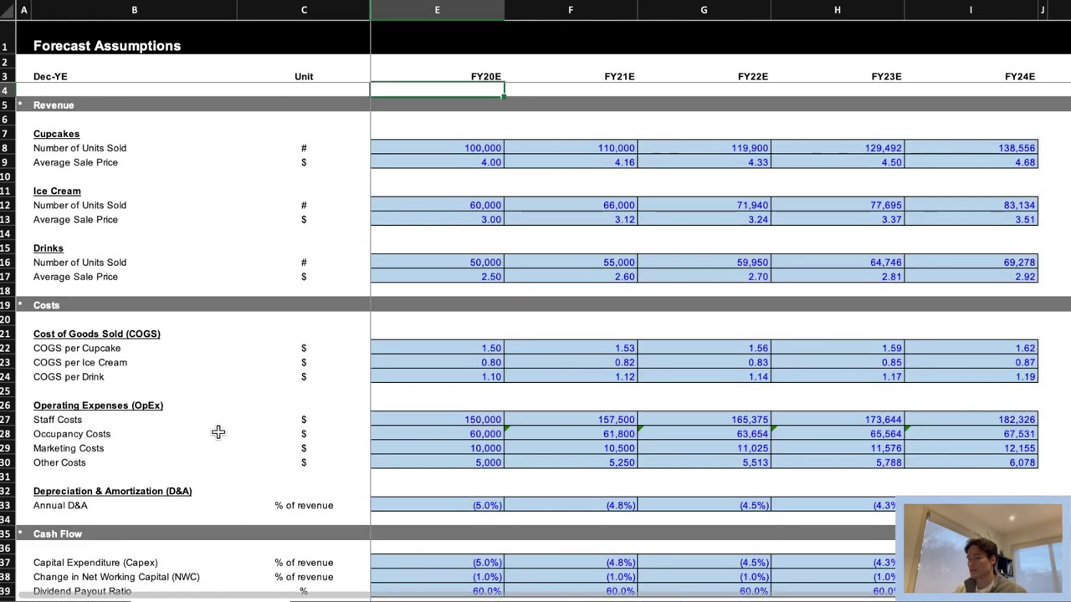
scroll(158, 347, down, 2)
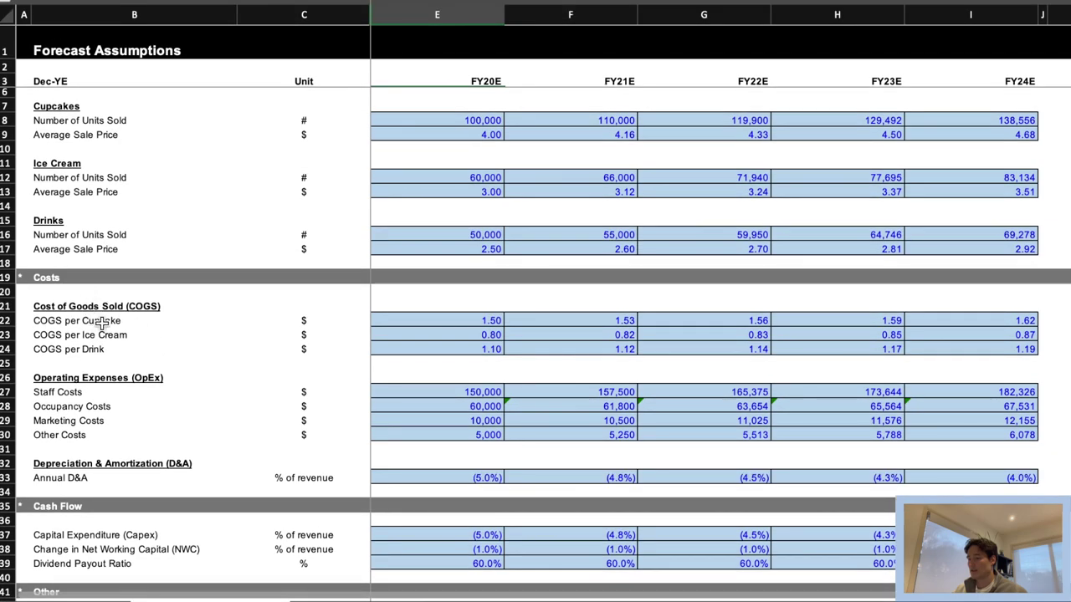
key(ctrl+8)
scroll(134, 338, down, 1)
scroll(135, 338, down, 1)
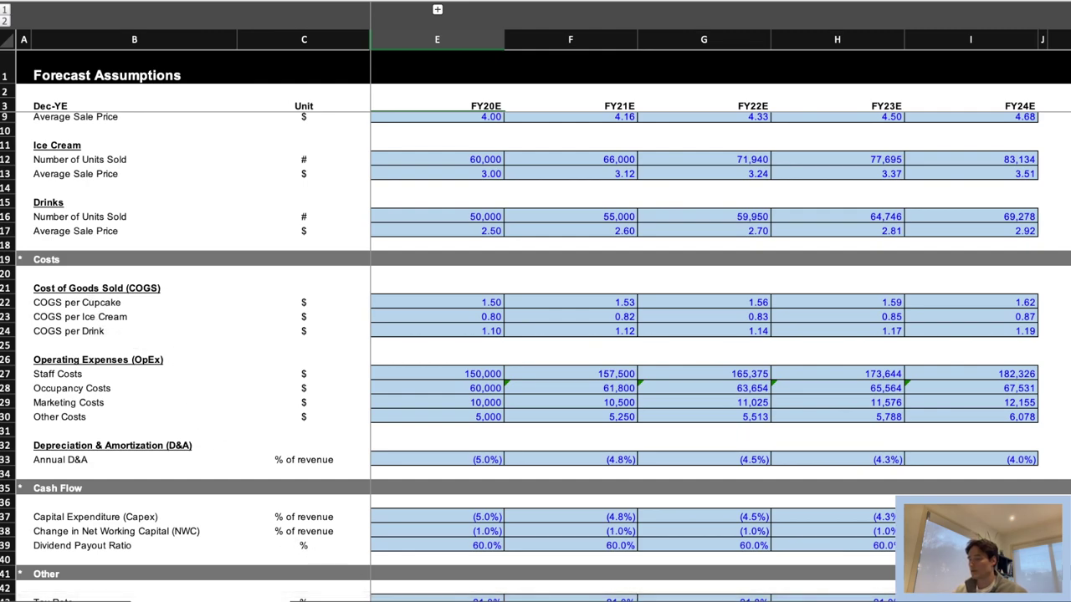
key(ctrl+Page_Down)
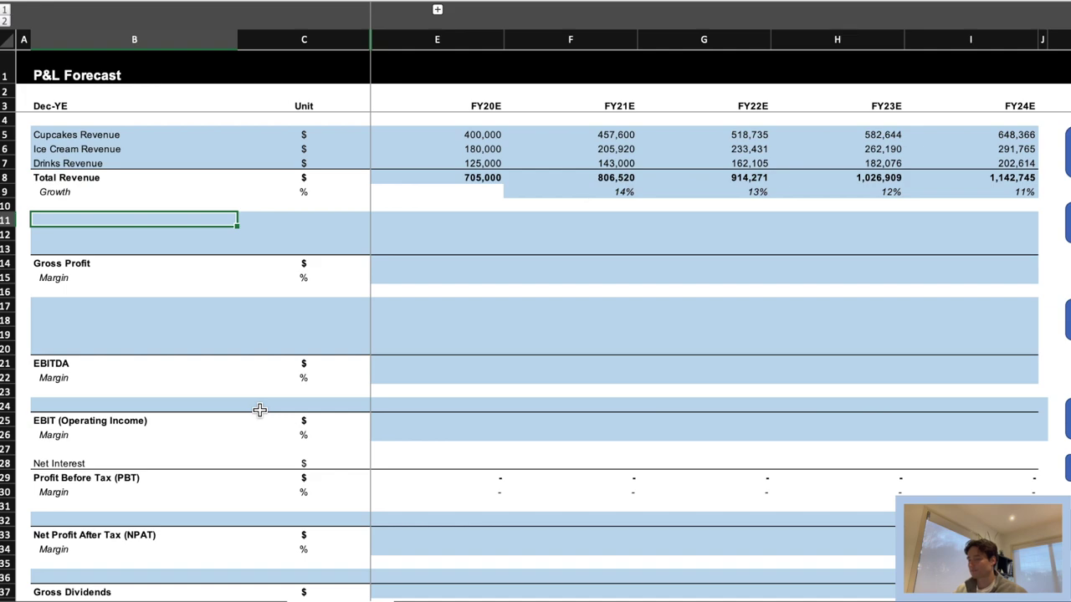
Label the three rows above Gross Profit in column B as Cupcakes COGS, Ice Cream COGS and Drinks COGS.
text(Cupcak)
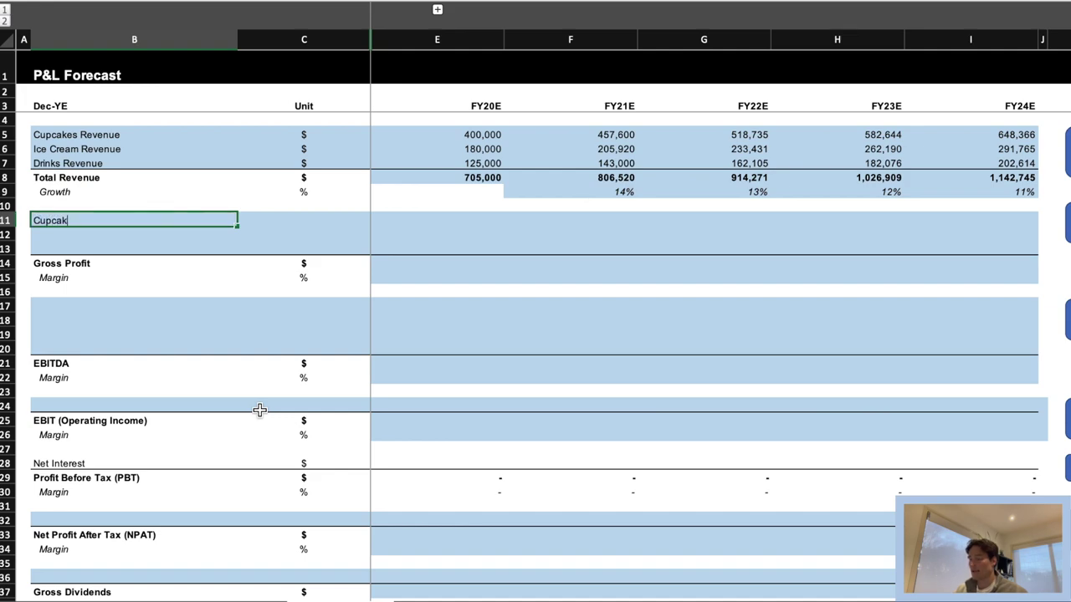
text(es COGS)
key(Return)
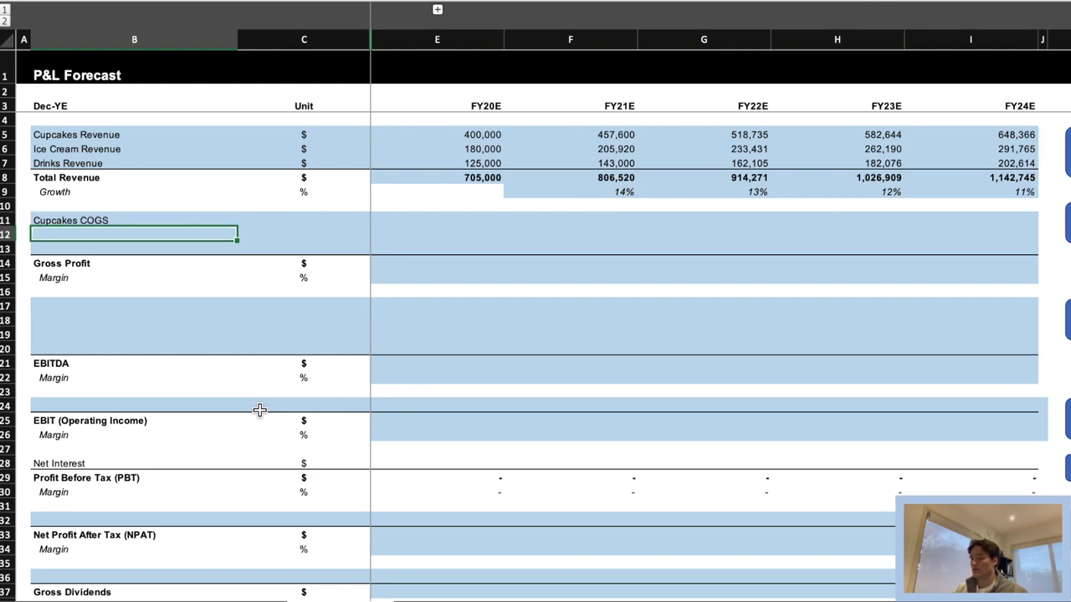
text(Ice Cream COGS)
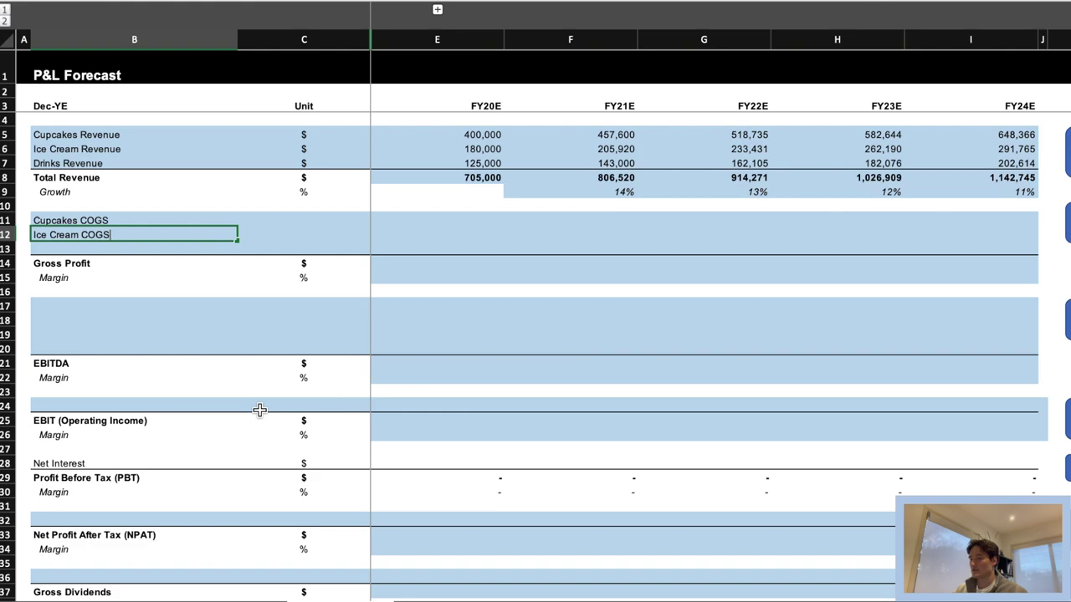
key(Return)
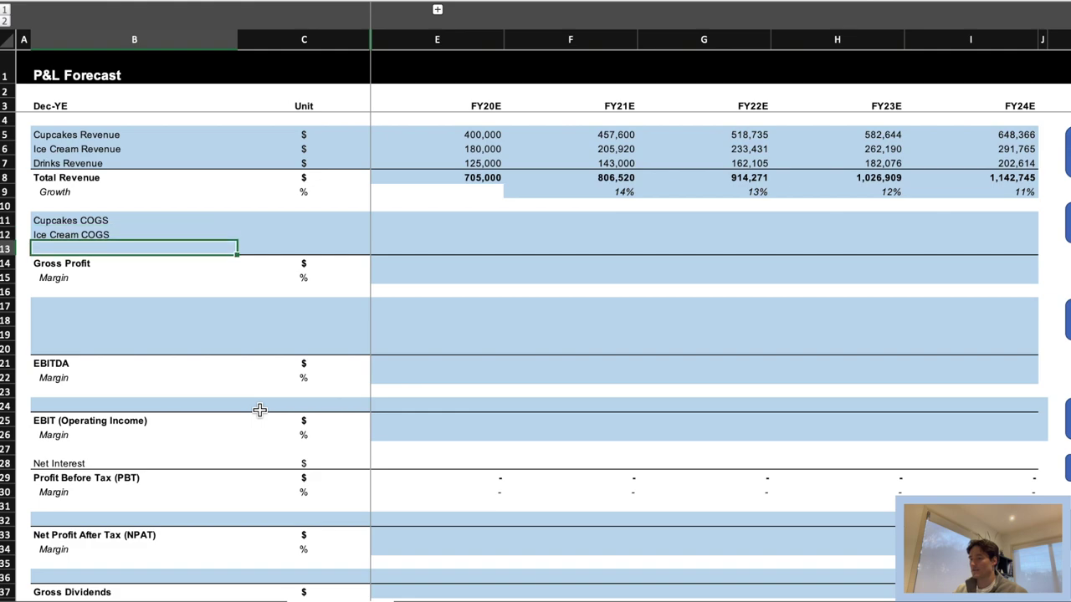
text(Drinks CO)
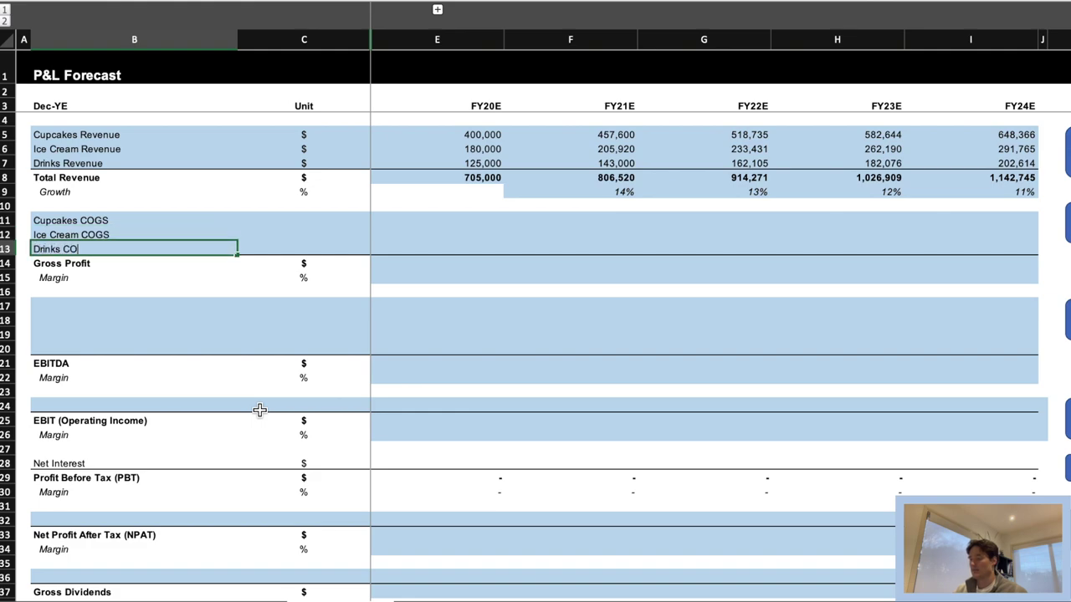
text(GS)
Enter $ as the unit for the three COGS rows in C11:C13.
key(Tab)
key(Up)
key(Up)
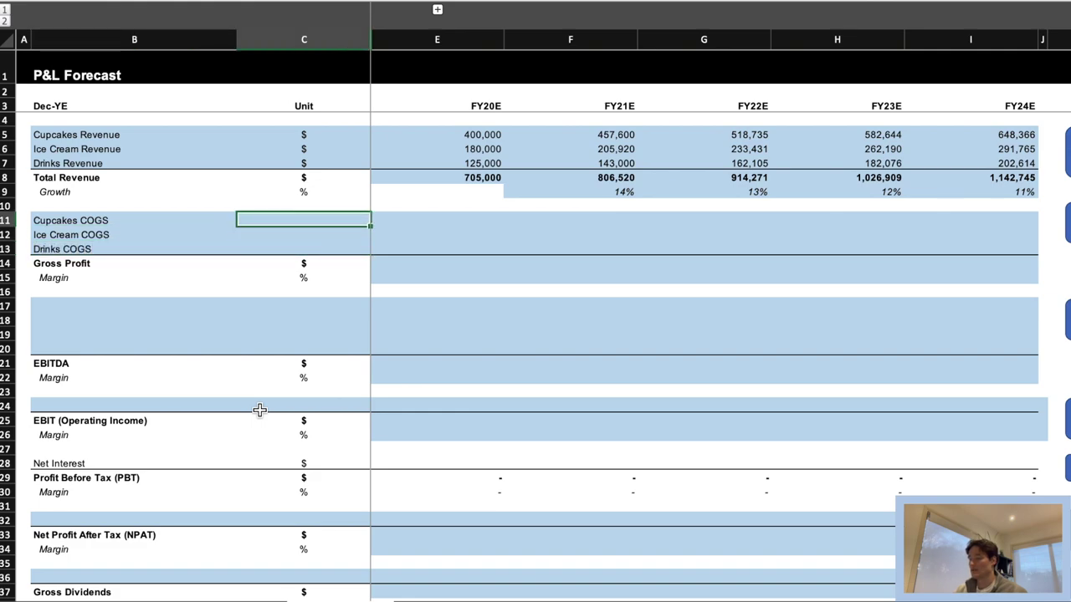
text($)
key(Return)
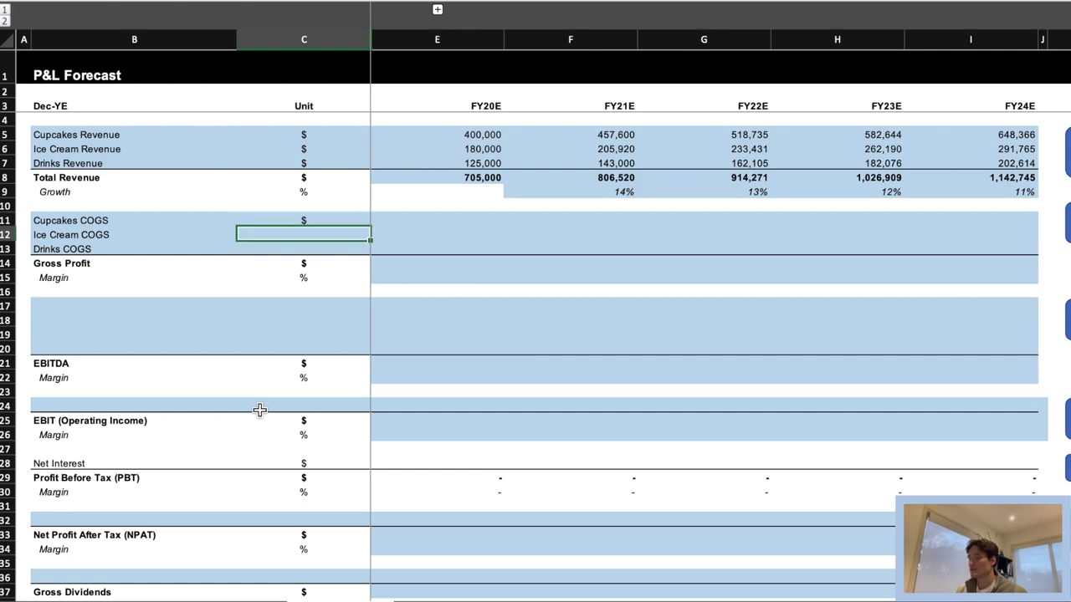
text($)
key(Return)
text($)
key(Return)
Fill Cupcakes COGS for FY20E–FY24E with COGS per cupcake multiplied by cupcake units sold from the Forecast Assumptions sheet.
key(Up)
key(Up)
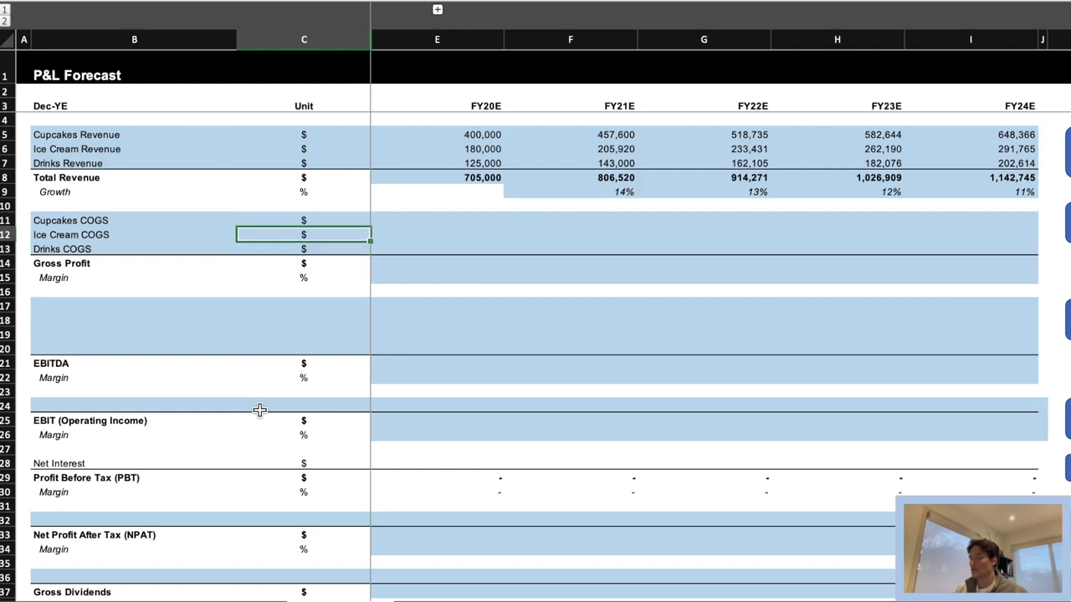
key(Up)
key(Right)
key(shift+Right)
key(shift+Right)
key(shift+Right)
key(shift+Right)
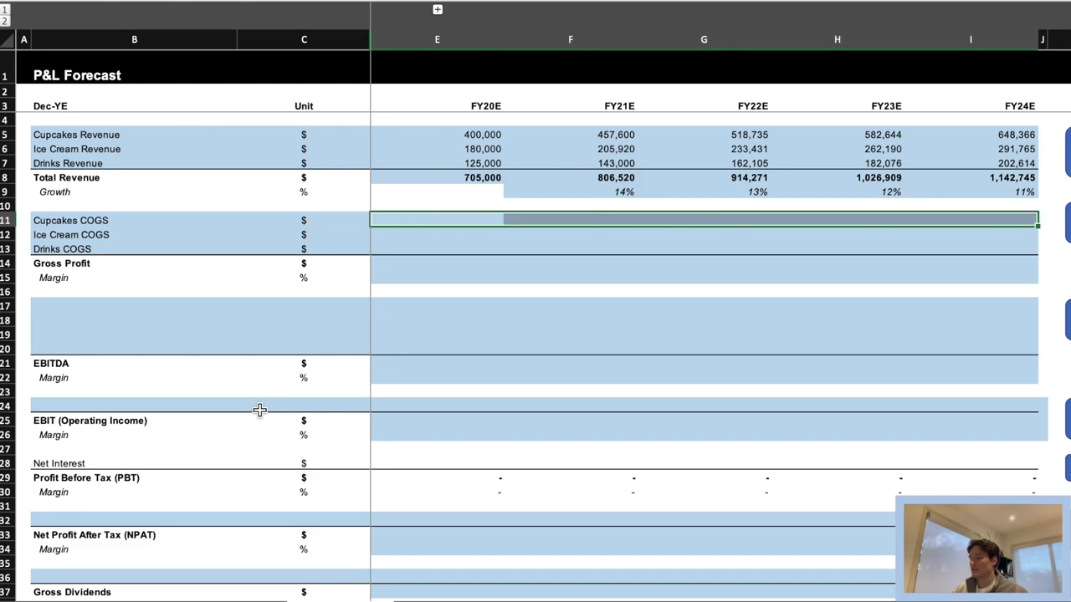
text(=)
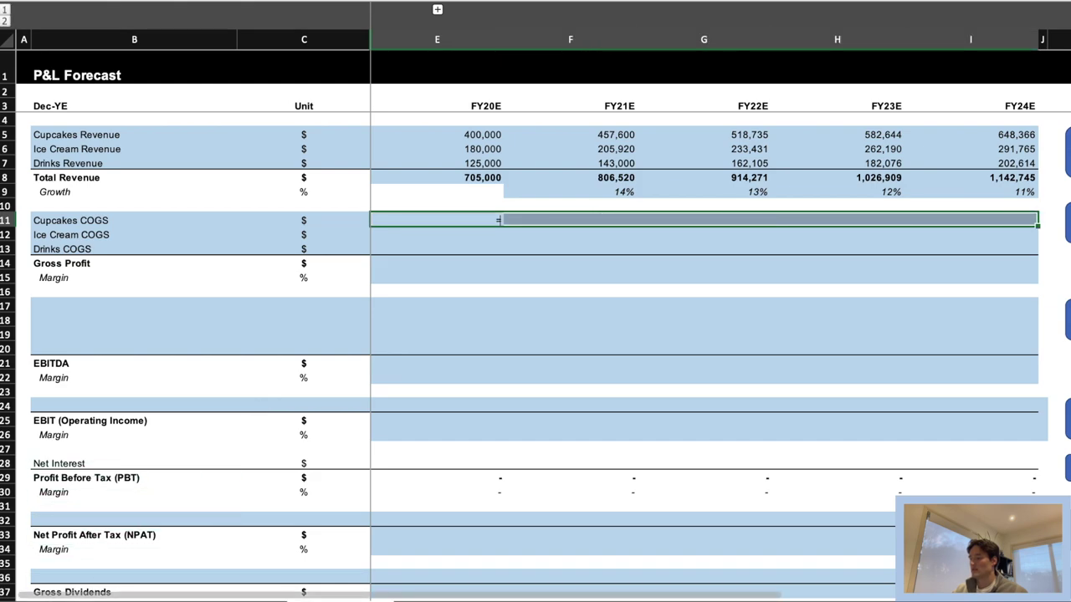
key(ctrl+Page_Up)
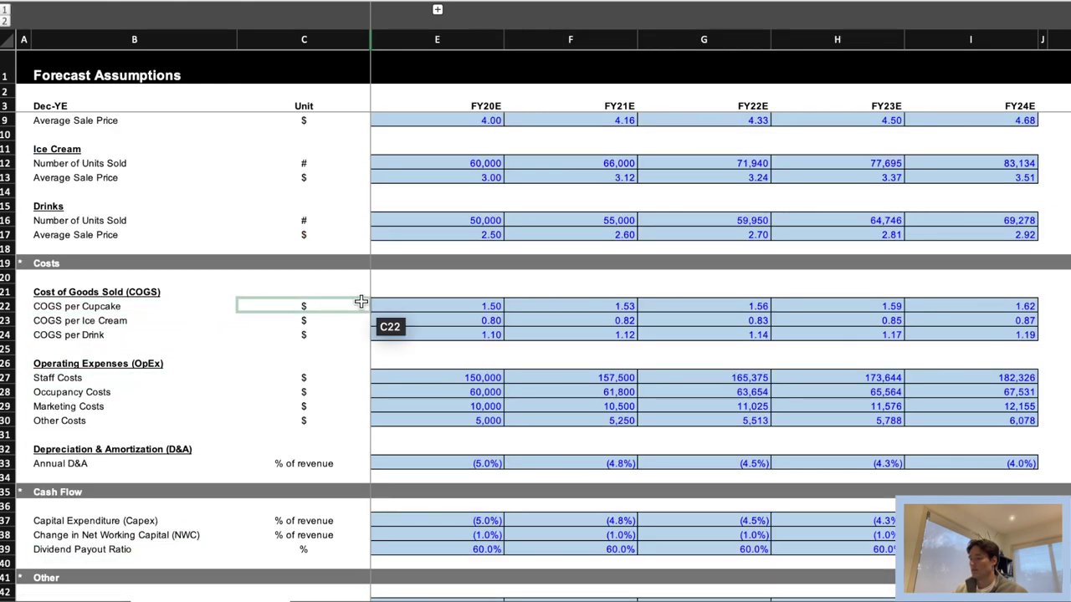
click(469, 304)
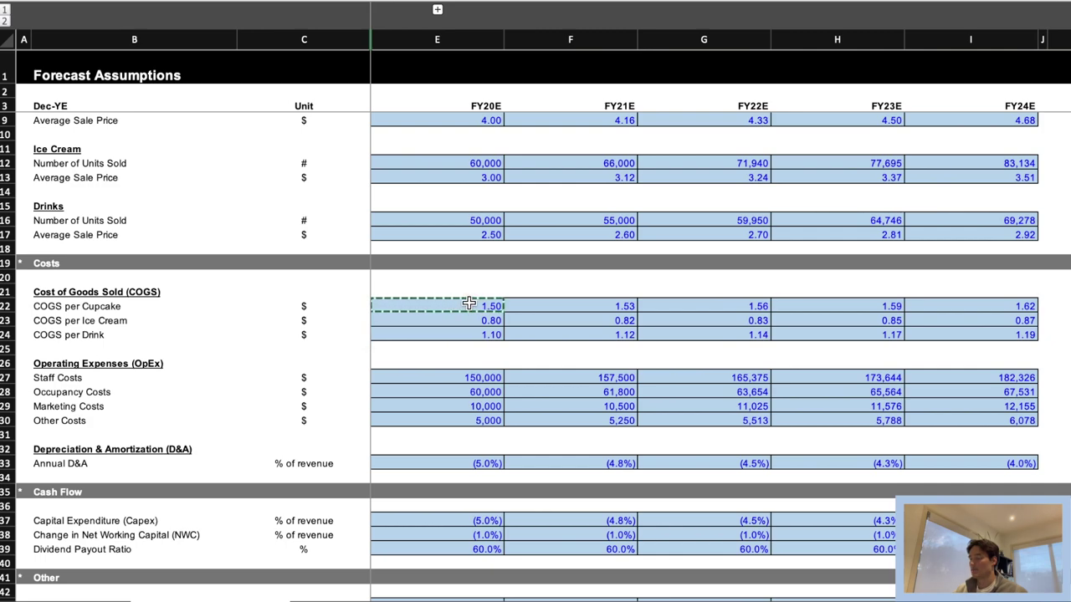
text(*)
scroll(475, 184, up, 1)
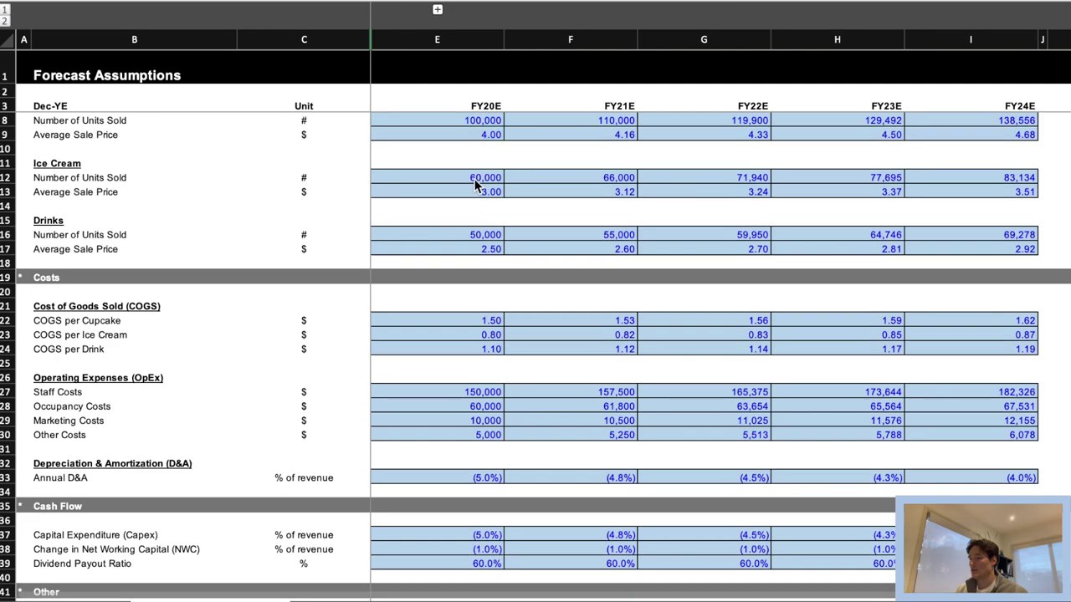
scroll(474, 184, up, 4)
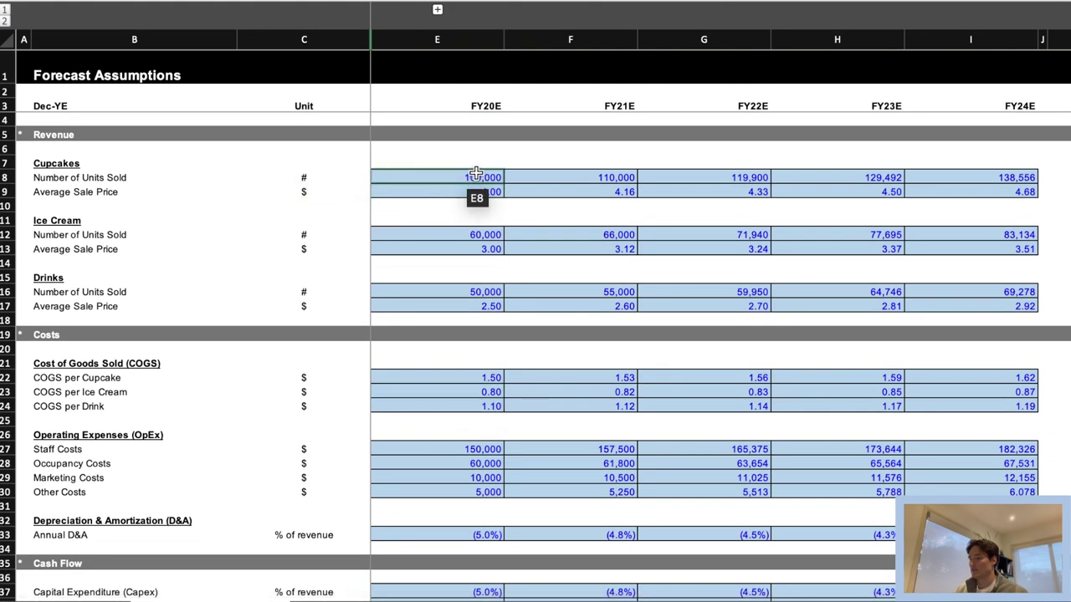
click(475, 175)
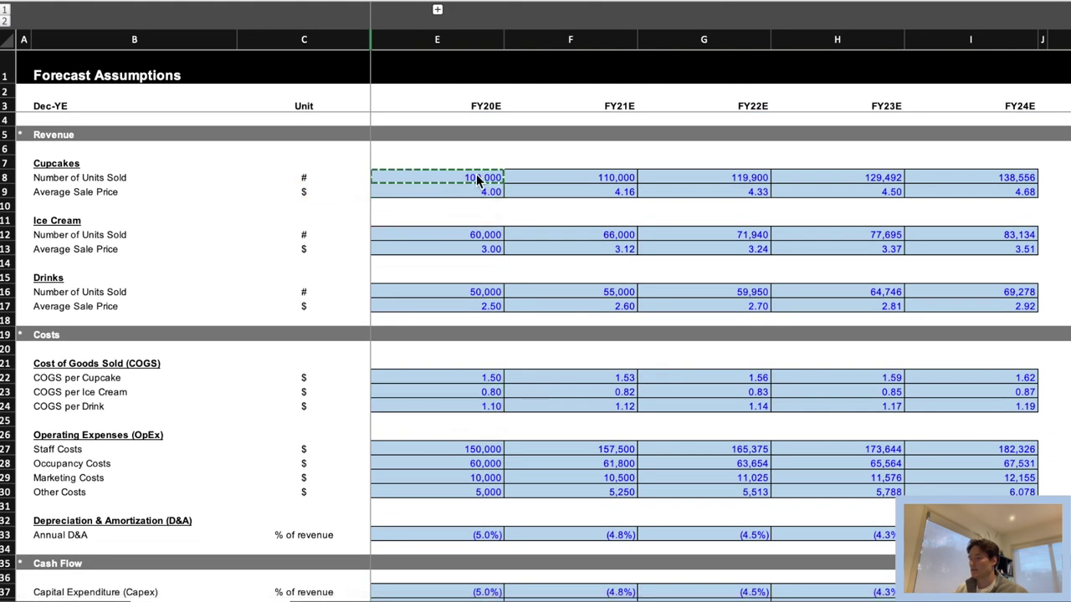
key(ctrl+Return)
Fill Ice Cream COGS for FY20E–FY24E with COGS per ice cream multiplied by ice cream units sold from the Forecast Assumptions sheet.
key(Down)
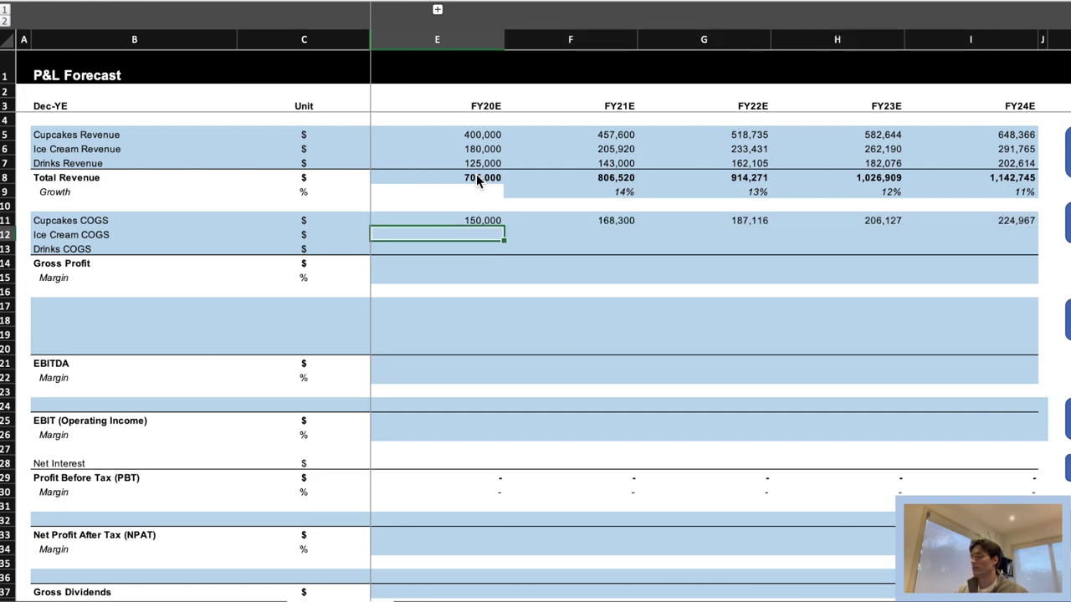
key(shift+Right)
key(shift+Right)
key(shift+Right)
key(shift+Right)
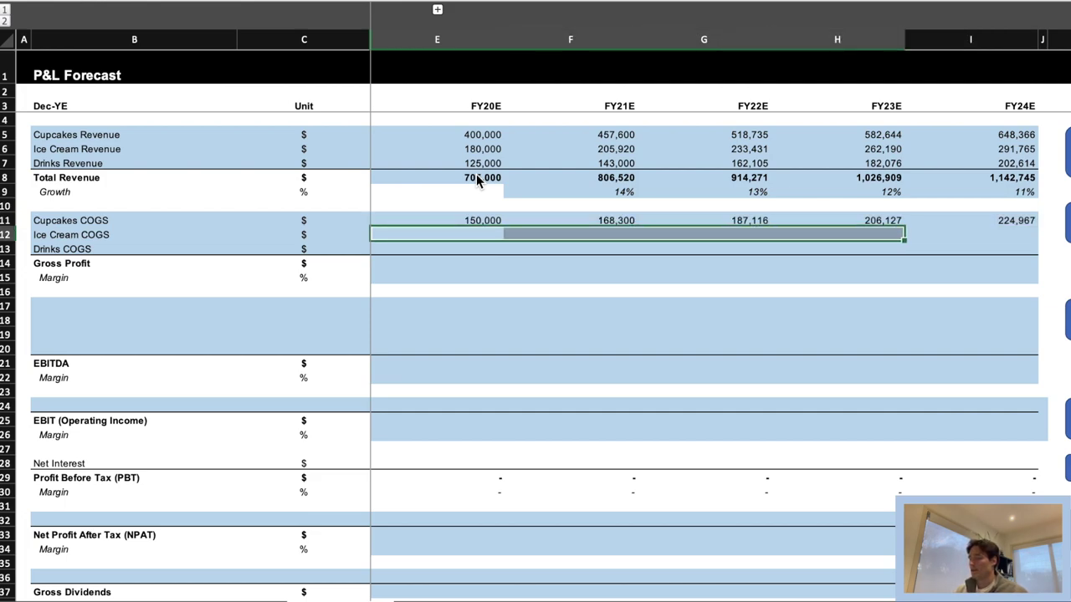
text(=)
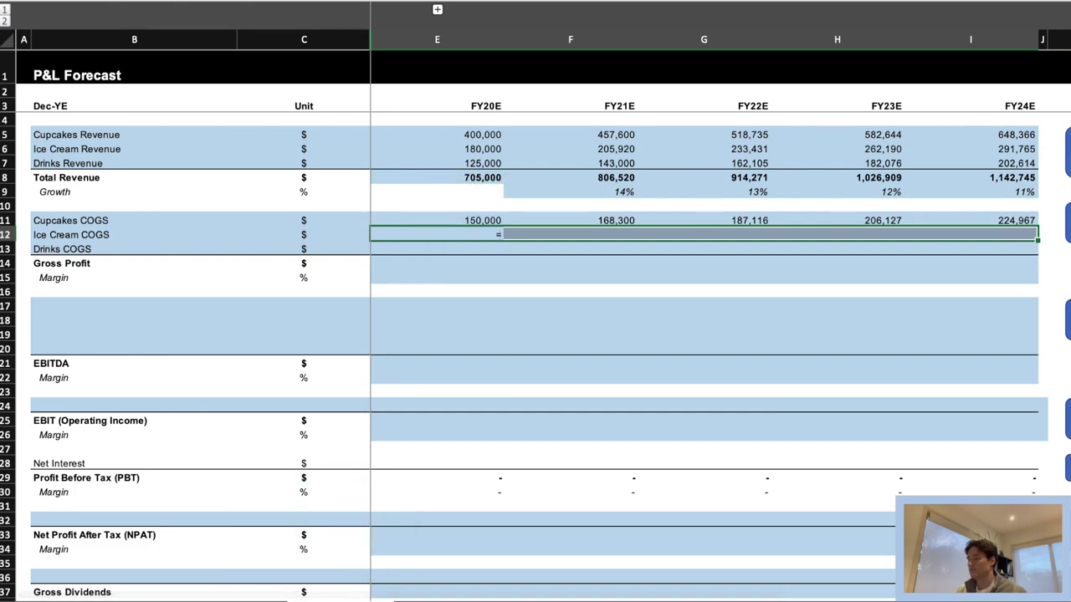
key(ctrl+Page_Up)
click(456, 389)
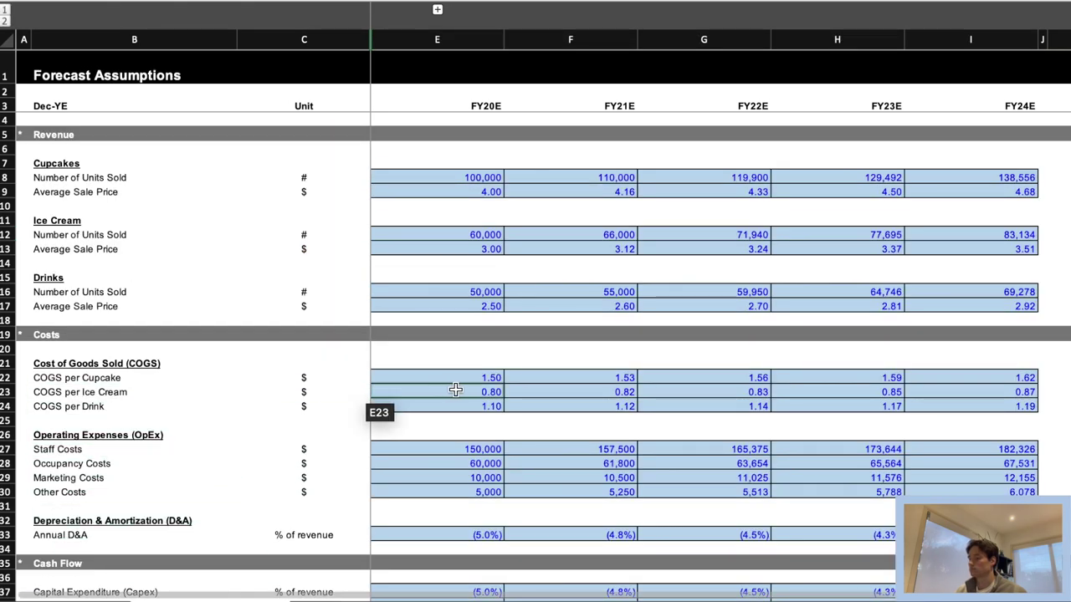
key(ctrl+Up)
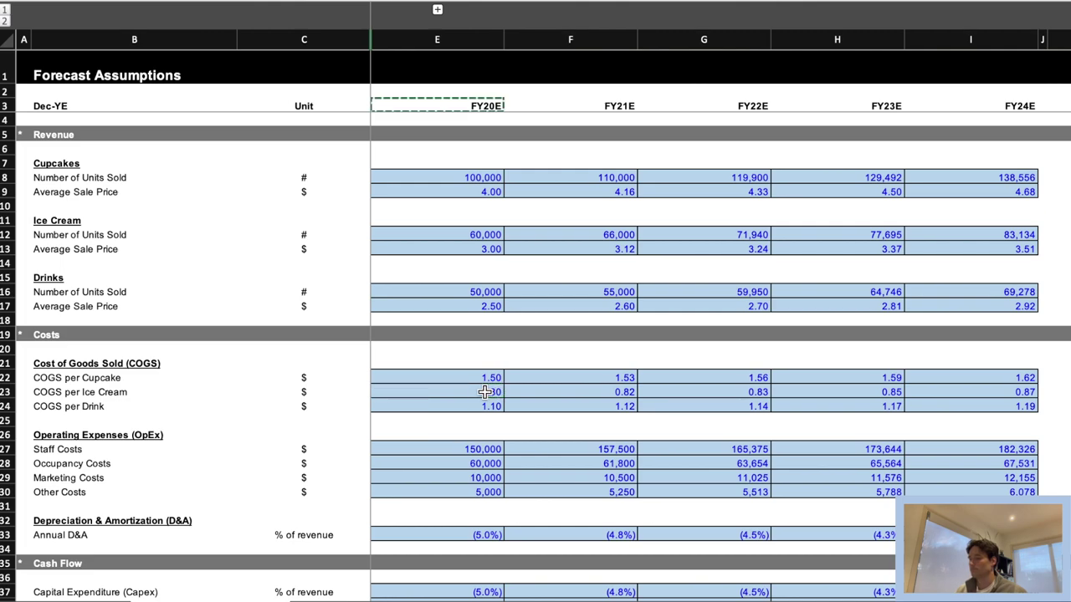
key(Up)
key(Down)
key(Down)
key(Down)
key(Down)
key(Down)
key(Down)
key(Down)
key(Down)
key(Down)
key(Down)
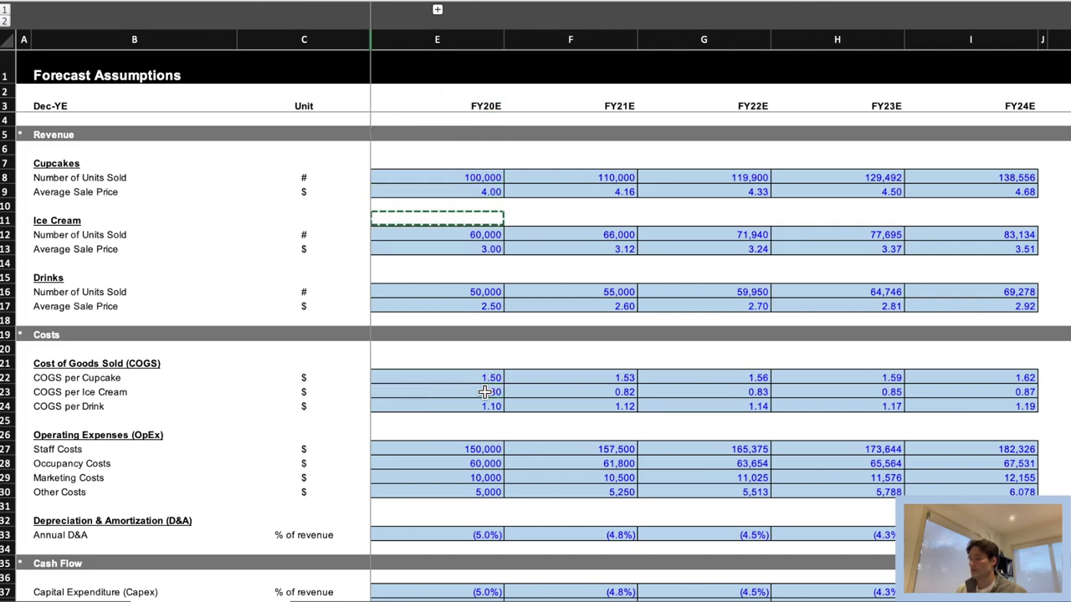
key(ctrl+Return)
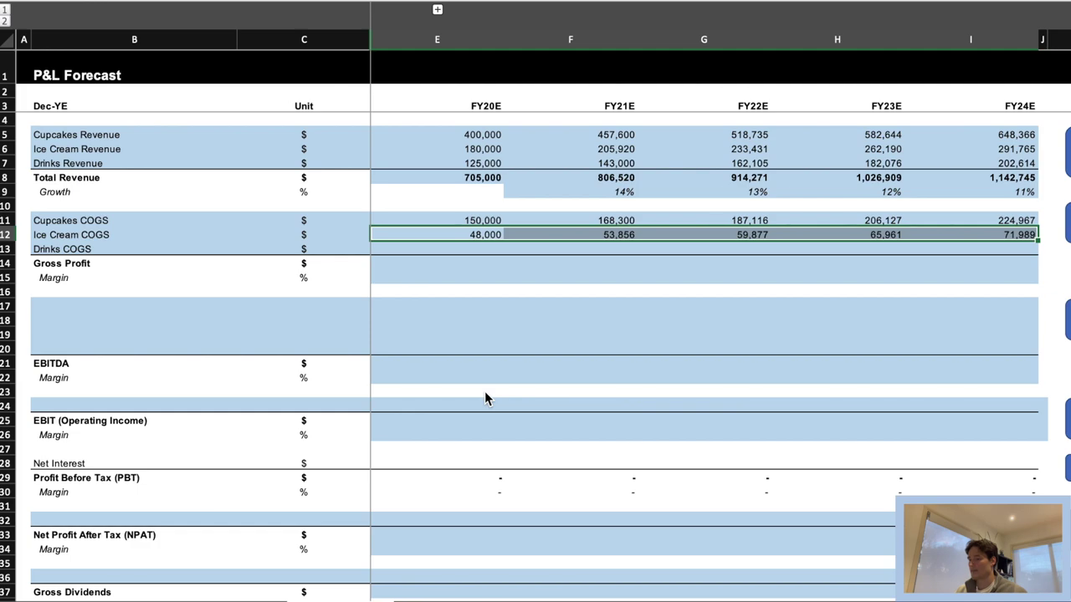
Fill Drinks COGS for FY20E–FY24E with drinks units sold multiplied by COGS per drink from the Forecast Assumptions sheet.
key(Down)
key(shift+Right)
key(shift+Right)
key(shift+Right)
key(shift+Right)
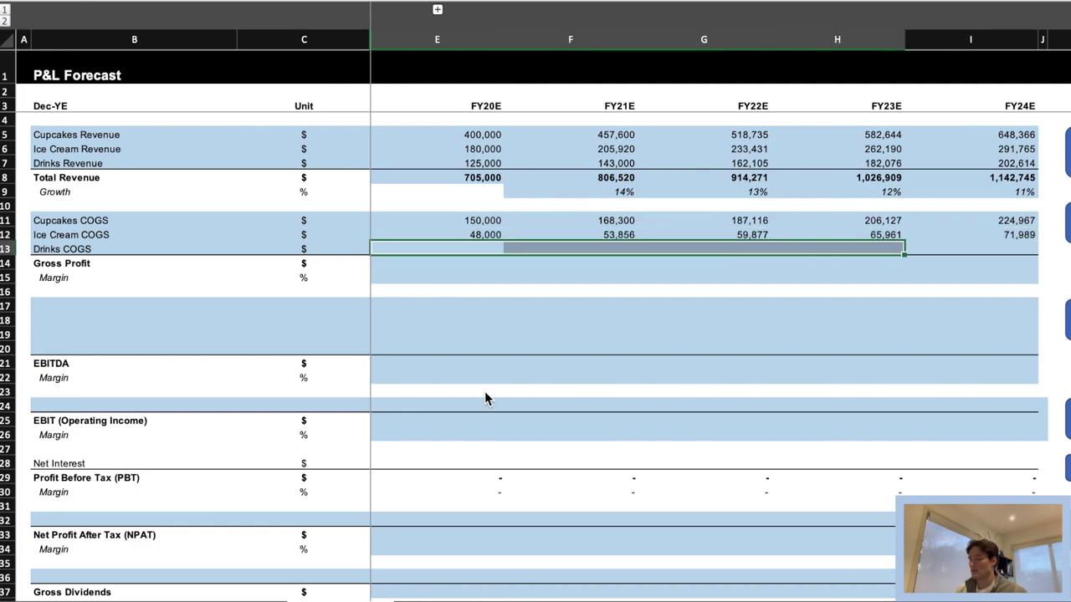
text(=)
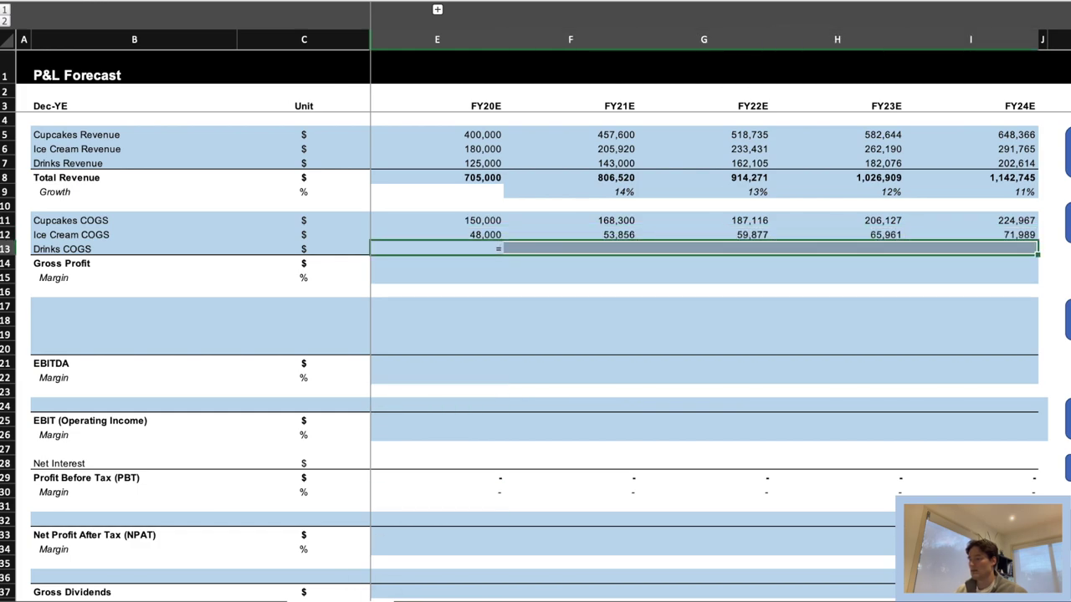
key(ctrl+Page_Up)
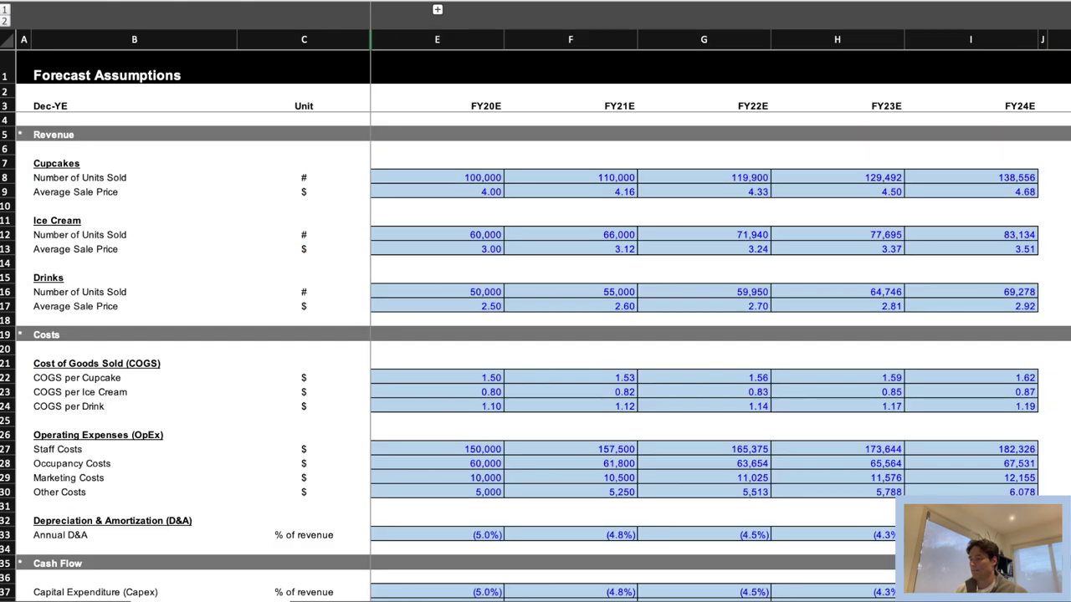
key(Down)
key(Down)
key(Down)
key(Down)
key(Down)
key(Down)
key(Down)
key(Down)
key(Down)
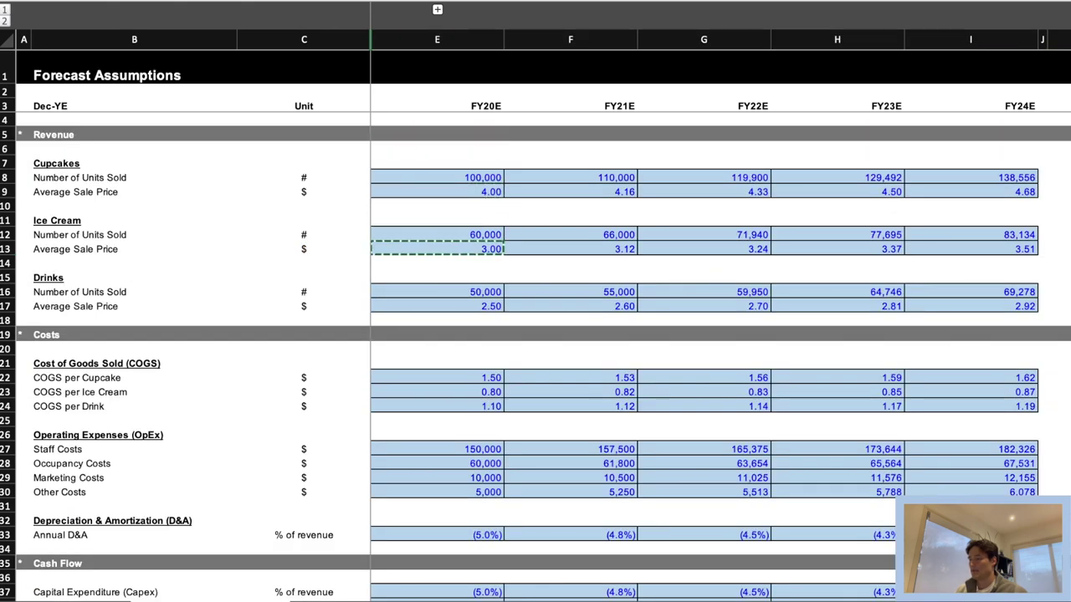
key(Down)
key(Down)
key(Down)
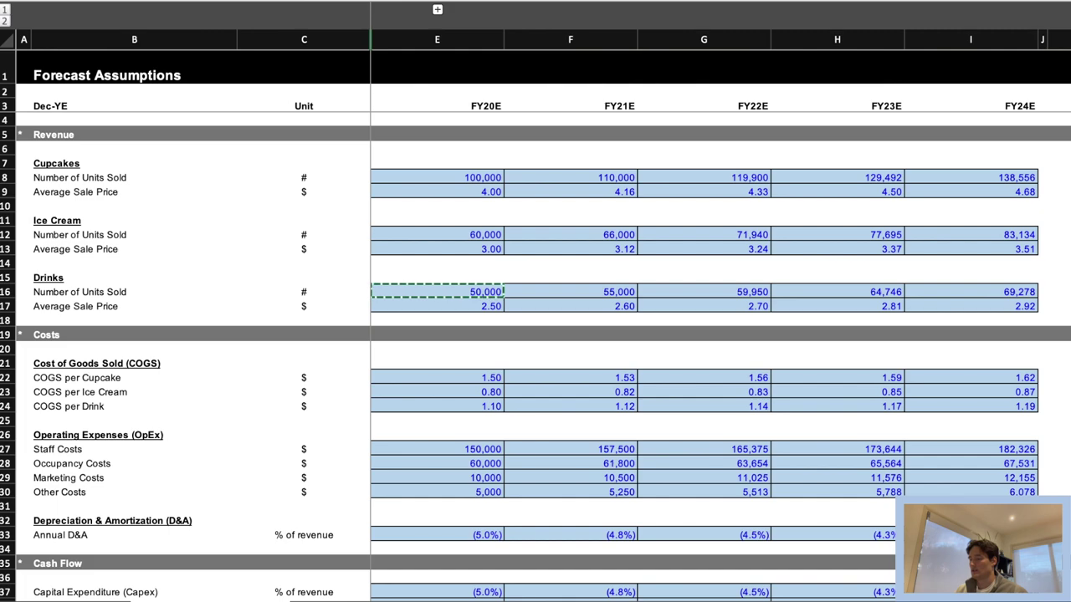
text(*)
key(Down)
key(Down)
key(Down)
key(Down)
key(Down)
key(Down)
key(Down)
key(Down)
key(Down)
key(Down)
key(Down)
key(Down)
key(Down)
key(Down)
key(Down)
key(Down)
key(Down)
key(Down)
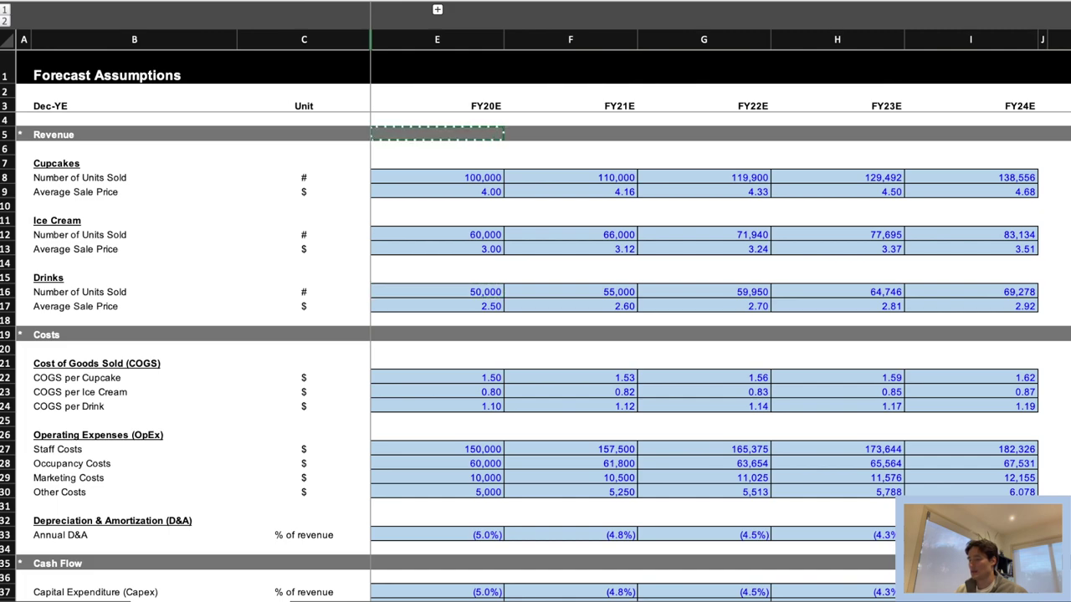
key(Down)
key(Down)
key(Down)
key(Up)
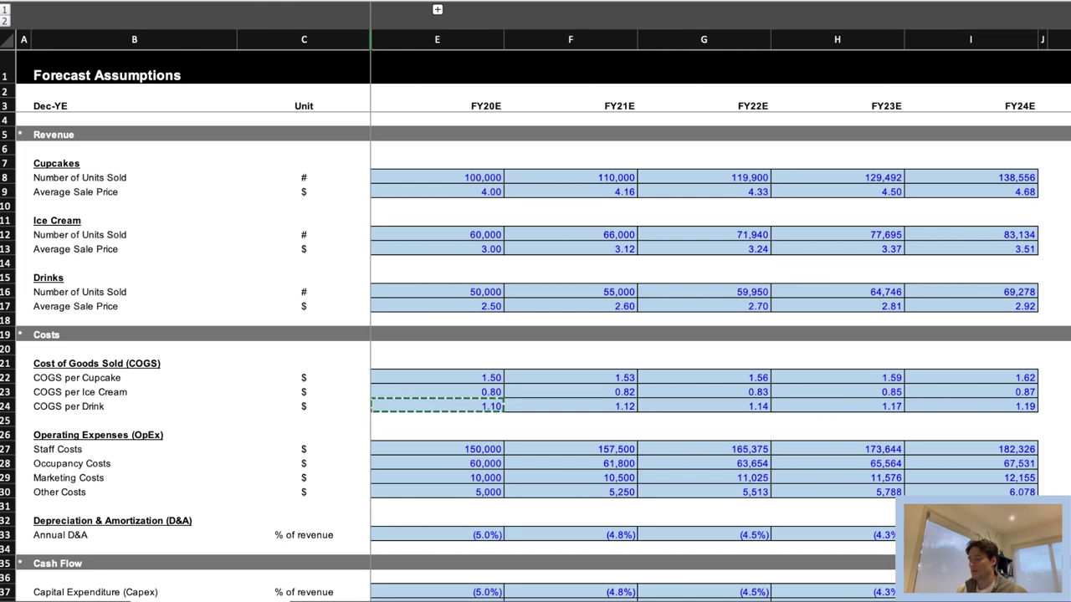
key(ctrl+Return)
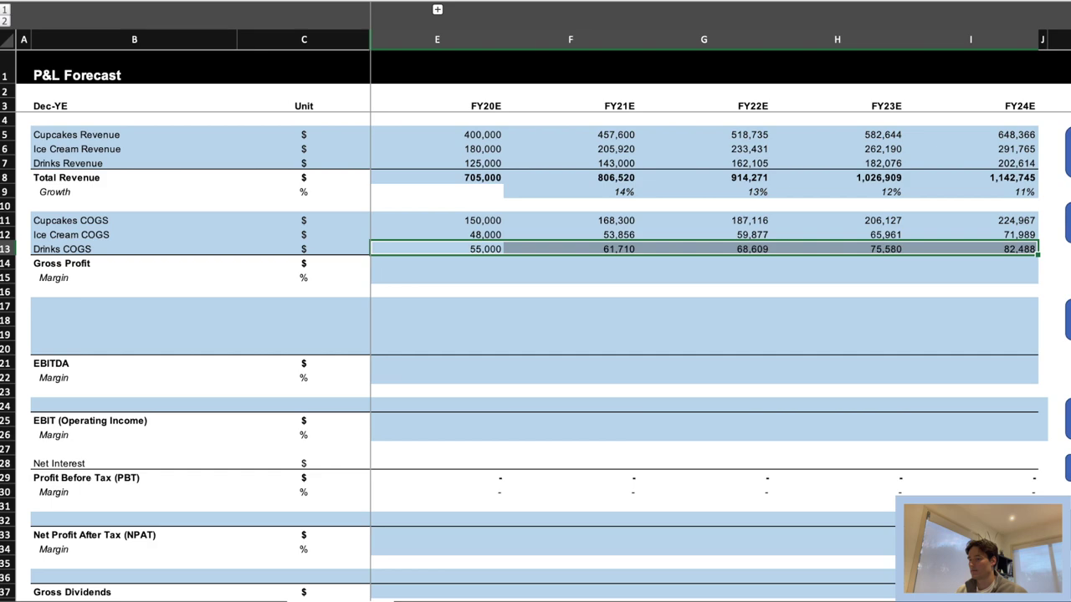
Fill Gross Profit for FY20E–FY24E with total revenue minus the sum of the three COGS rows, =E8-SUM(E11:E13).
key(Down)
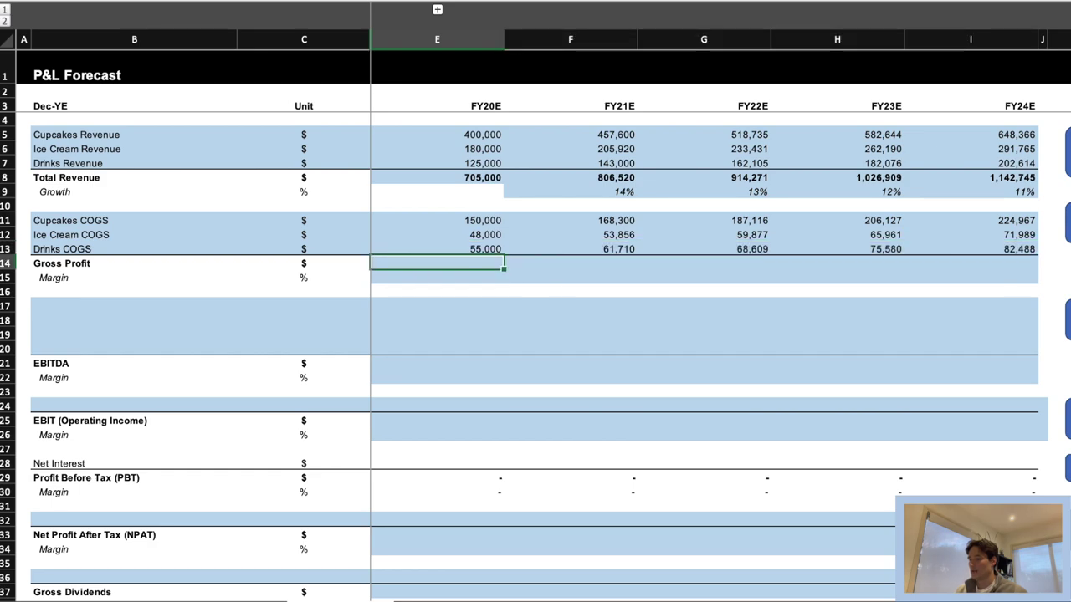
text(=)
key(Escape)
key(shift+Right)
key(shift+Right)
key(shift+Right)
key(shift+Right)
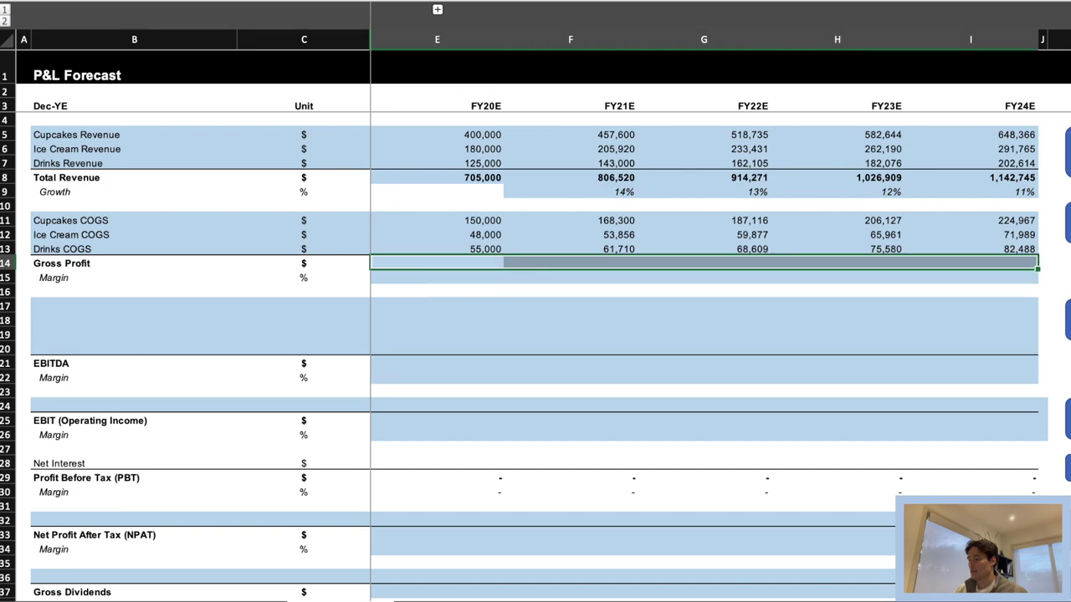
text(=)
key(Up)
key(Up)
key(Up)
key(Up)
key(Up)
key(Up)
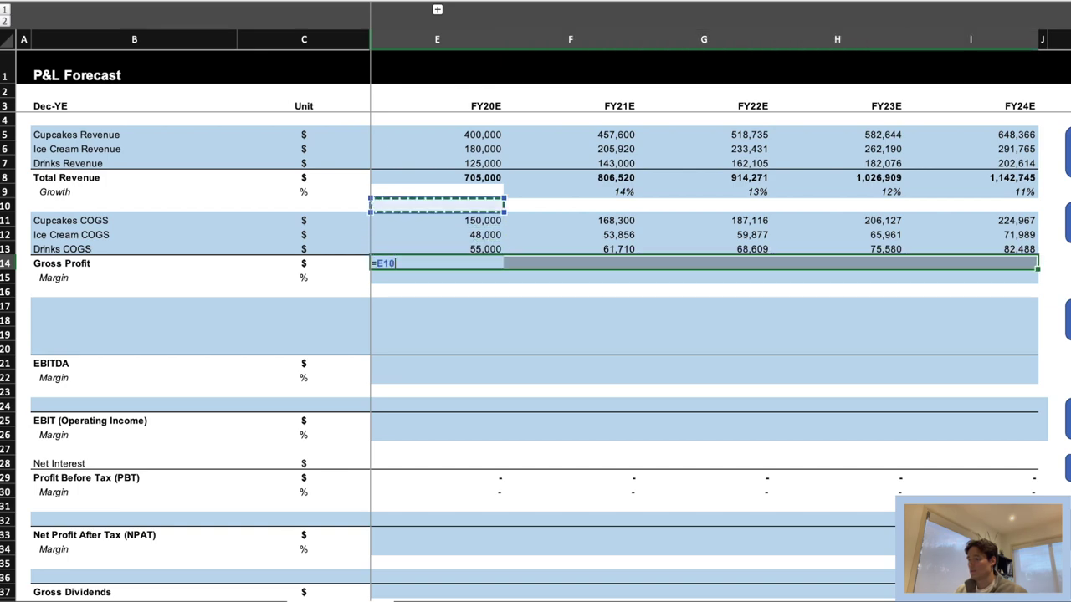
text(-)
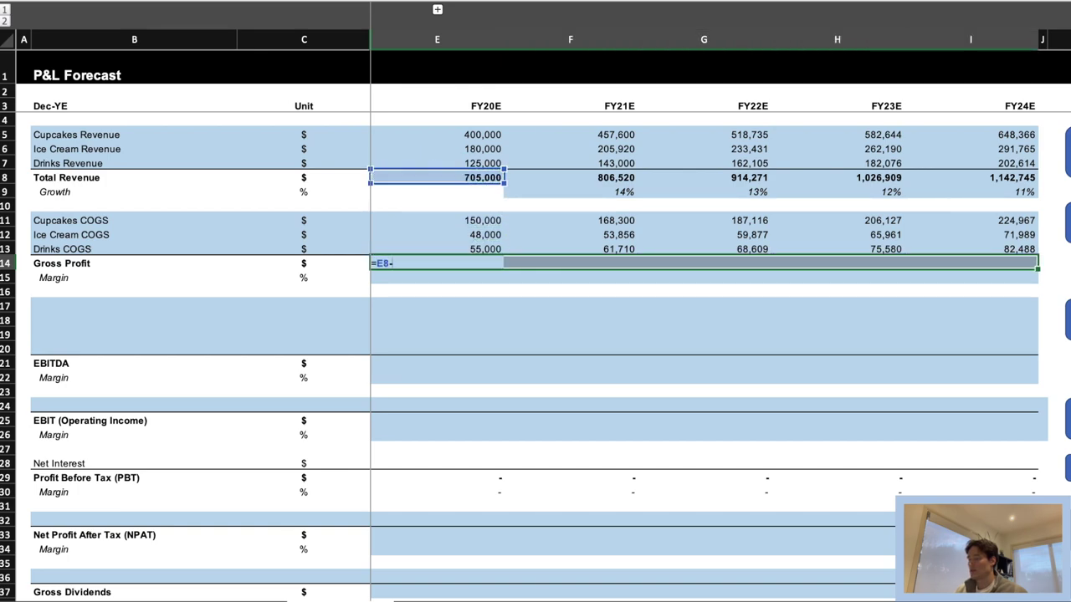
text(sum()
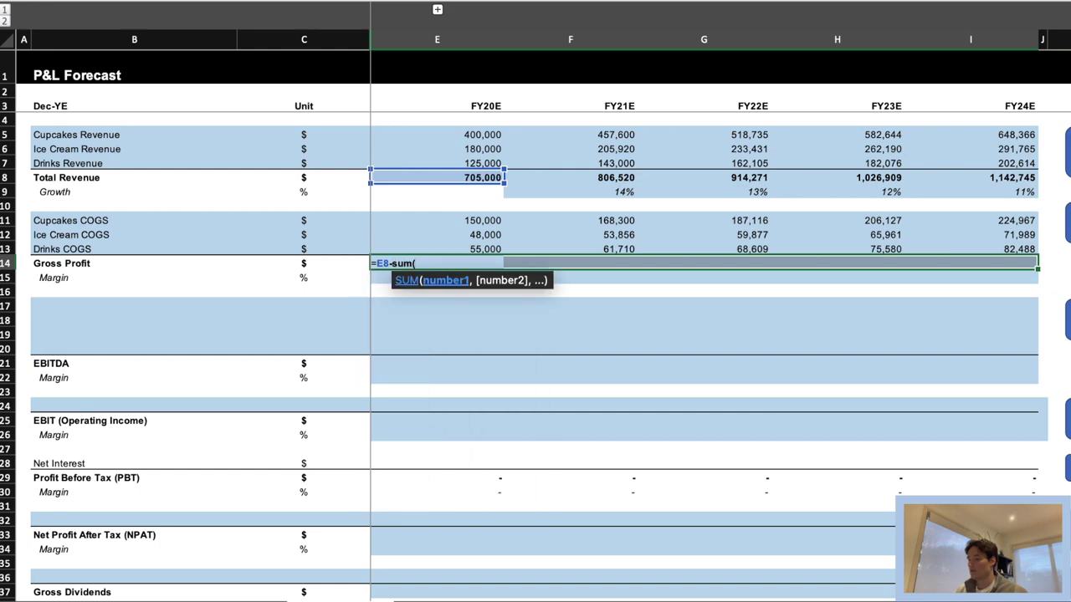
key(Up)
key(shift+Up)
key(shift+Up)
key(shift+Up)
key(shift+Down)
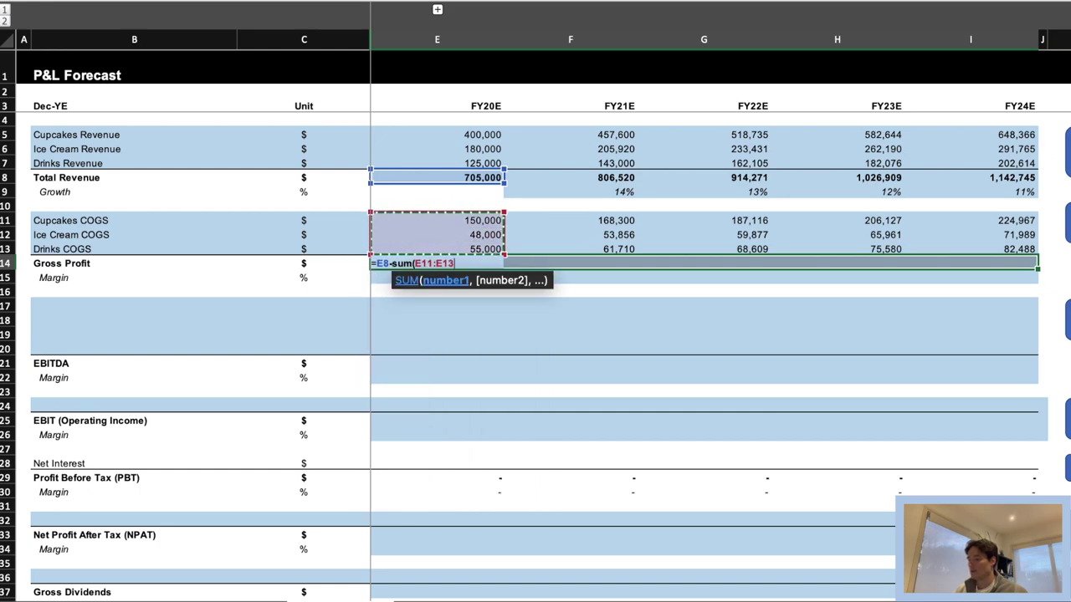
text())
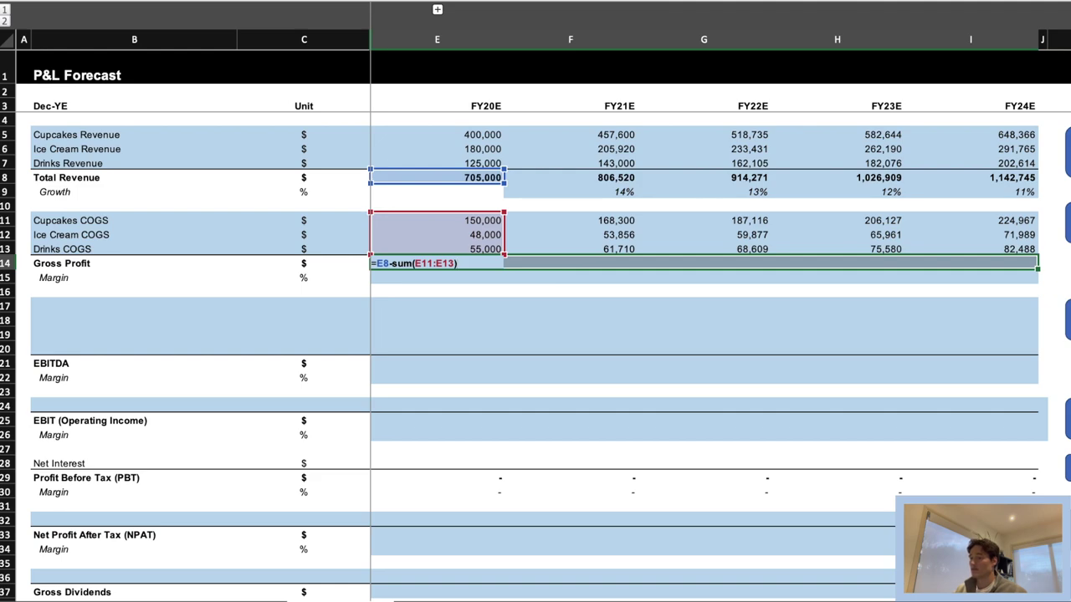
key(ctrl+Return)
Fill the gross profit Margin row for FY20E–FY24E with gross profit divided by total revenue, =E14/E8.
key(Down)
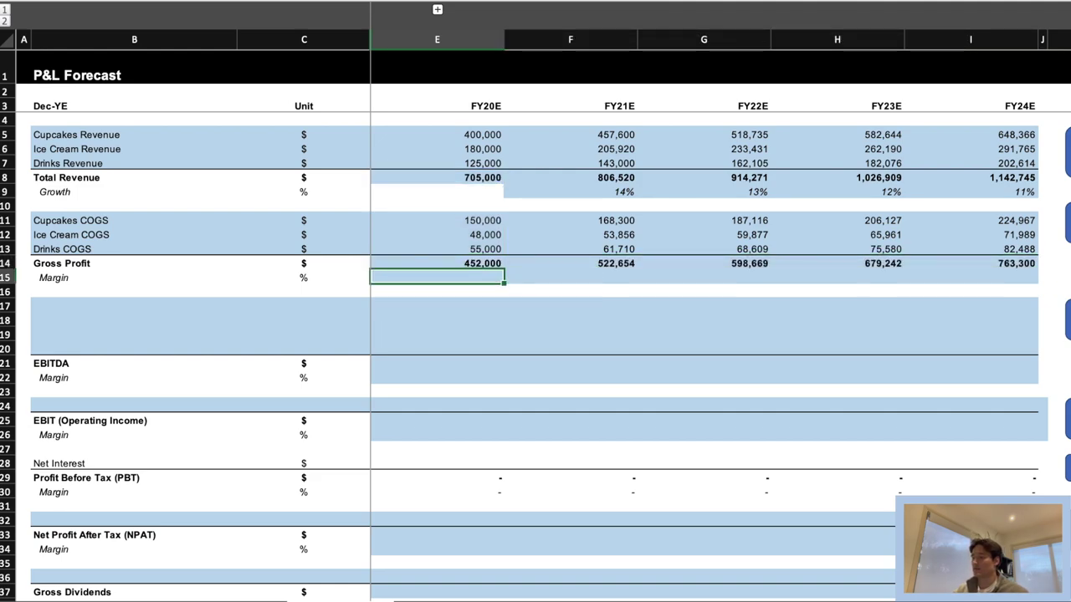
text(=)
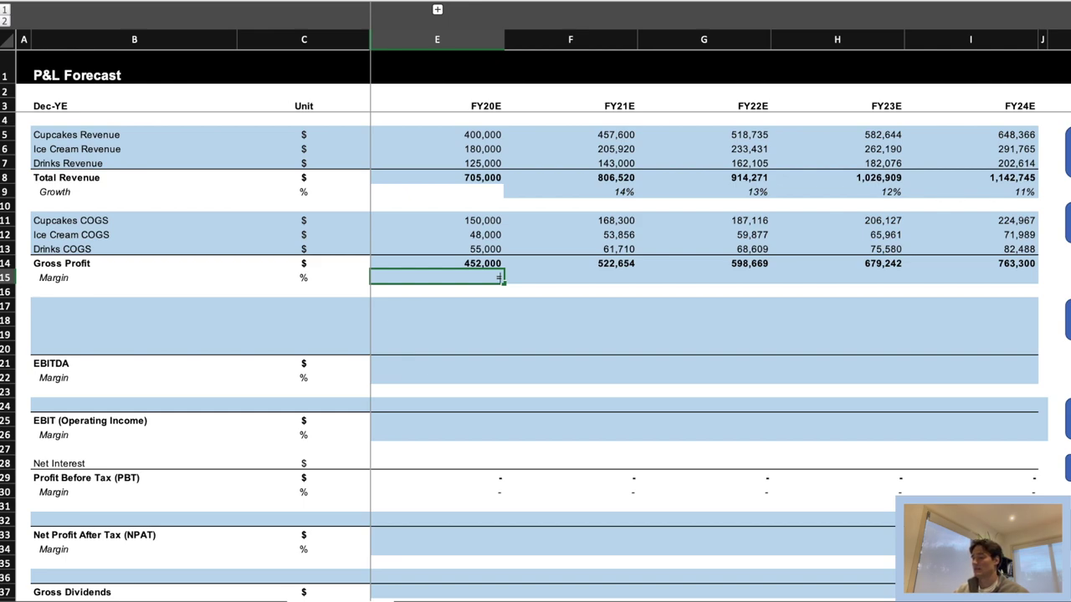
key(Escape)
key(shift+Right)
key(shift+Right)
key(shift+Right)
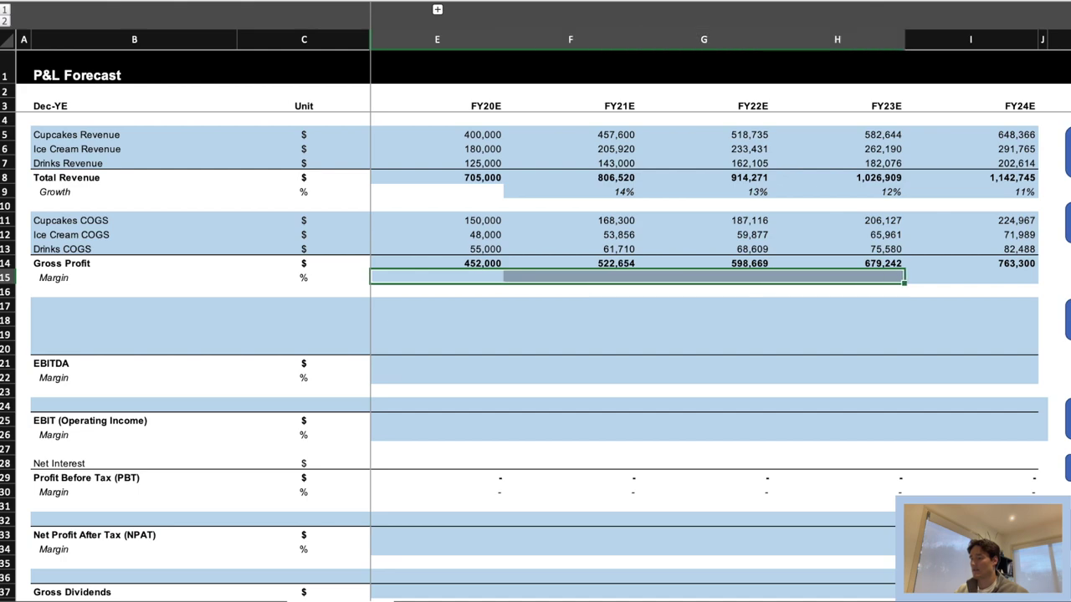
key(shift+Right)
key(shift+Right)
key(shift+Left)
text(=)
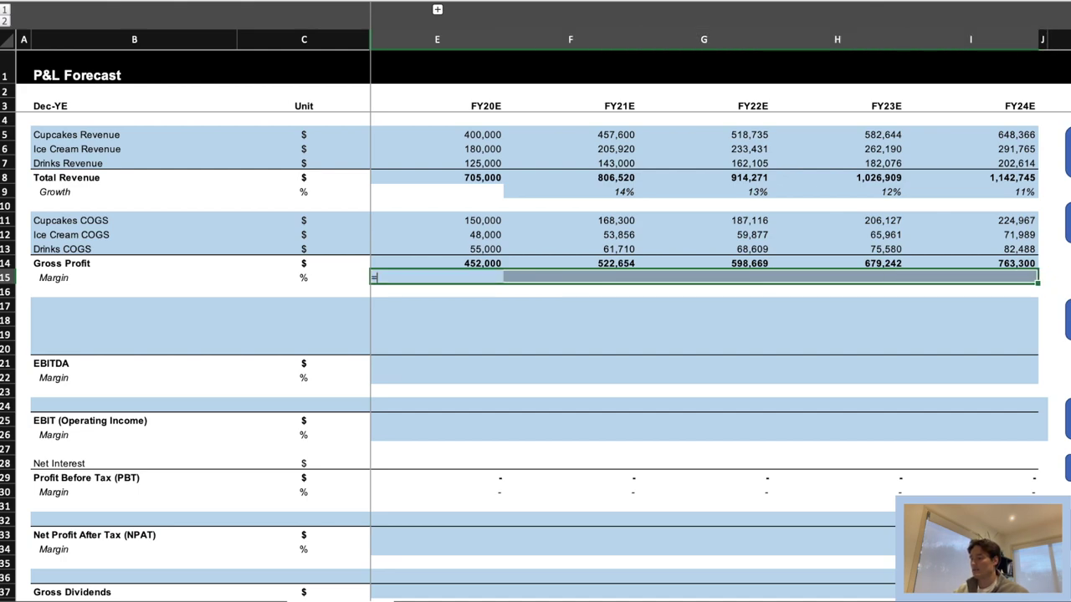
key(Up)
text(/)
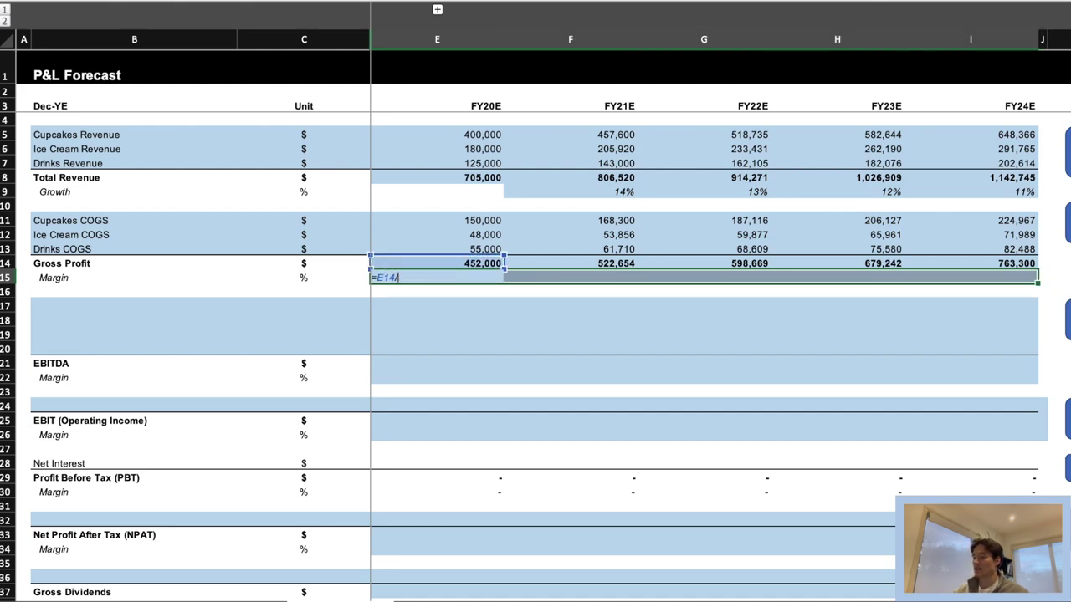
key(Up)
key(Up)
key(Up)
key(Up)
key(Up)
key(Up)
key(Up)
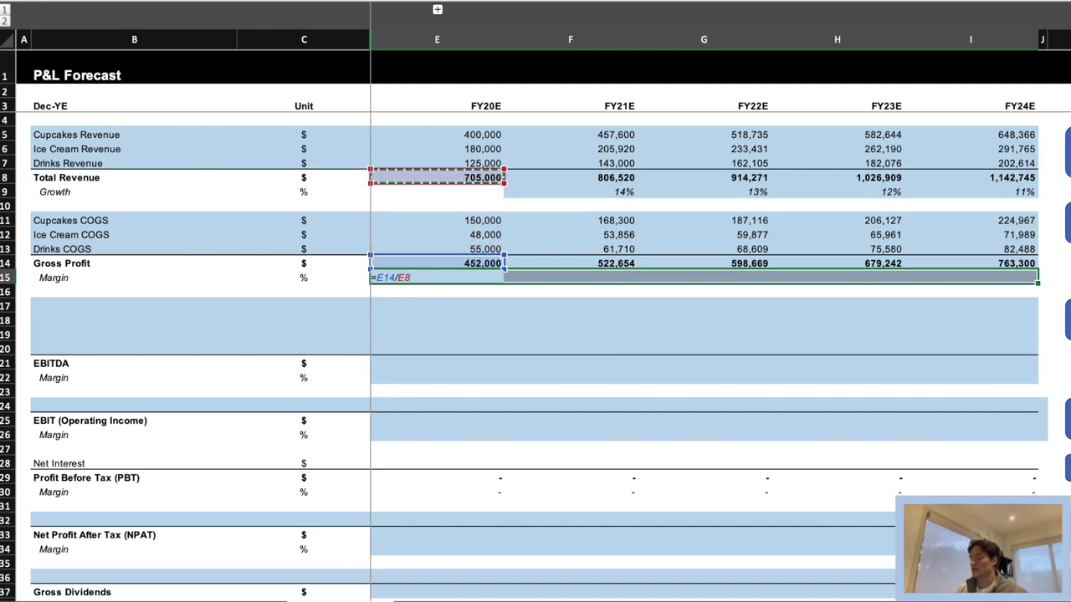
key(ctrl+Return)
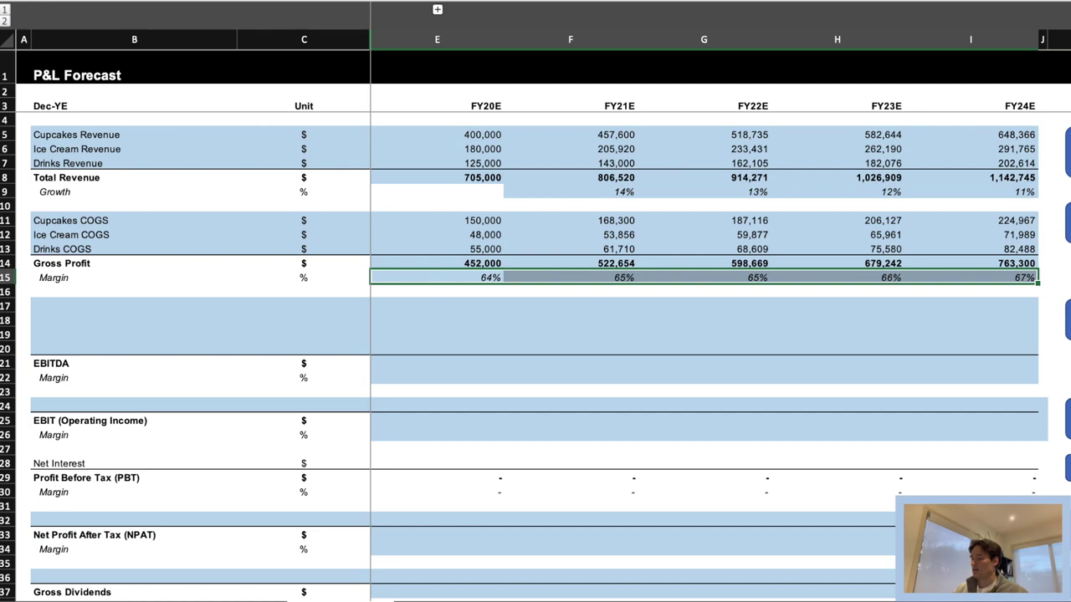
Read the Opex & EBITDA instruction note beside the forecast for how to fill the rows above EBITDA.
click(437, 277)
key(Down)
key(Down)
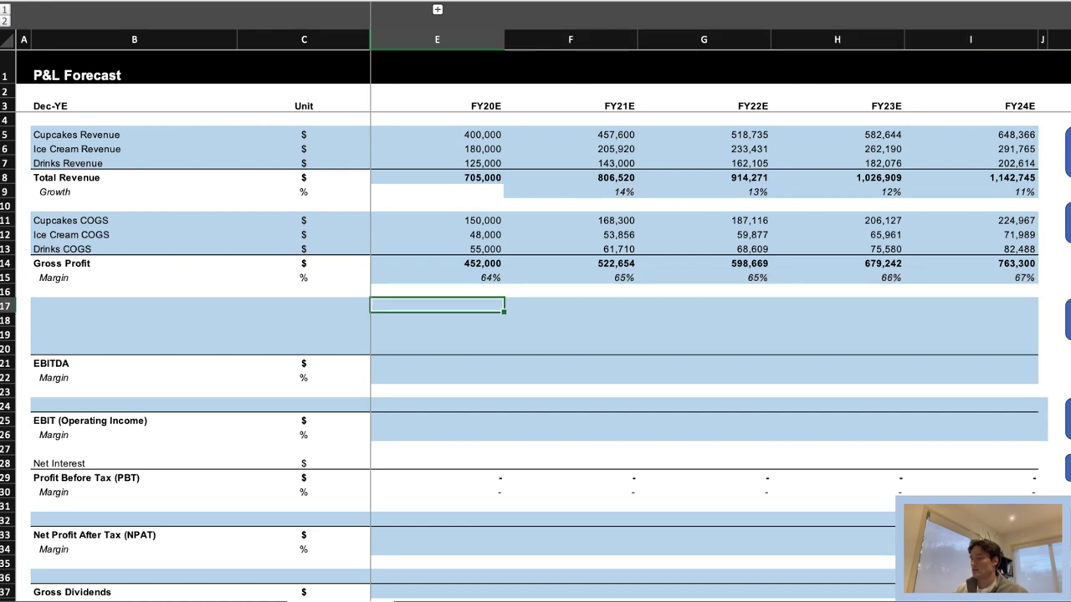
key(Left)
key(Left)
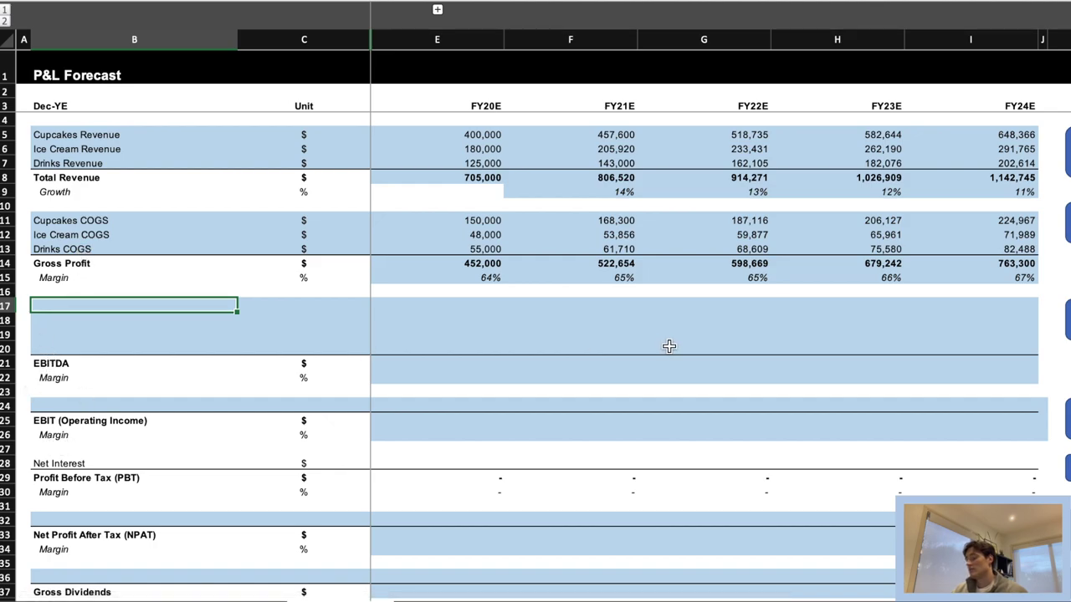
scroll(670, 346, right, 10)
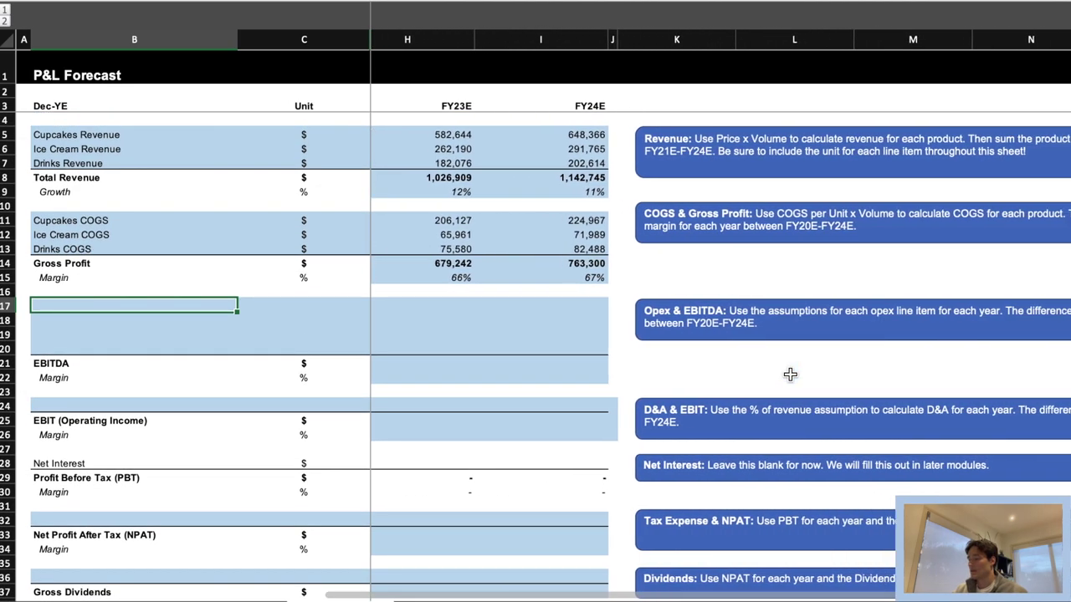
scroll(789, 374, right, 2)
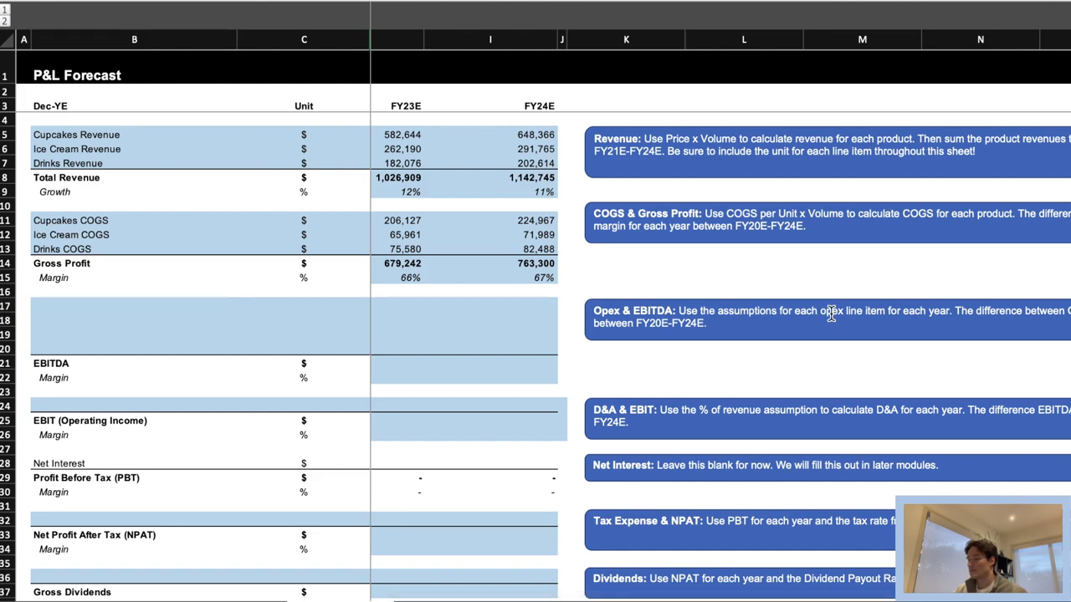
drag(820, 311, 966, 353)
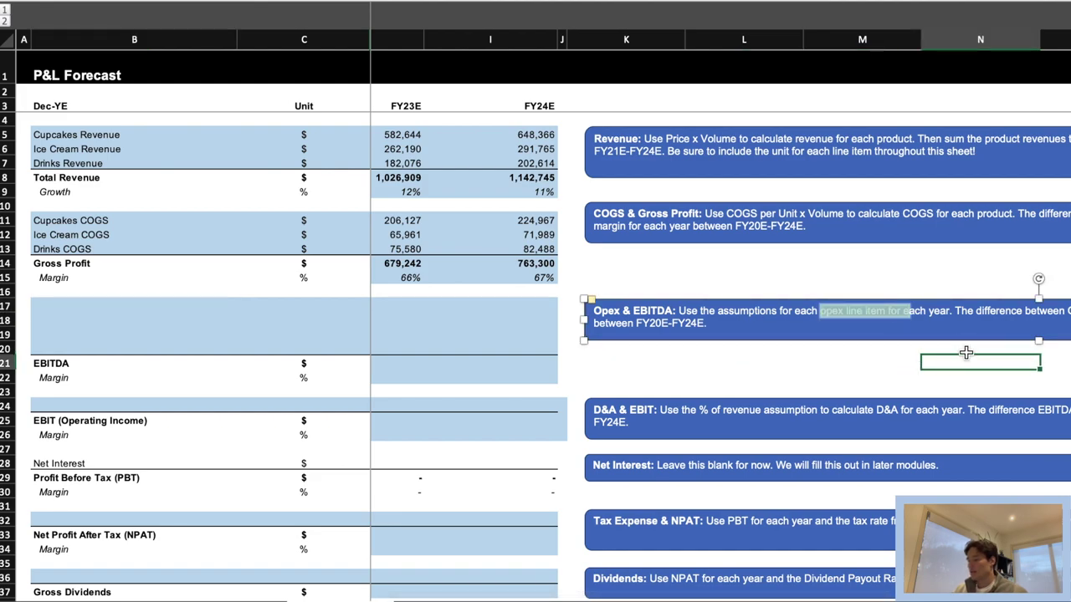
scroll(966, 353, right, 5)
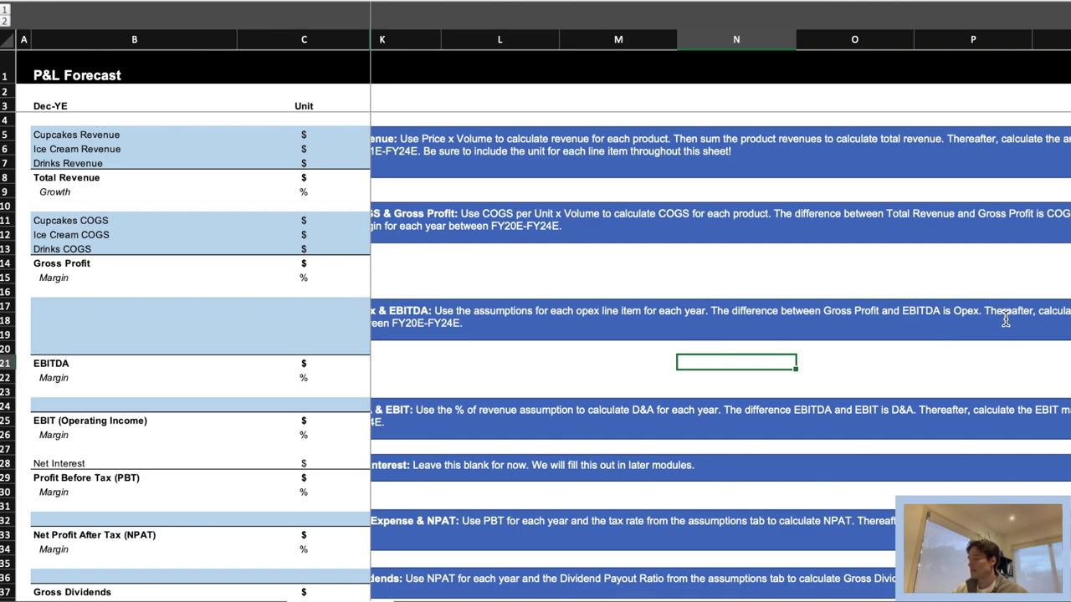
scroll(1005, 322, left, 4)
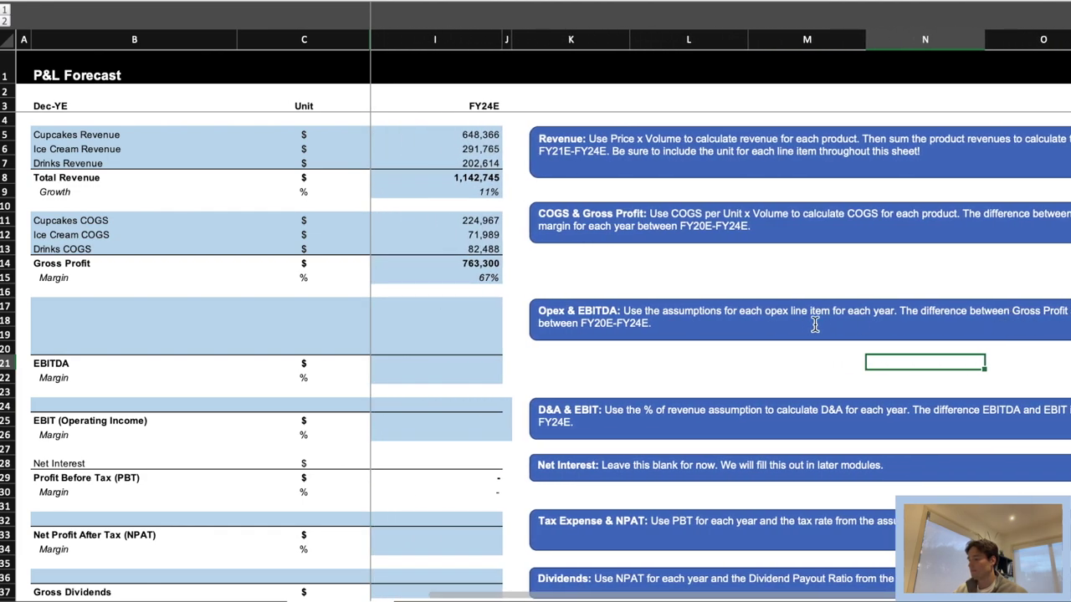
scroll(836, 338, left, 10)
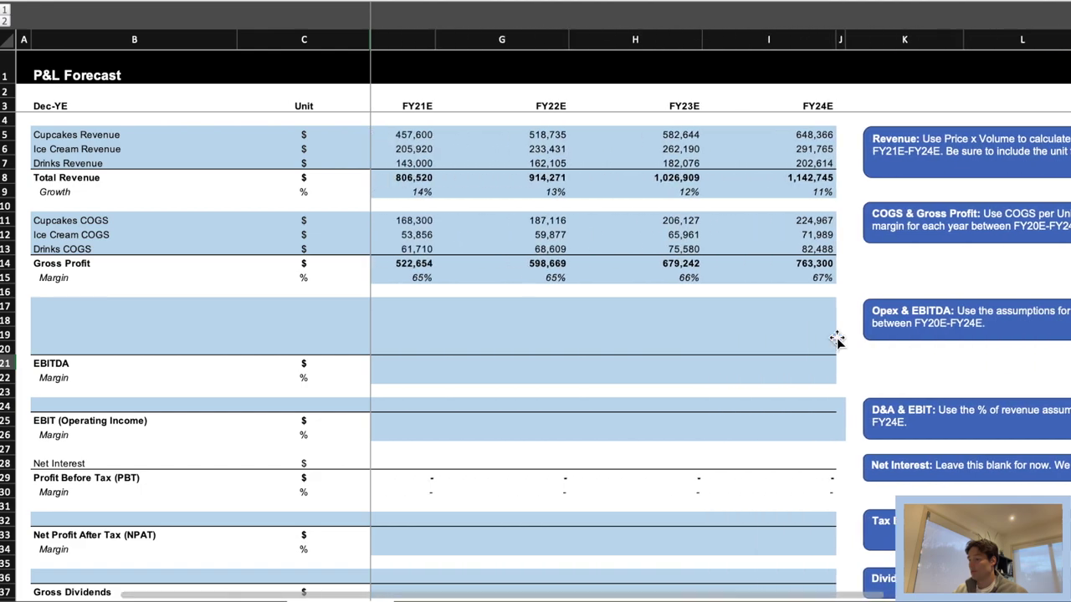
click(442, 305)
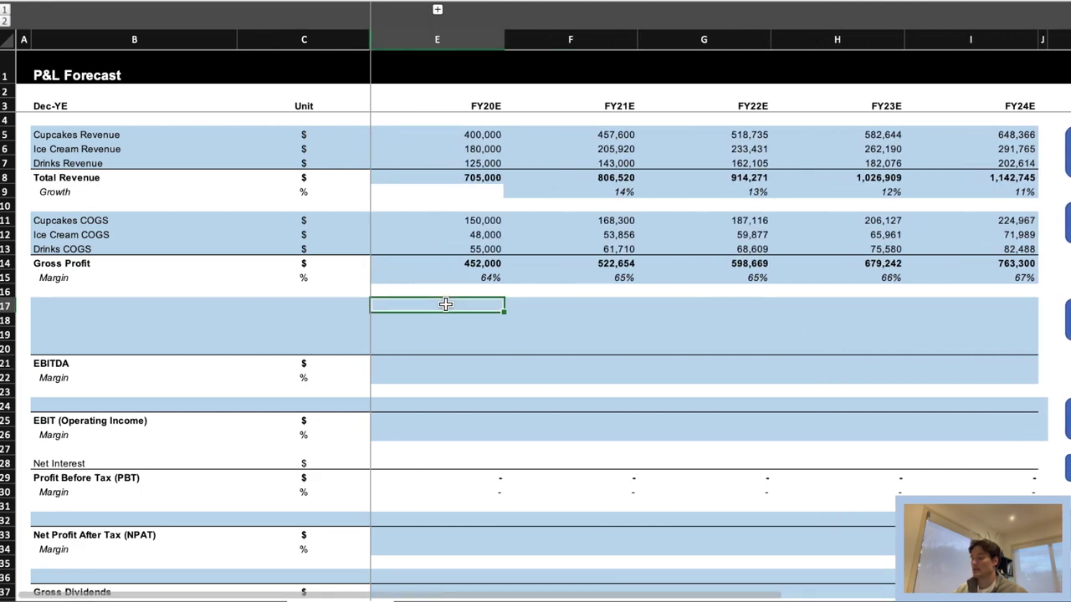
Examine the Operating Expenses line items on the Forecast Assumptions sheet and return to the P&L Forecast sheet.
key(ctrl+Page_Up)
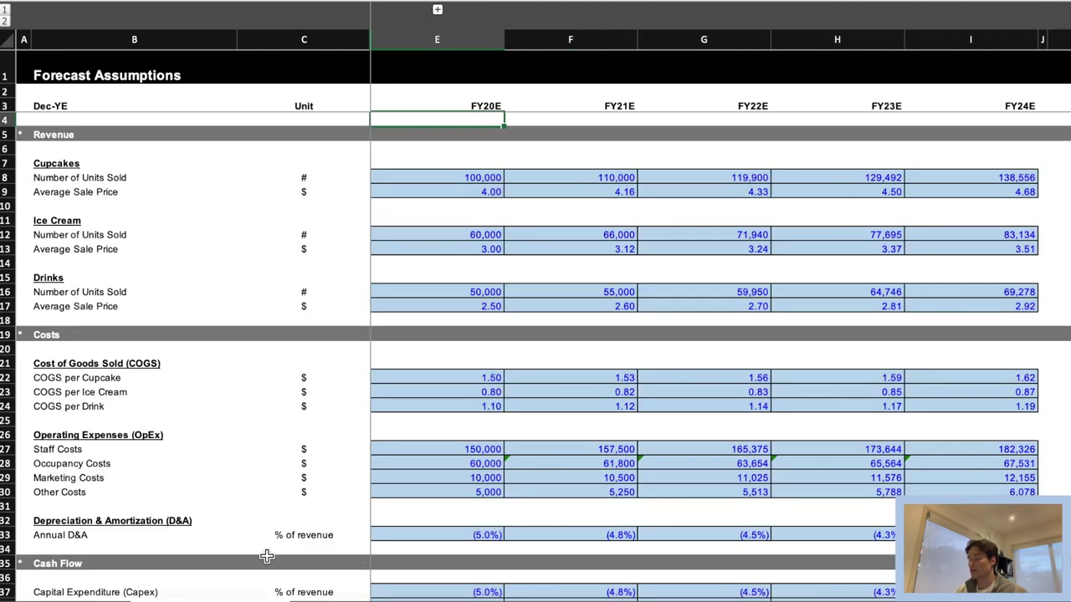
scroll(417, 462, down, 1)
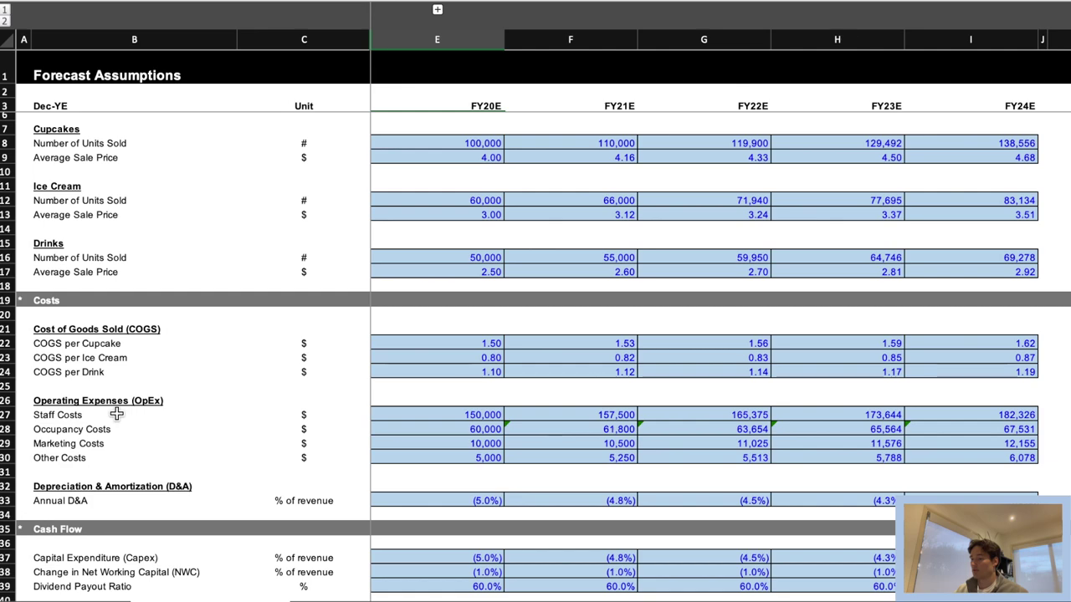
drag(117, 414, 106, 457)
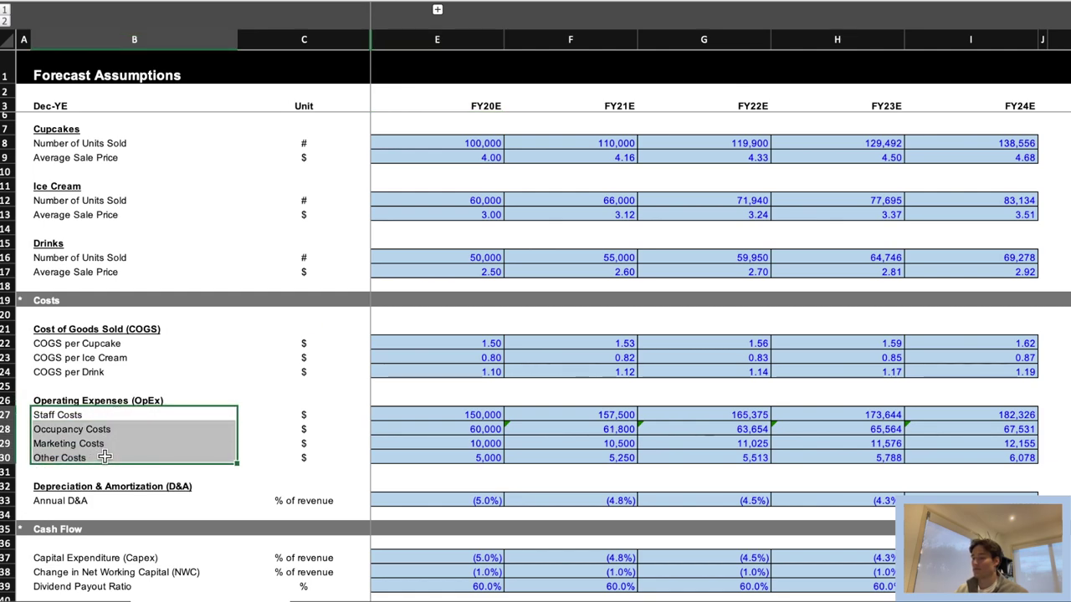
click(276, 471)
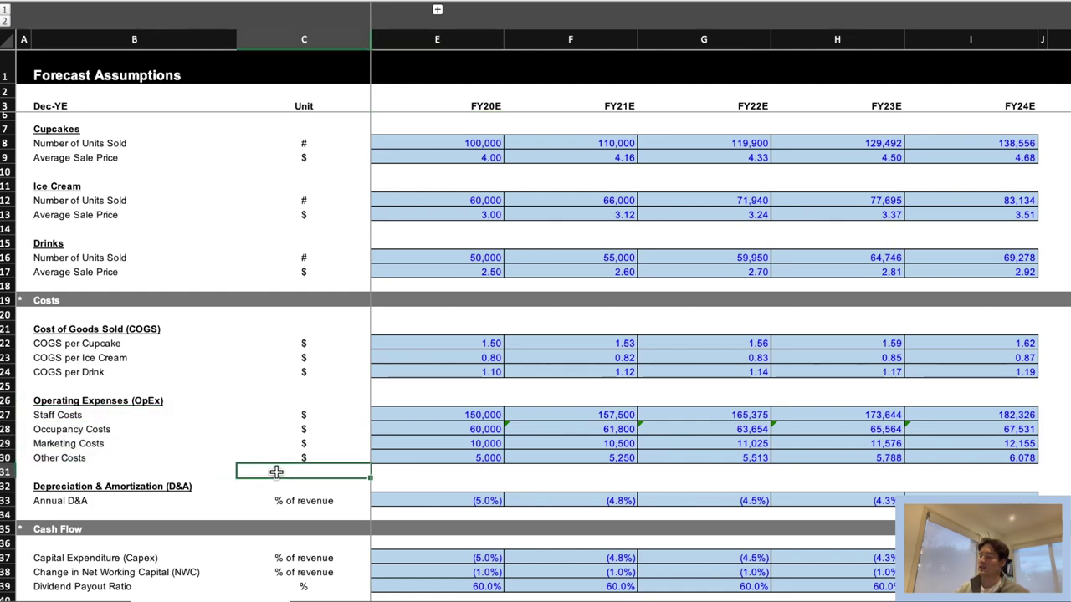
key(ctrl+Page_Down)
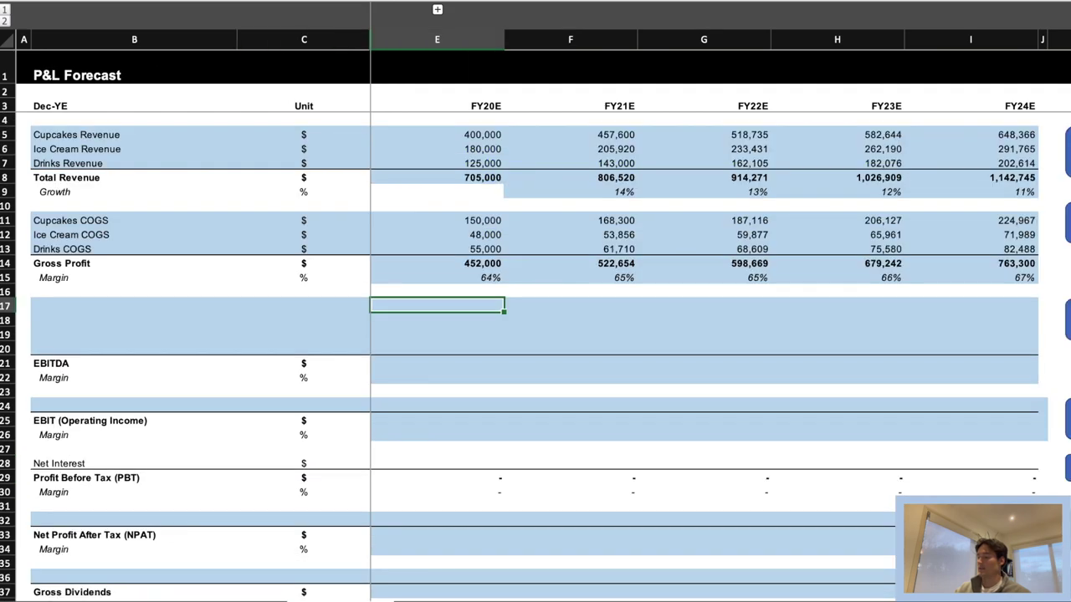
scroll(614, 489, right, 3)
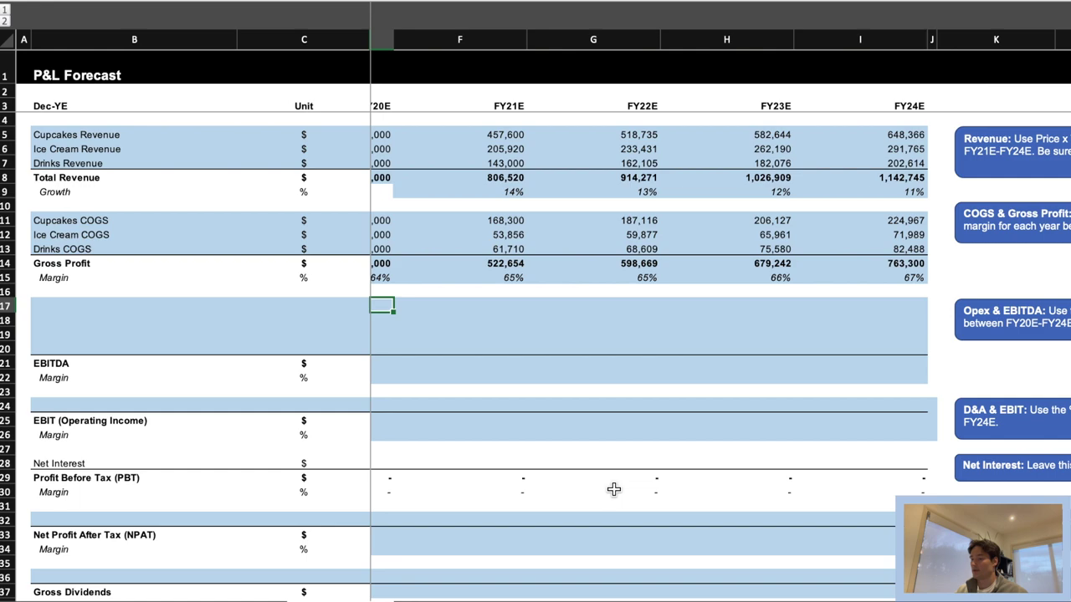
scroll(613, 490, left, 3)
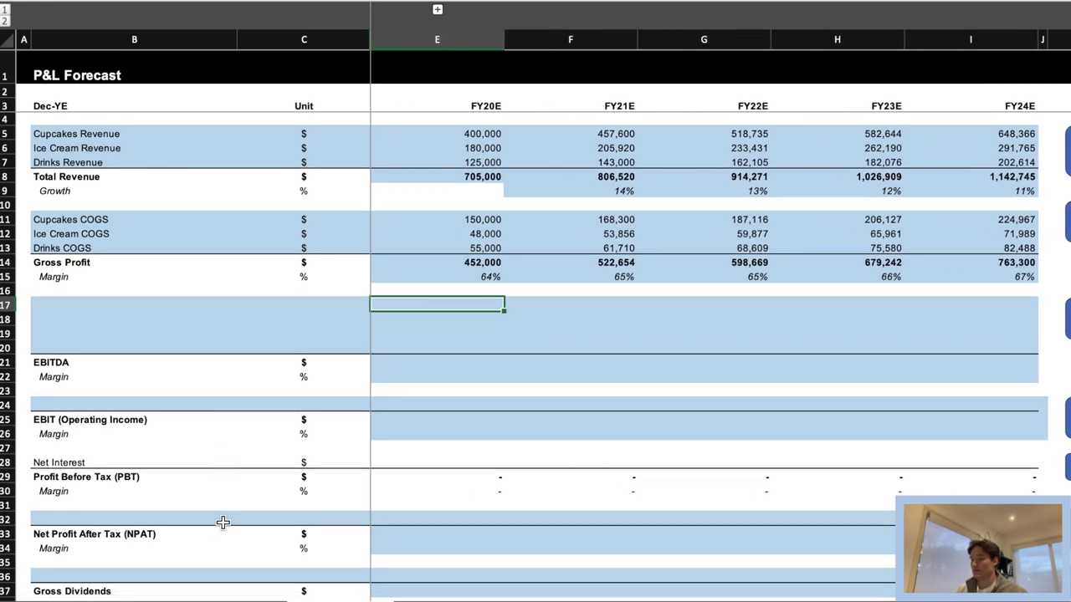
Copy the four operating expense labels and their units from B27:C30 of Forecast Assumptions into B17:C20 of the P&L Forecast.
click(234, 596)
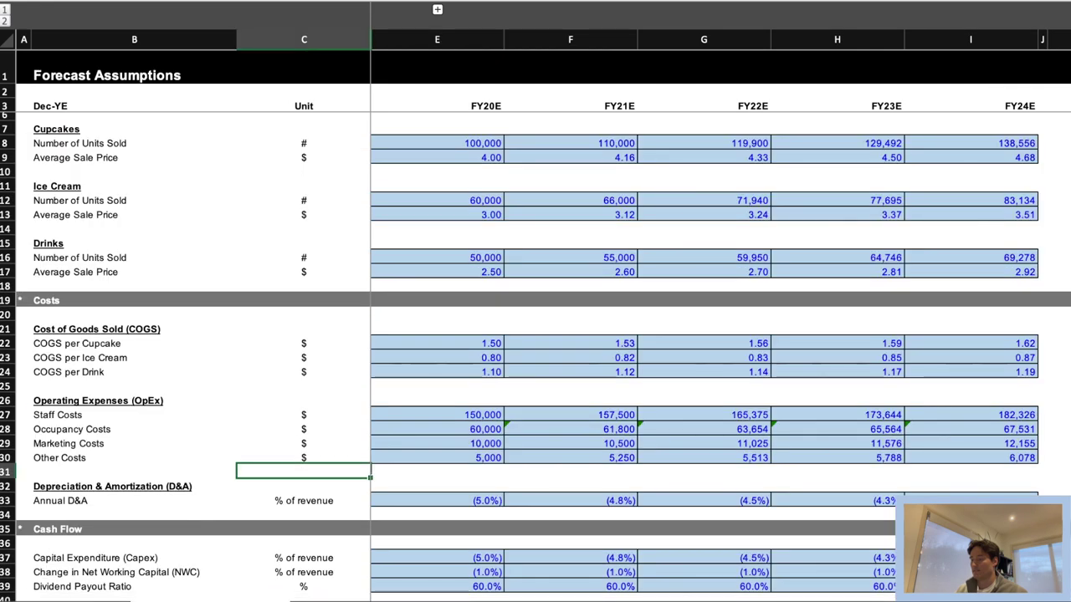
key(Left)
key(Up)
key(Up)
key(Up)
key(Up)
key(shift+Right)
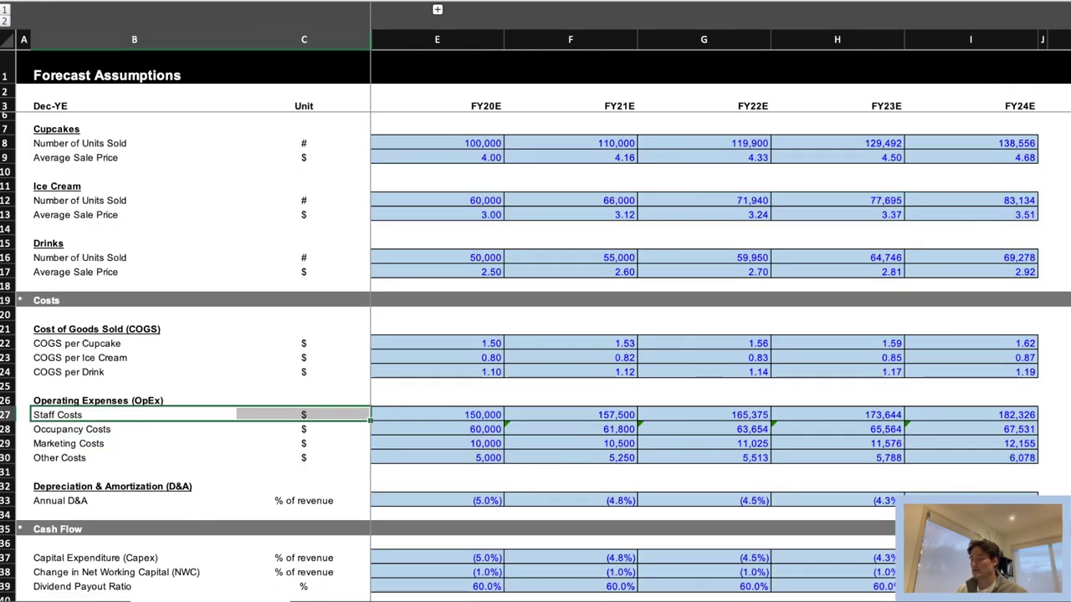
key(shift+Down)
key(shift+Down)
key(shift+Down)
key(ctrl+c)
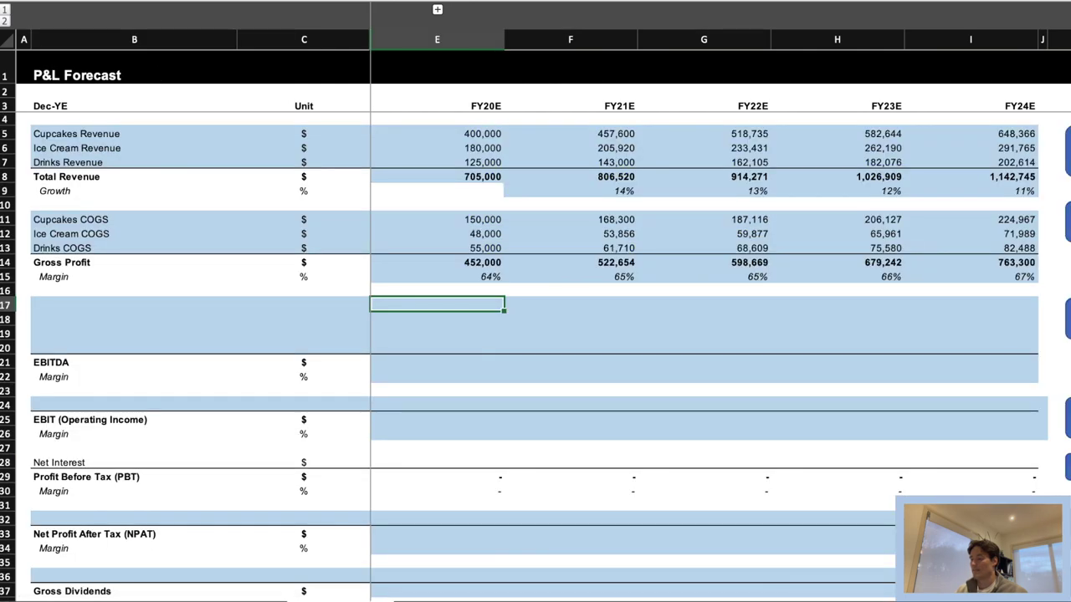
key(ctrl+Page_Down)
key(Left)
key(Left)
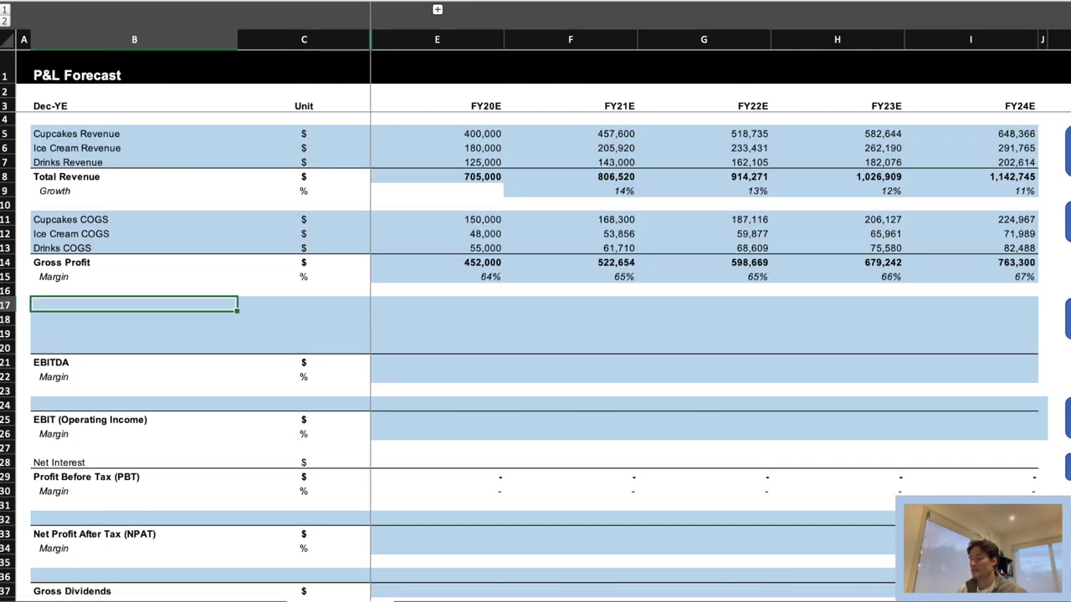
key(ctrl+v)
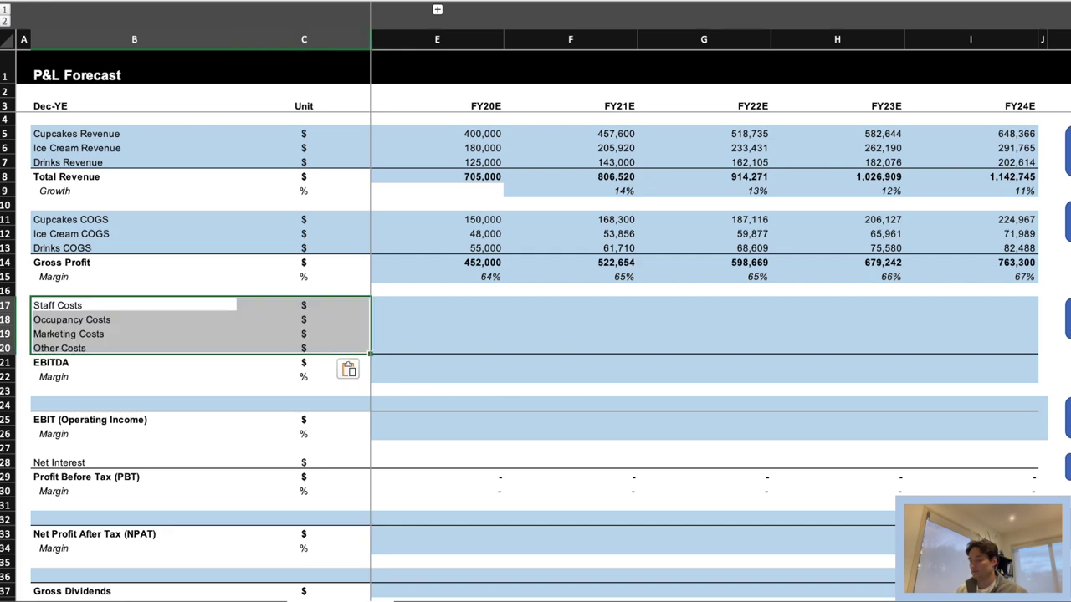
Convert the pasted operating expense labels and units in B17:C20 to values only, without the source formatting.
click(349, 368)
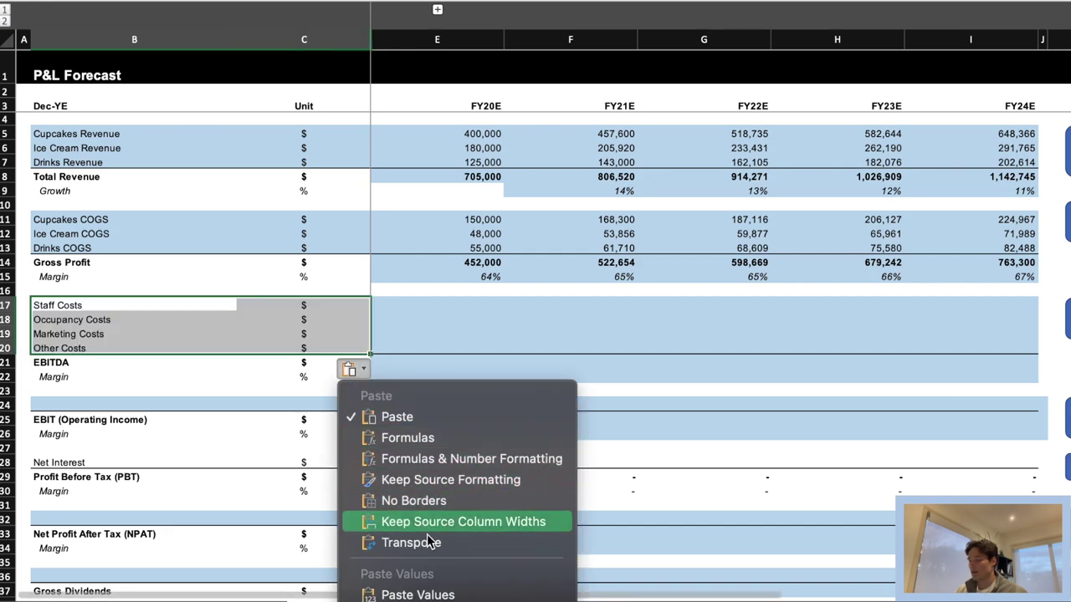
click(409, 594)
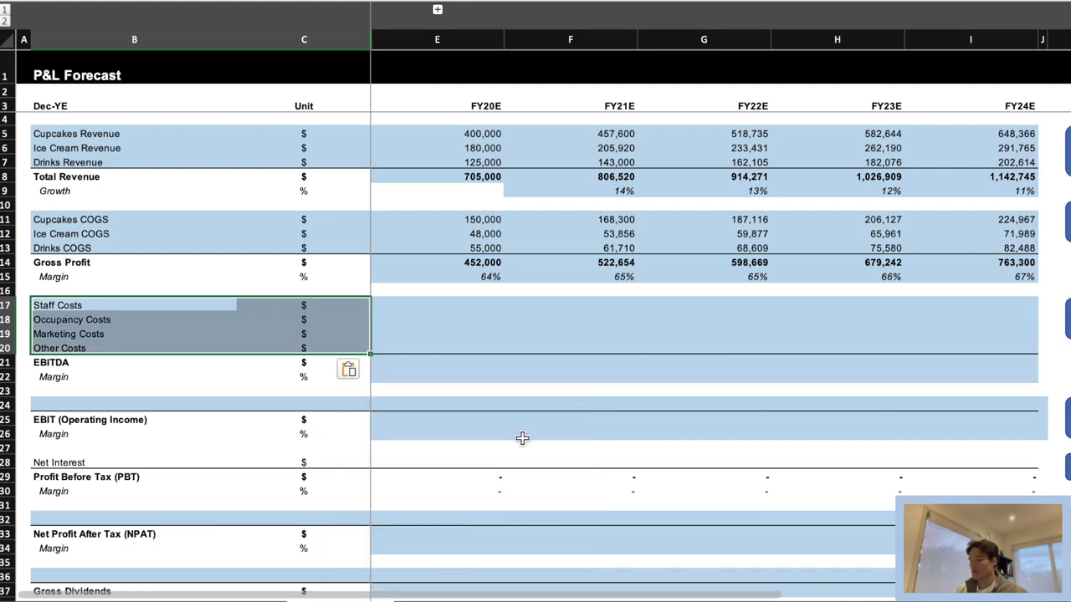
key(Down)
key(Down)
key(Down)
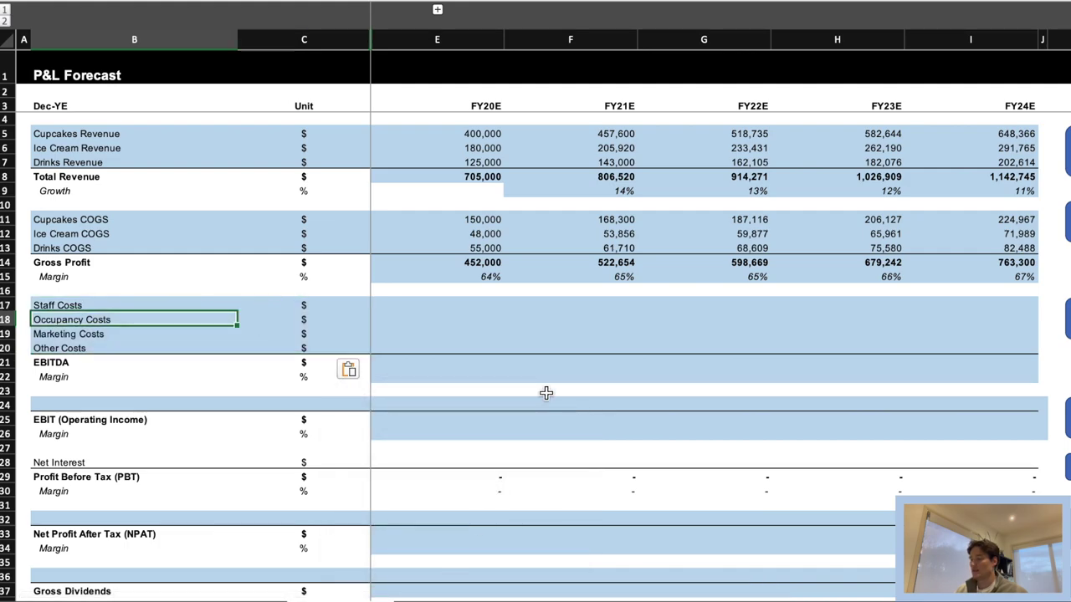
Link the FY20E Staff Costs in E17 to the FY20E Staff Costs in E27 on the Forecast Assumptions sheet.
key(Up)
key(Up)
key(Up)
key(Right)
key(Right)
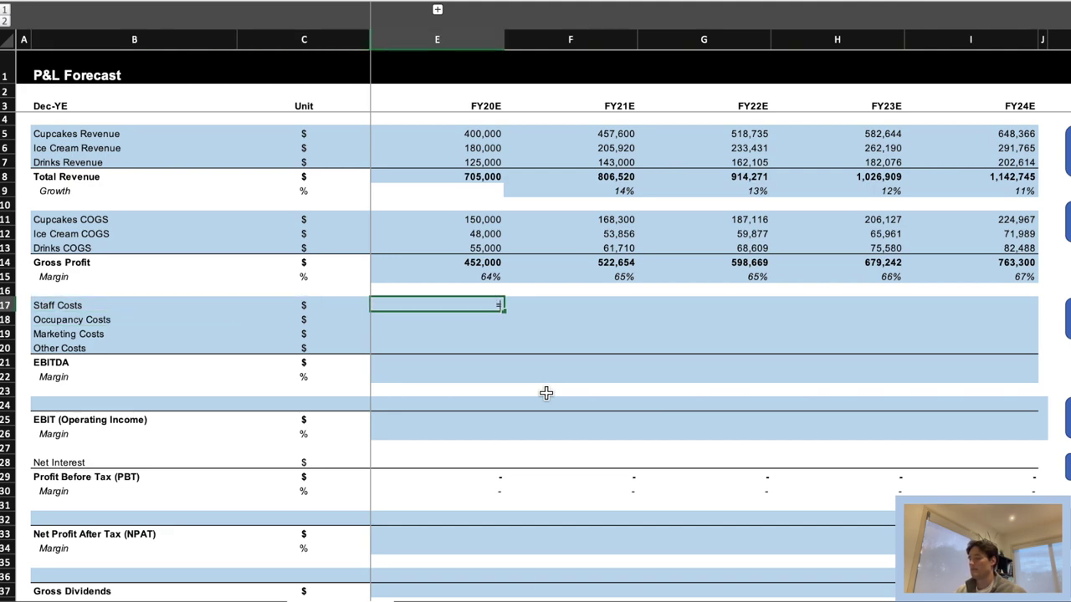
click(262, 597)
drag(435, 437, 504, 391)
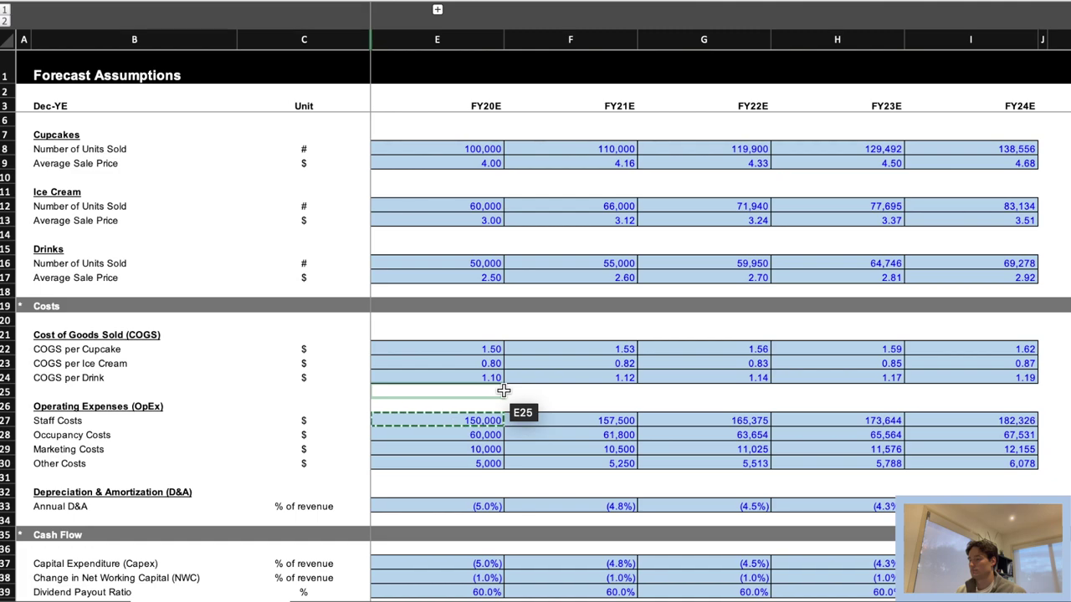
key(Return)
Copy the FY20E Staff Costs formula across to FY21E–FY24E in F17:I17.
key(Up)
key(super+c)
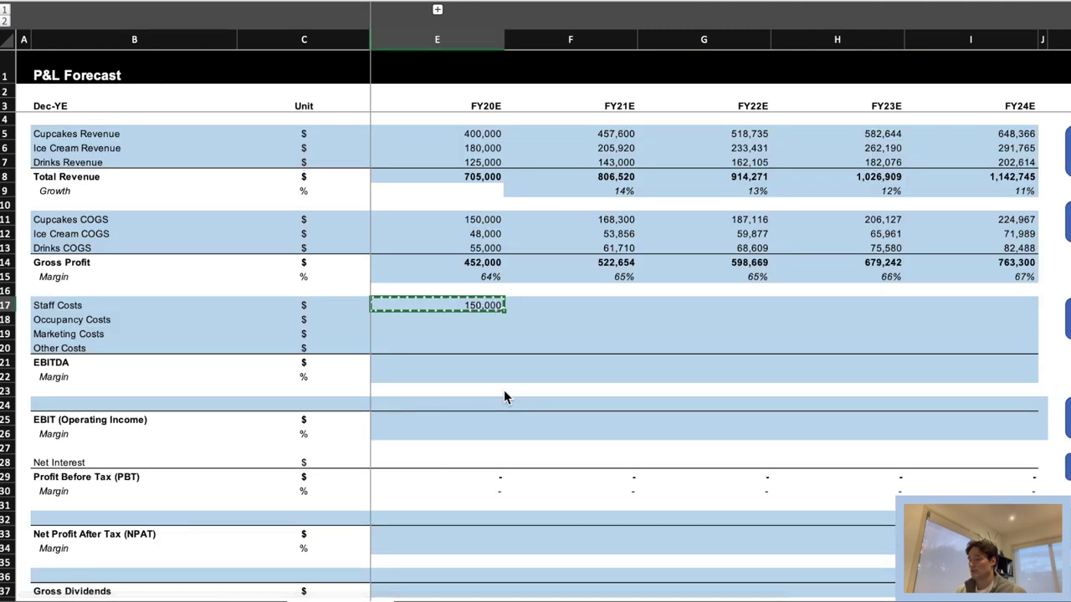
key(Right)
key(shift+Right)
key(shift+Right)
key(shift+Right)
key(super+v)
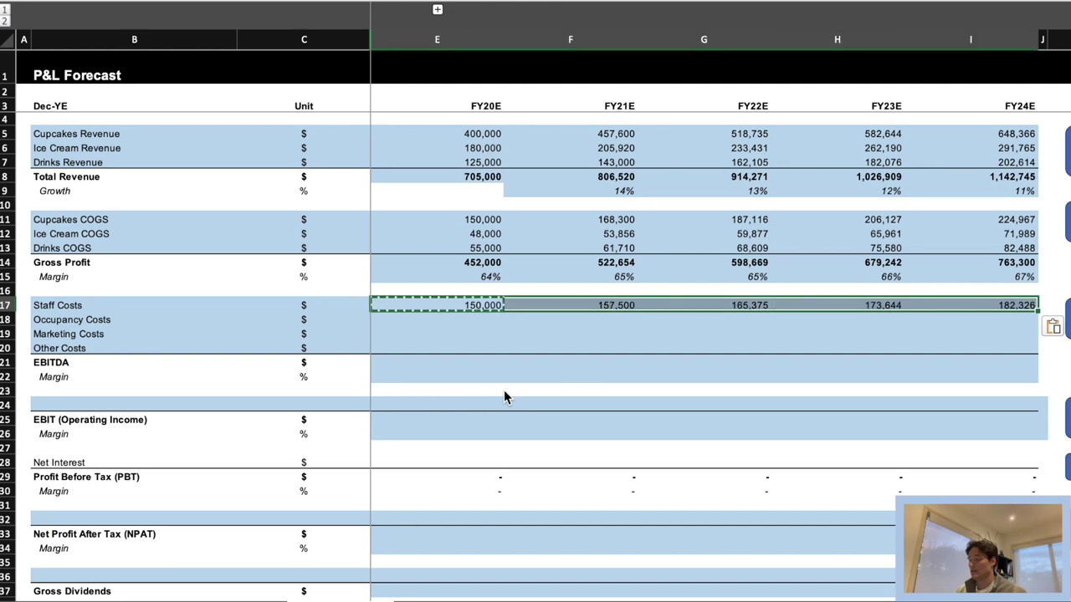
Copy the Staff Costs formulas E17:I17 down into the Occupancy, Marketing and Other Costs rows, E18:I20.
key(Left)
key(shift+Right)
key(shift+Right)
key(shift+Right)
key(shift+Right)
key(super+c)
key(Down)
key(shift+Right)
key(shift+Right)
key(shift+Right)
key(shift+Right)
key(shift+Down)
key(shift+Down)
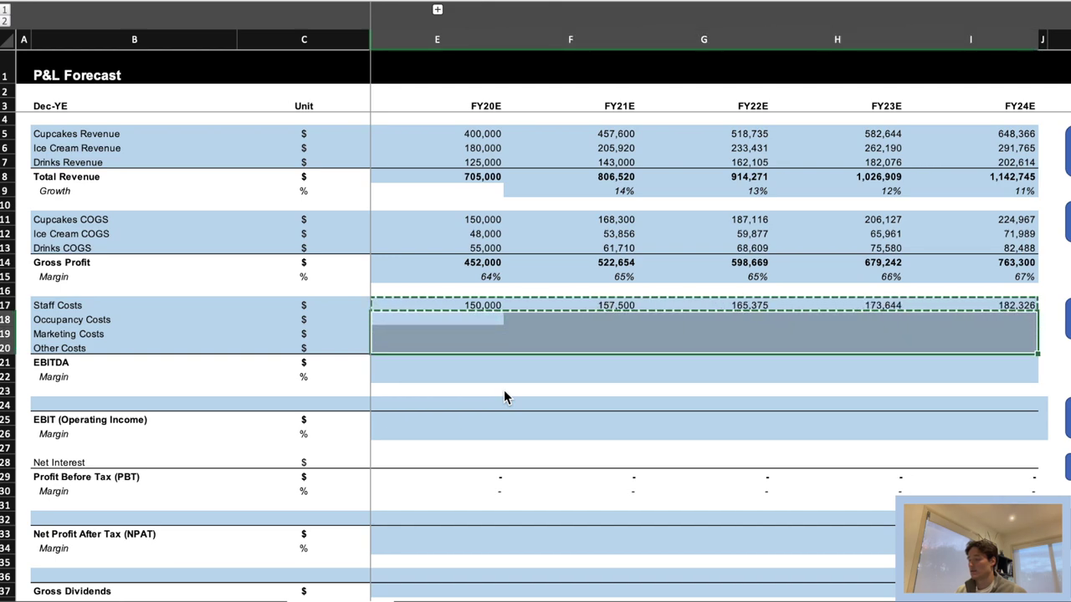
key(super+v)
key(Down)
key(shift+Right)
key(Left)
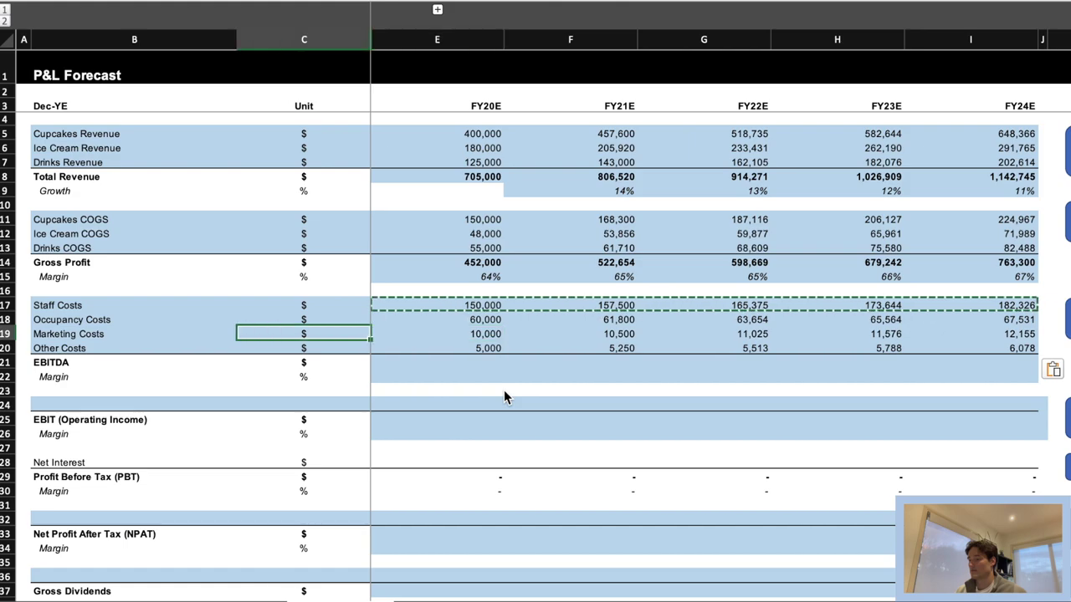
Try to fill EBITDA across E21:I21 with gross profit minus the four operating expenses, =E14-SUM(E17:E20).
key(Right)
key(shift+Right)
key(shift+Left)
key(Down)
key(Down)
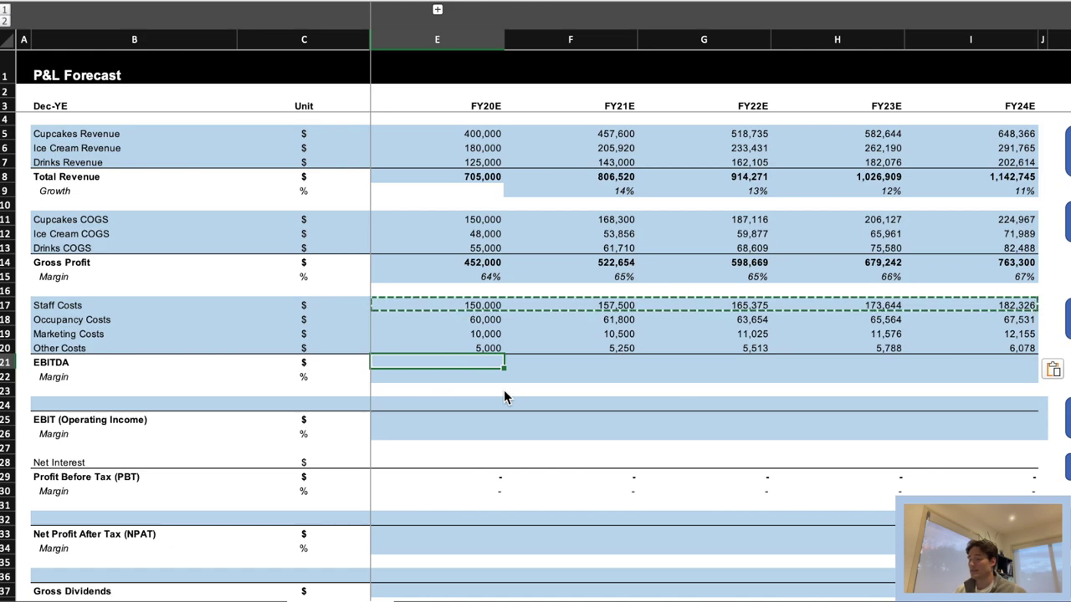
text(=)
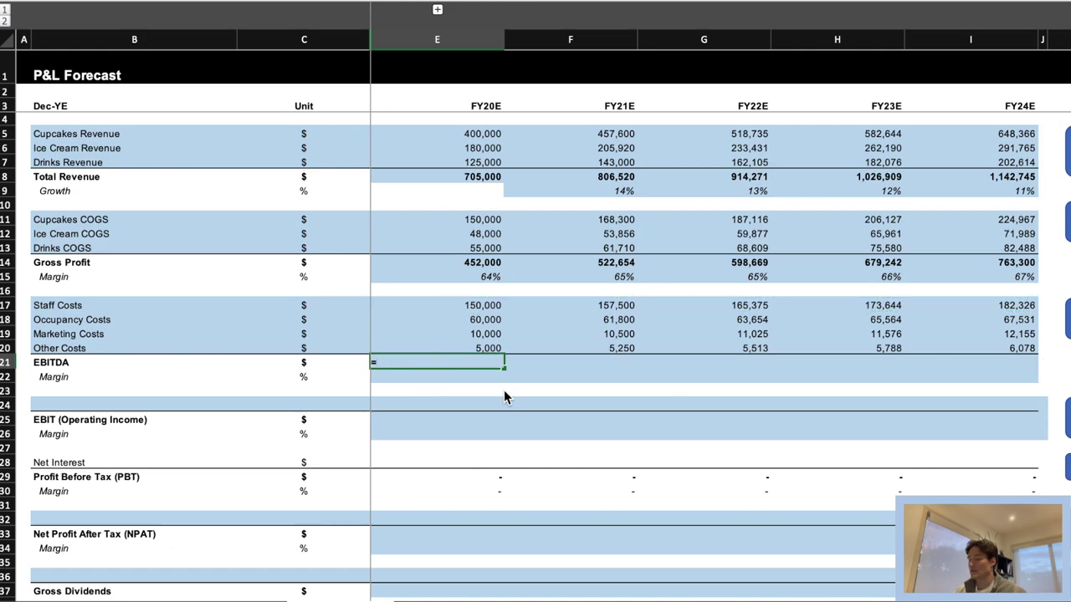
key(Escape)
key(shift+Right)
key(shift+Right)
key(shift+Right)
key(shift+Right)
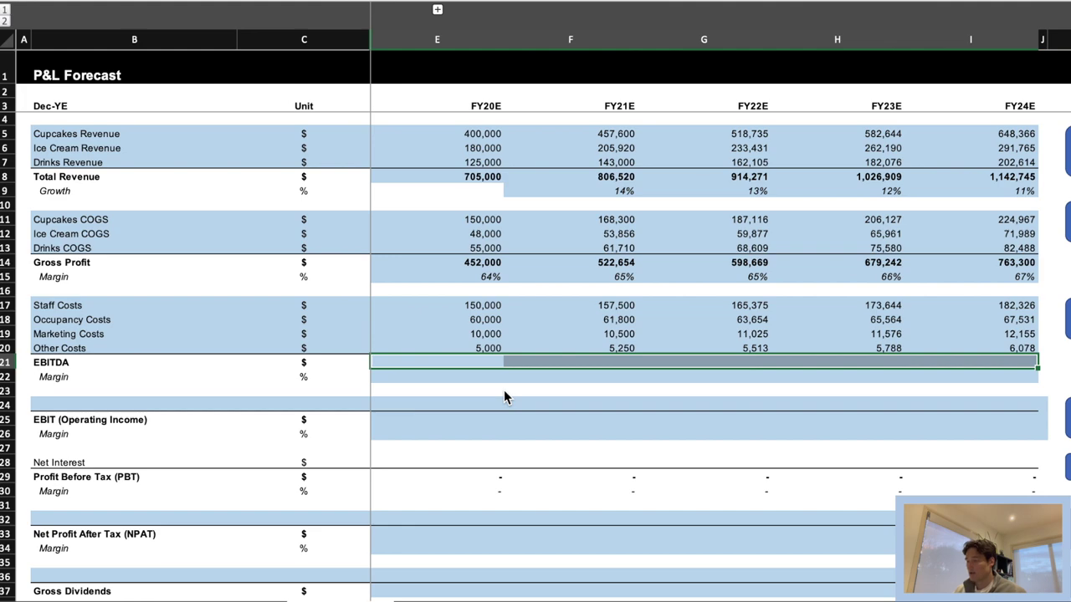
text(=)
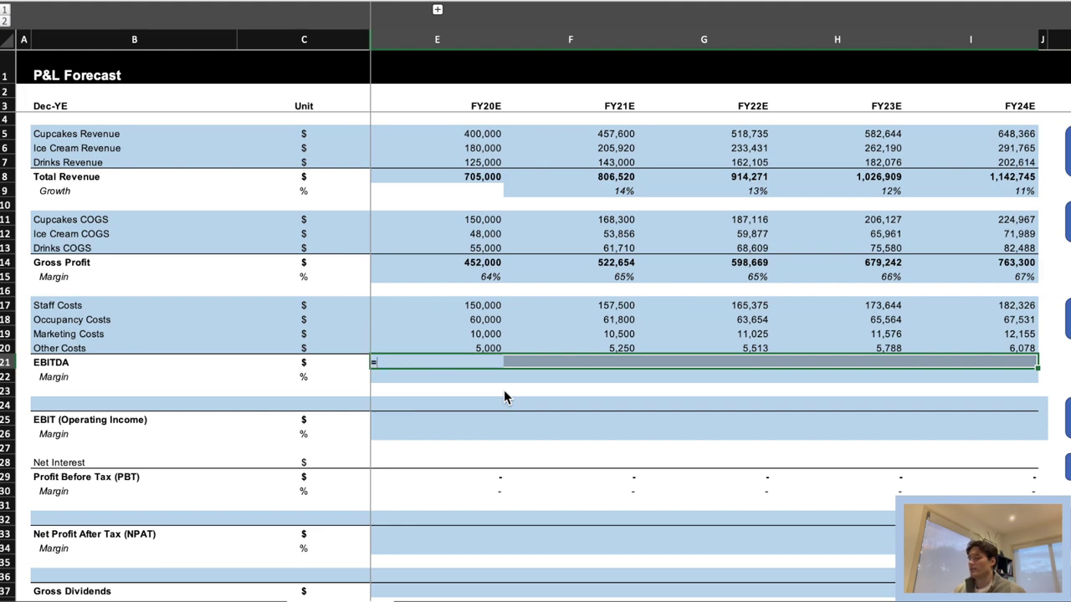
key(Up)
key(Up)
key(Up)
key(Up)
key(Up)
key(Up)
key(Up)
key(Up)
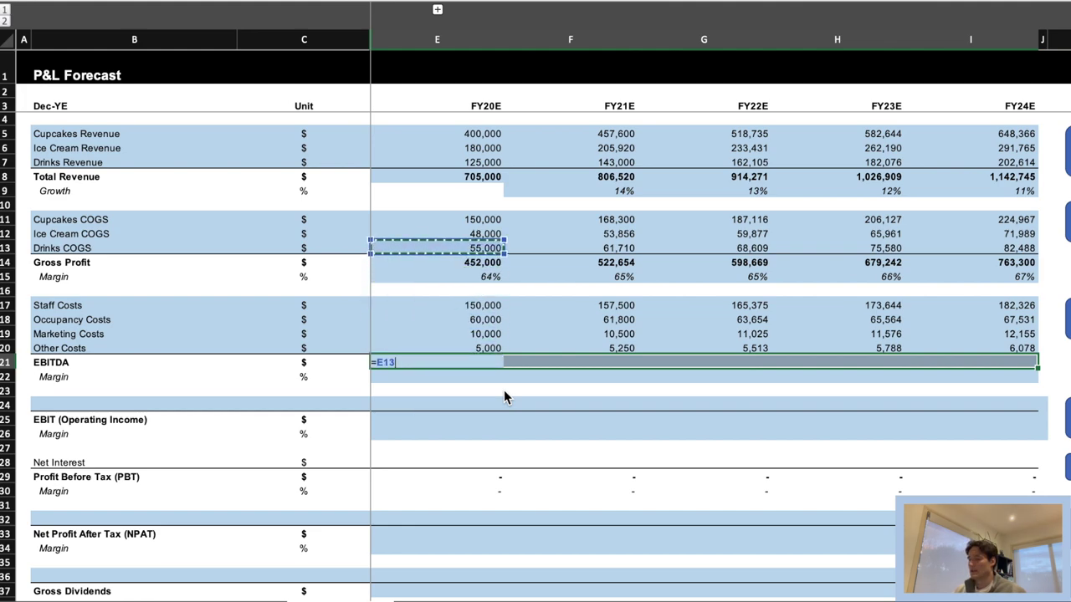
key(Down)
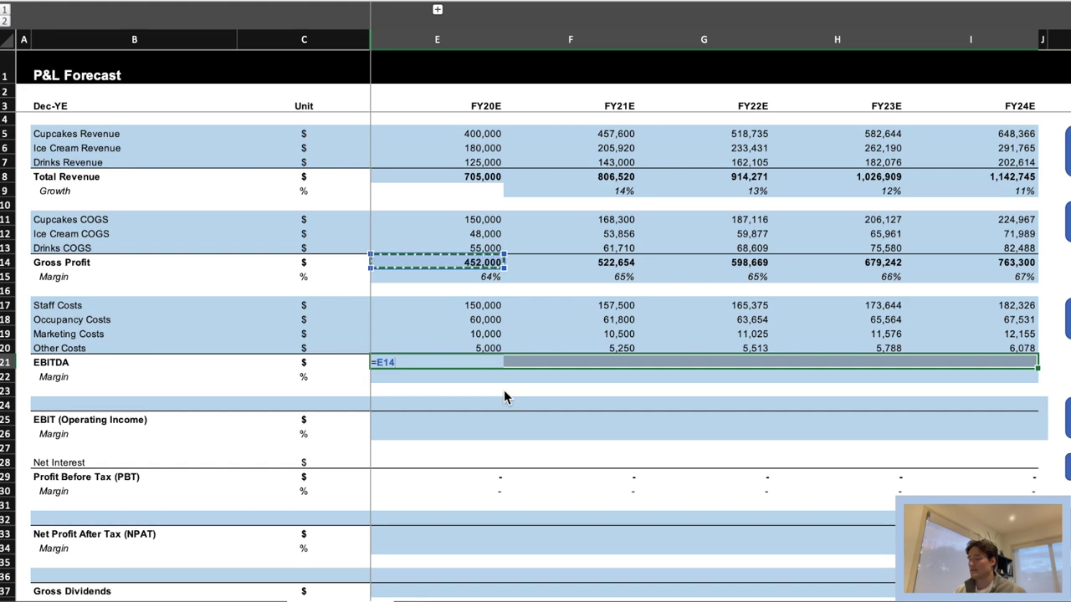
text(-)
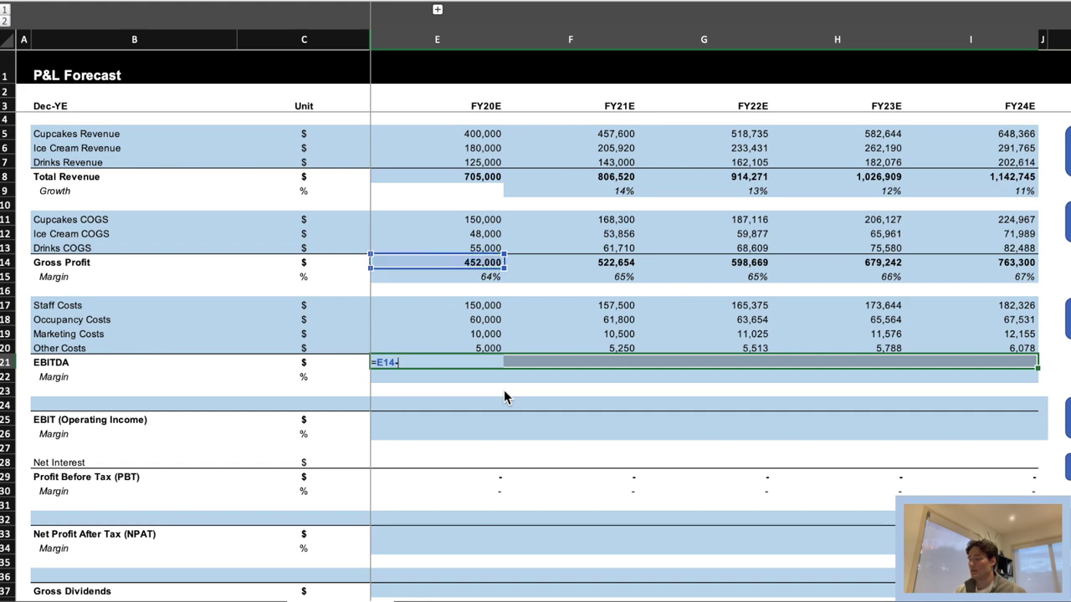
text(sum()
key(Up)
key(shift+Up)
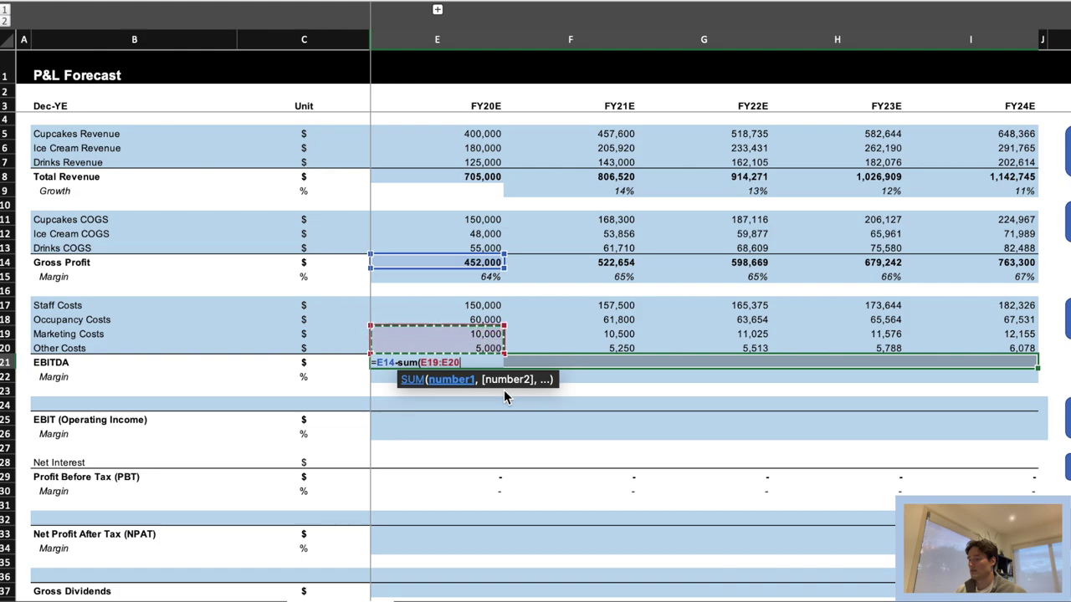
key(shift+Up)
key(shift+Up)
text())
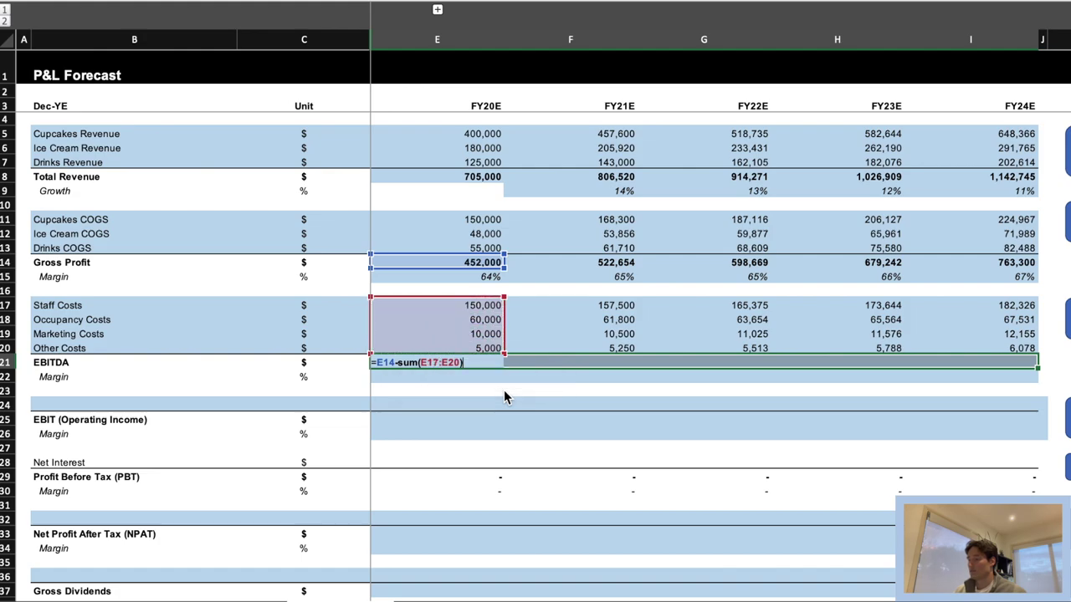
key(Tab)
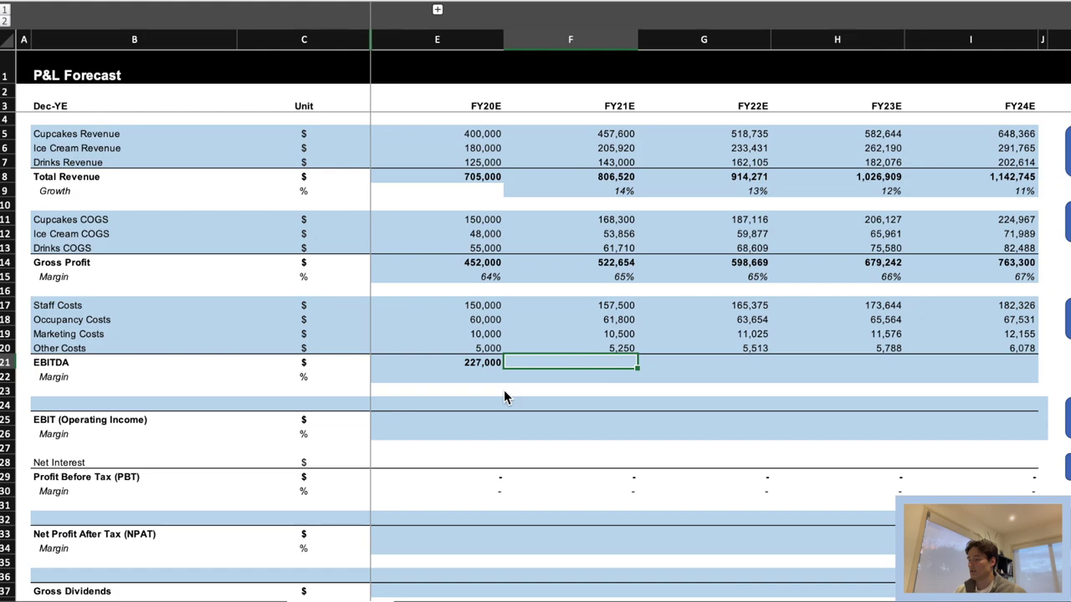
Enter =E14-SUM(E17:E20) in all of E21:I21 for FY20E–FY24E EBITDA and check the references in the FY21E formula.
key(shift+Right)
key(shift+Right)
key(shift+Right)
key(shift+Left)
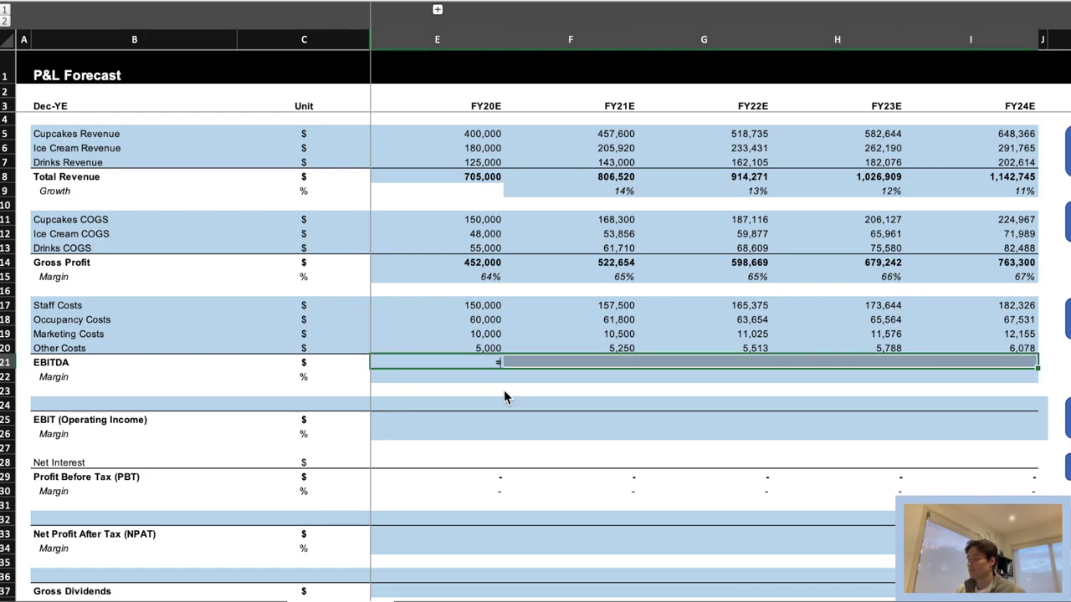
text(=)
key(Up)
key(Up)
key(Up)
key(Up)
key(Up)
key(Up)
key(Up)
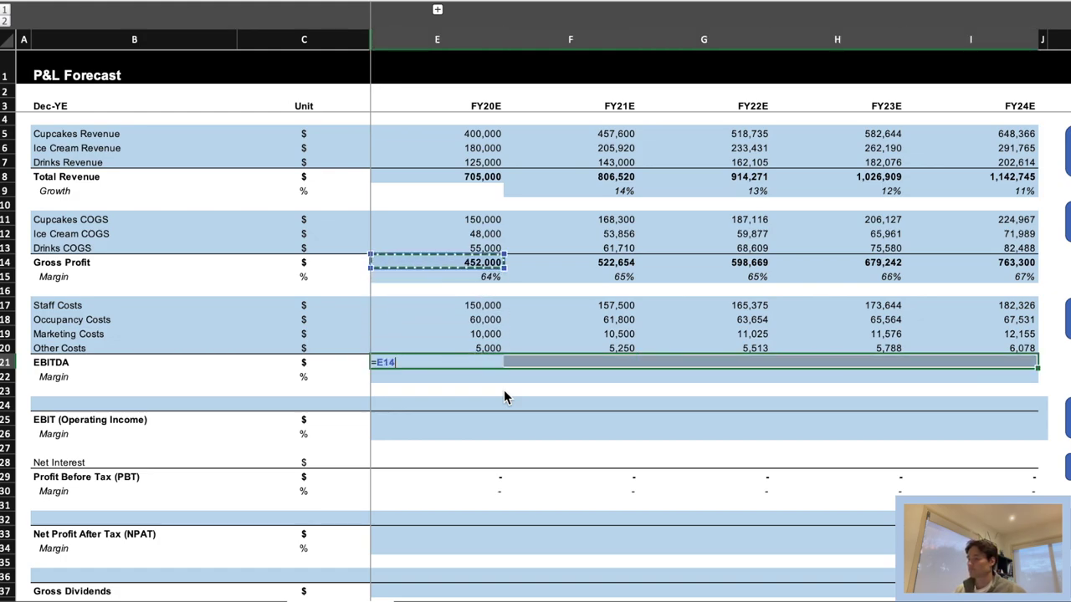
text(-)
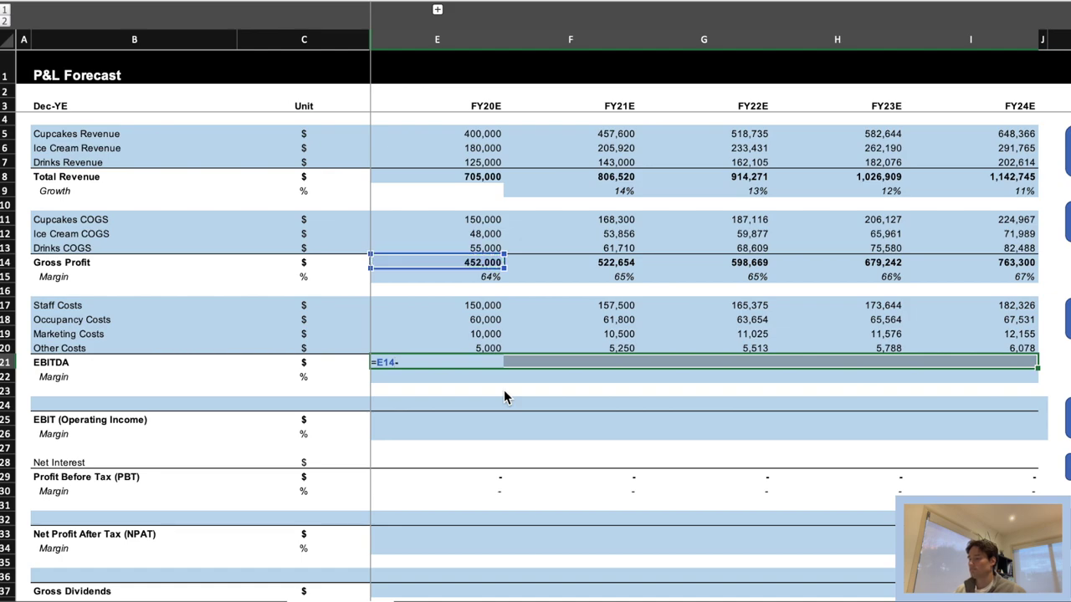
text(sum()
key(Up)
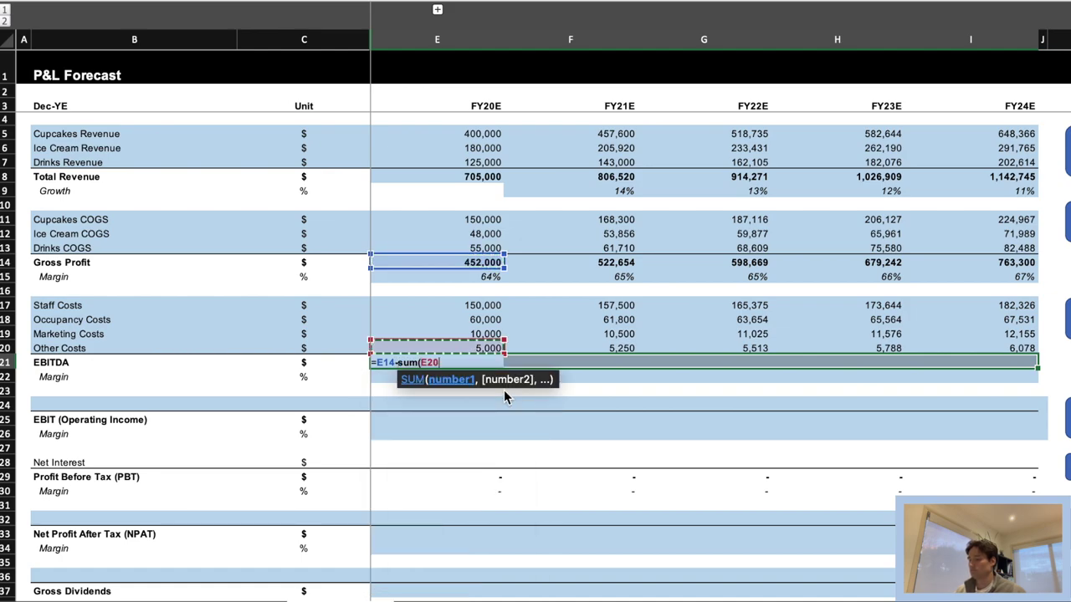
key(shift+Up)
key(shift+Up)
key(shift+Up)
text())
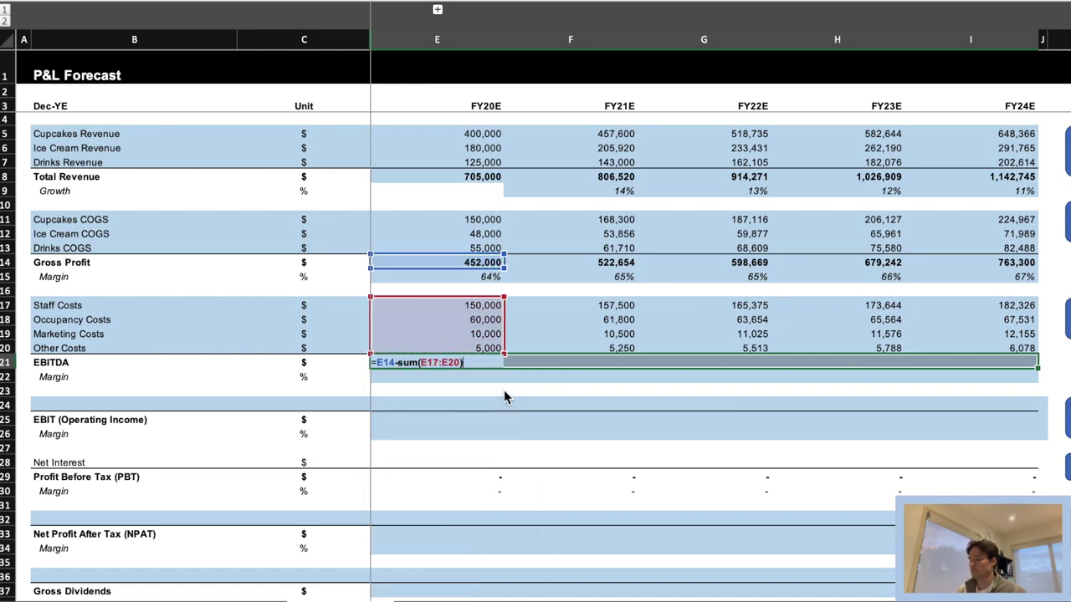
key(ctrl+Return)
key(Right)
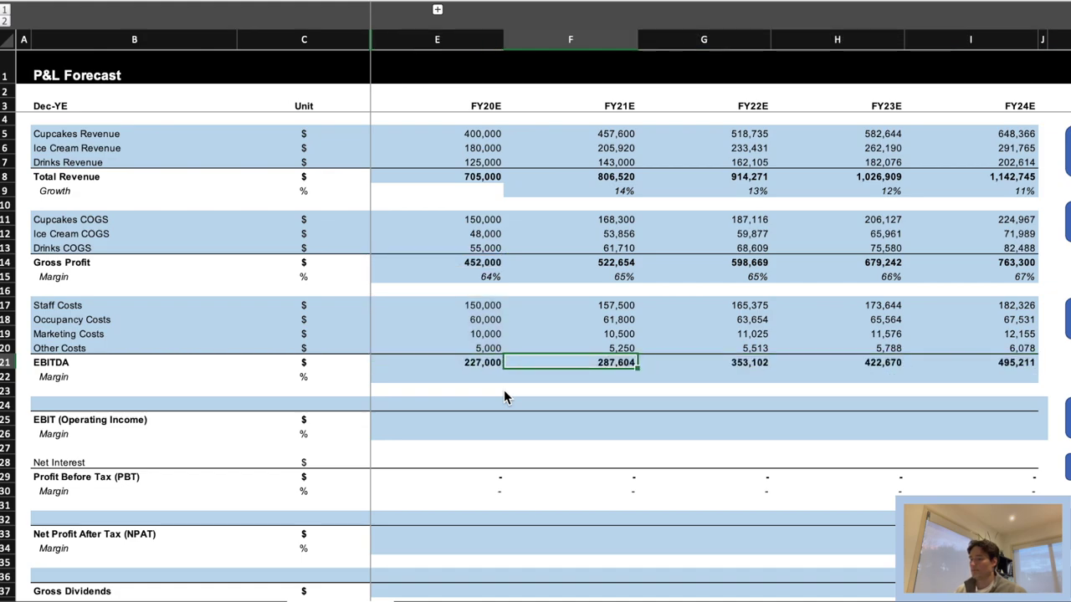
key(Left)
key(Right)
key(F2)
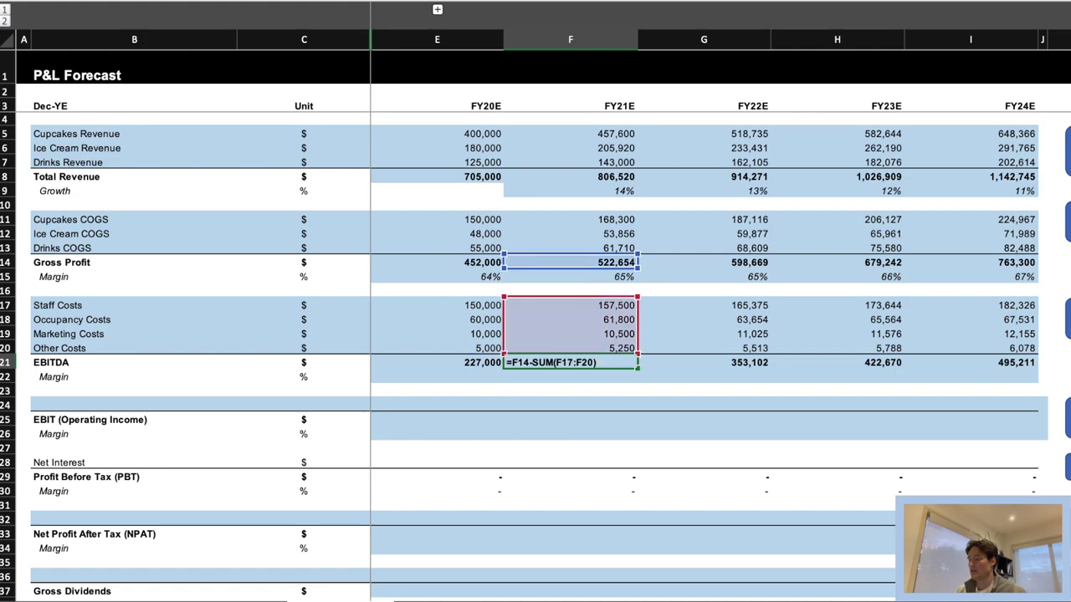
key(Escape)
key(Down)
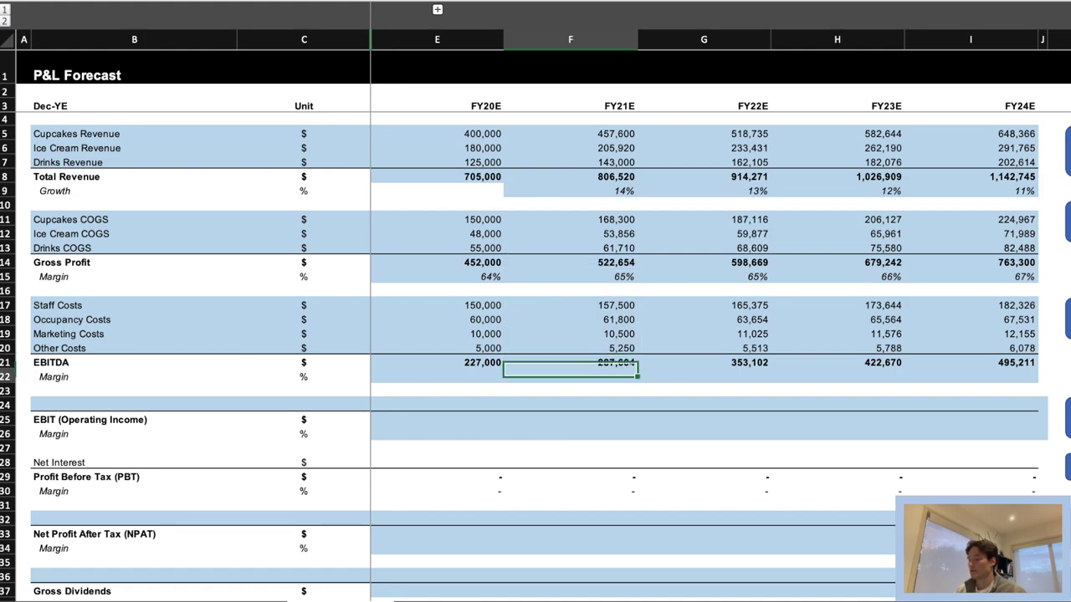
key(Left)
text(=)
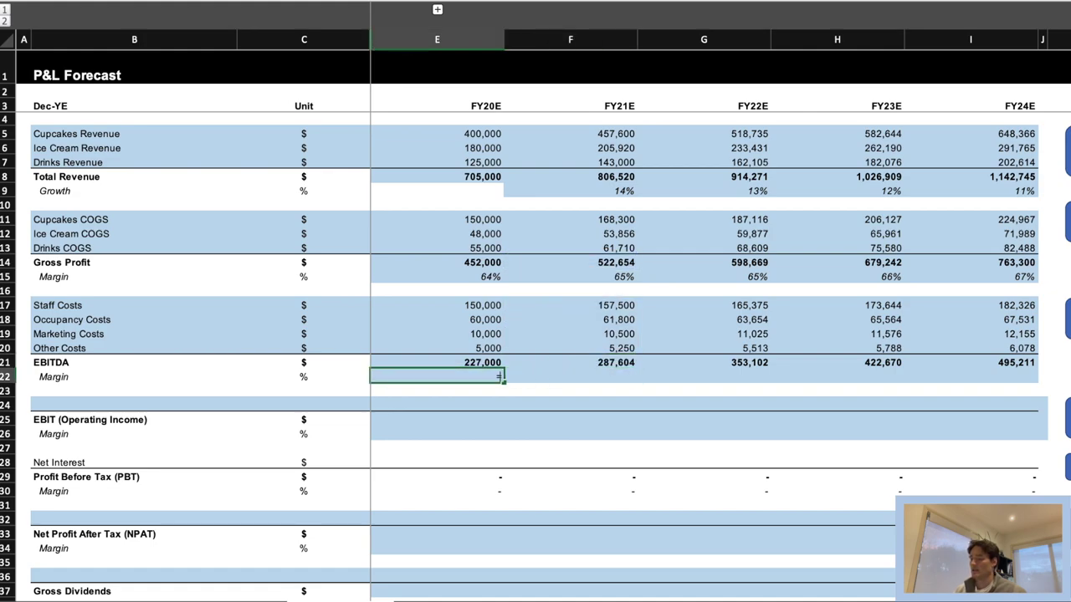
key(Up)
text(/)
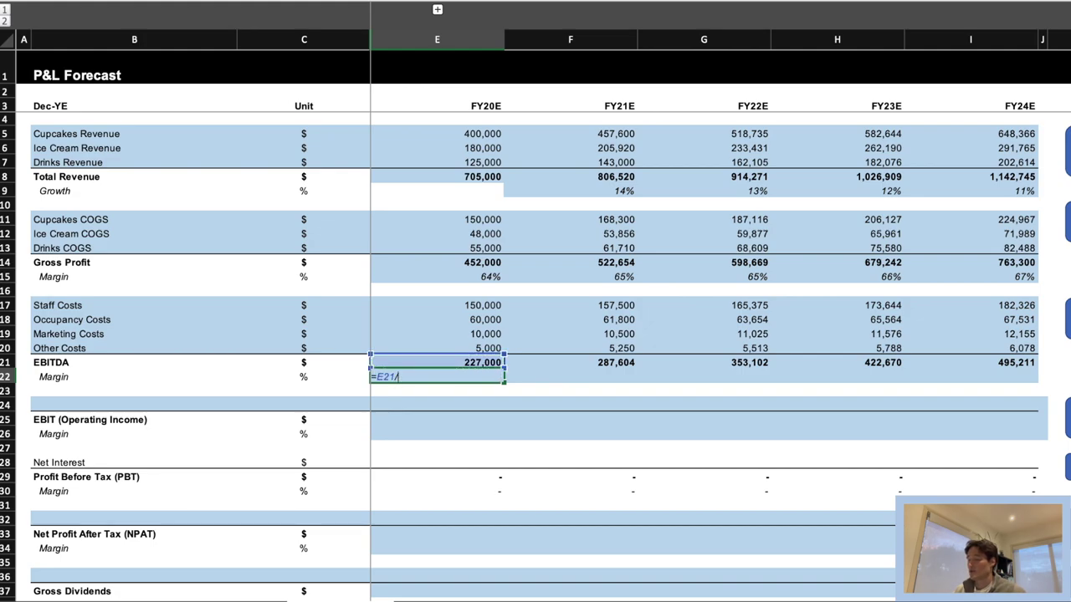
key(Escape)
Fill the EBITDA Margin row E22:I22 for FY20E–FY24E with EBITDA divided by total revenue, =E21/E8.
key(shift+Right)
key(shift+Right)
key(shift+Right)
key(shift+Right)
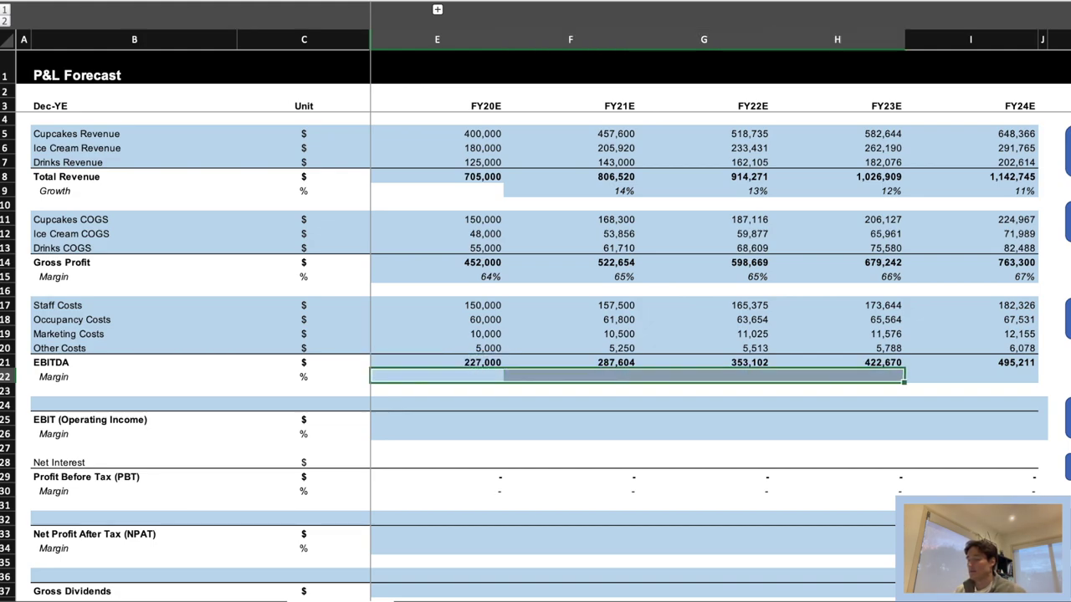
text(=)
key(Up)
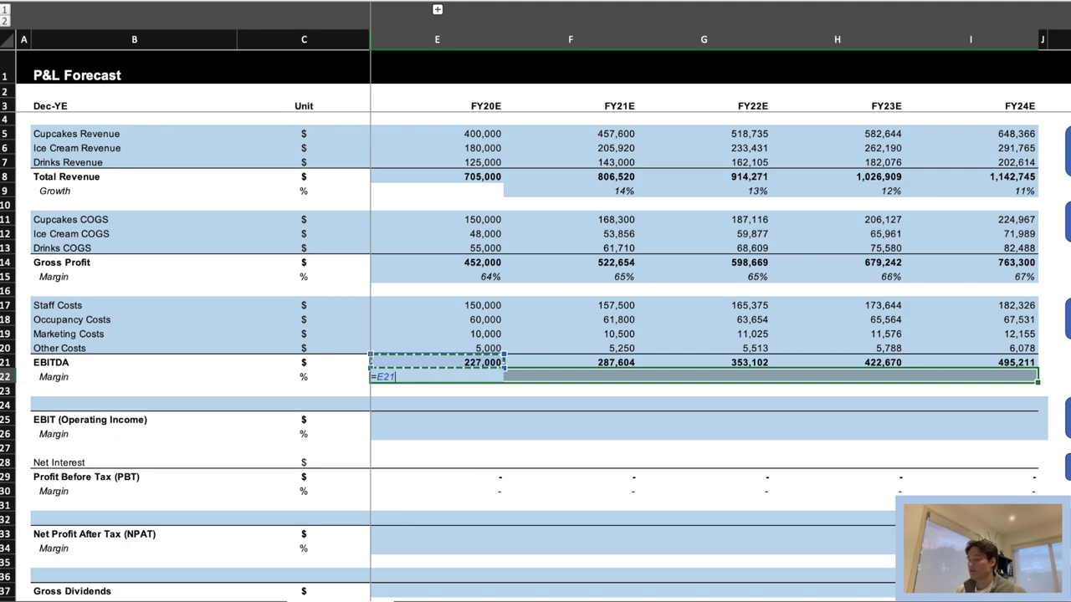
text(/)
key(Up)
key(Up)
key(Up)
key(Up)
key(Up)
key(Up)
key(Up)
key(Up)
key(Up)
key(Up)
key(Up)
key(Up)
key(Up)
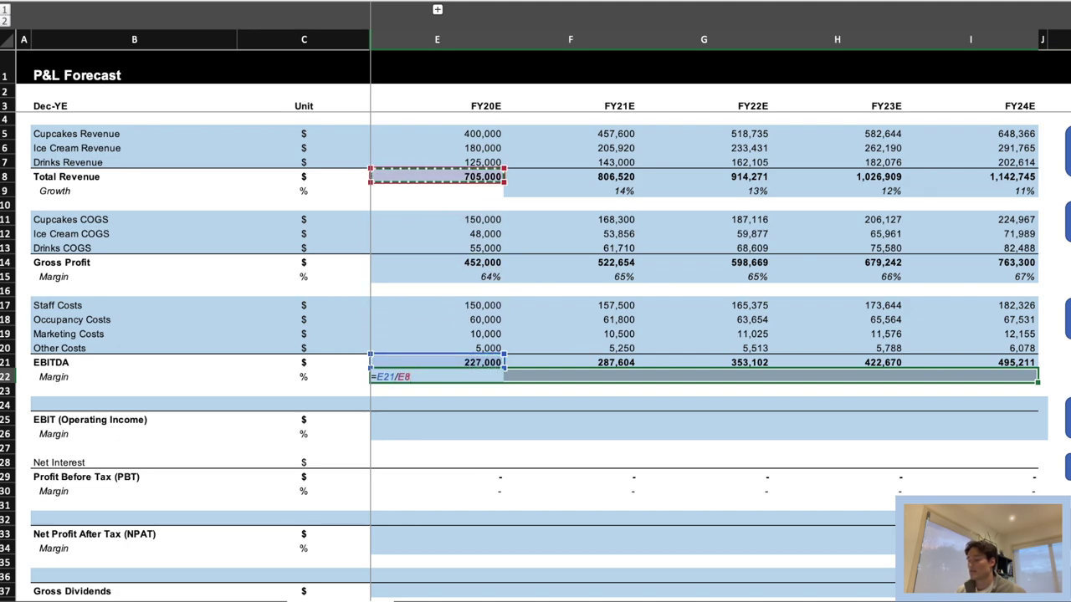
key(ctrl+Return)
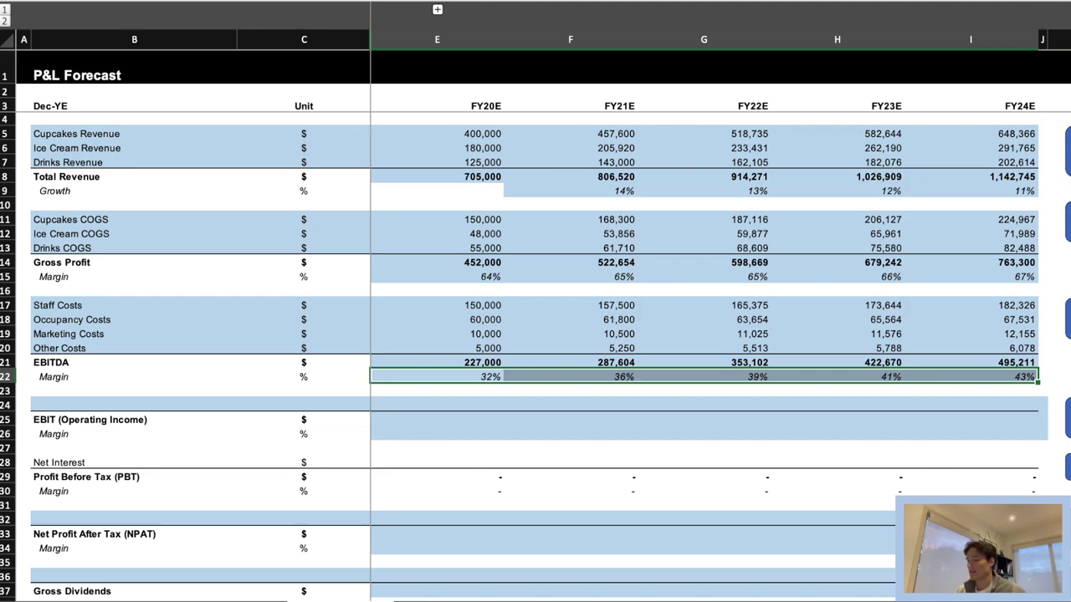
Read the D&A & EBIT instruction note beside the P&L forecast.
key(Down)
key(Down)
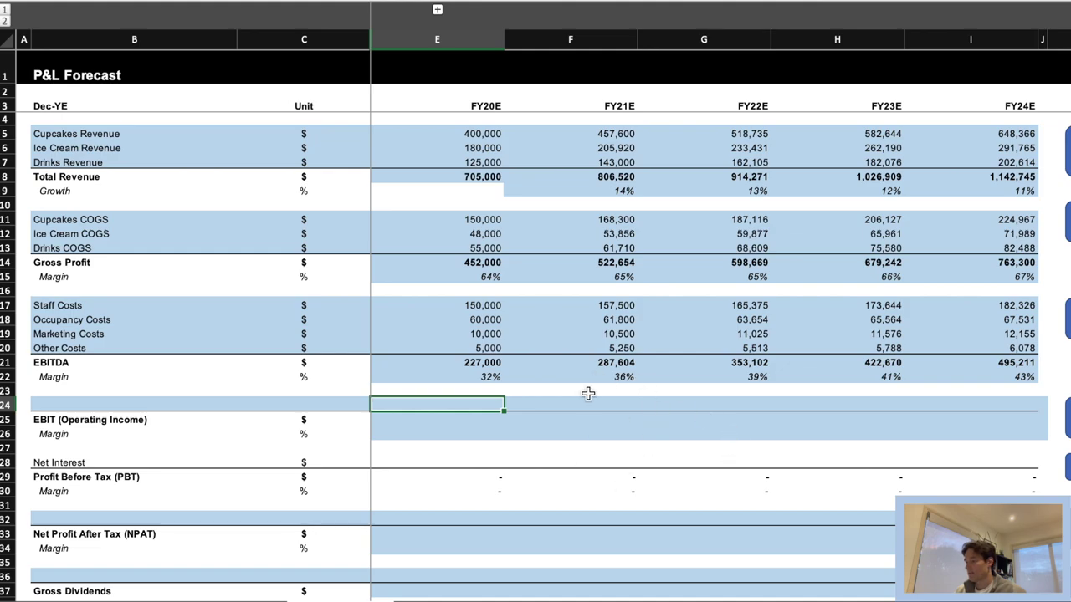
scroll(588, 393, right, 4)
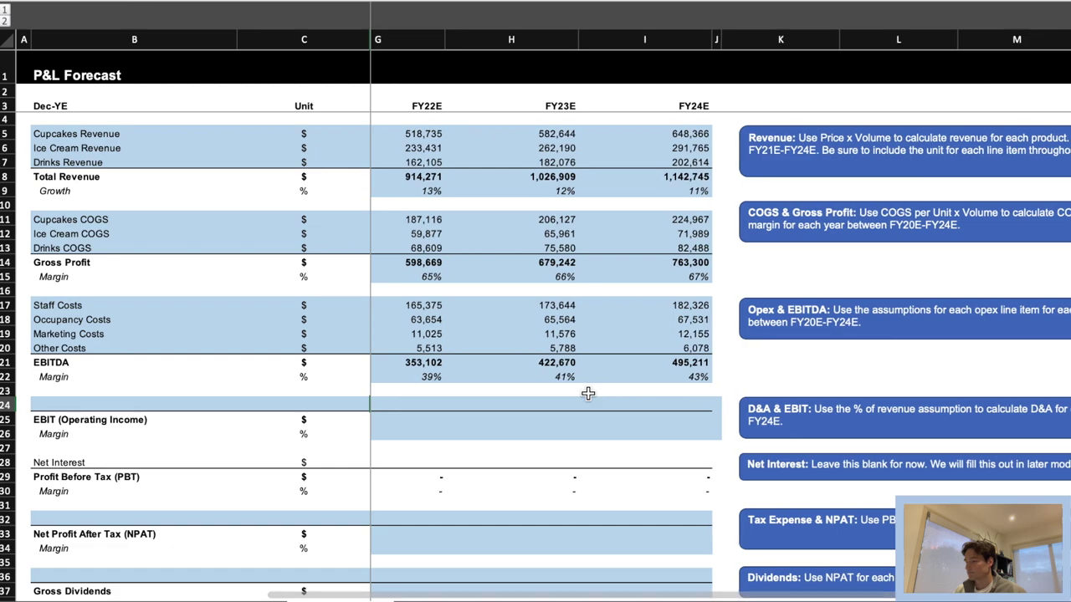
scroll(588, 394, right, 1)
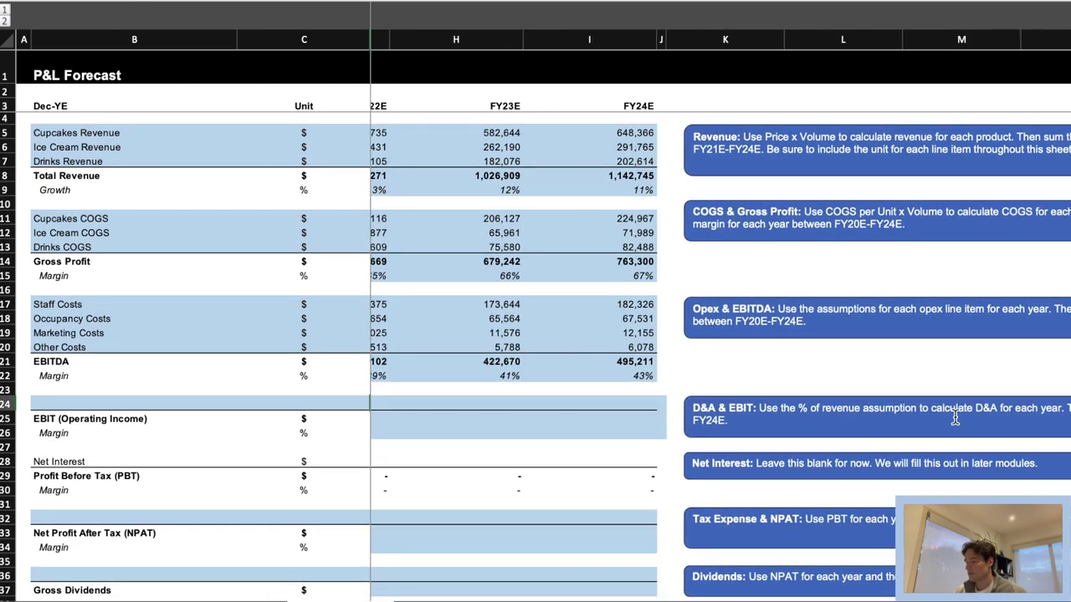
scroll(874, 429, right, 5)
scroll(939, 418, right, 1)
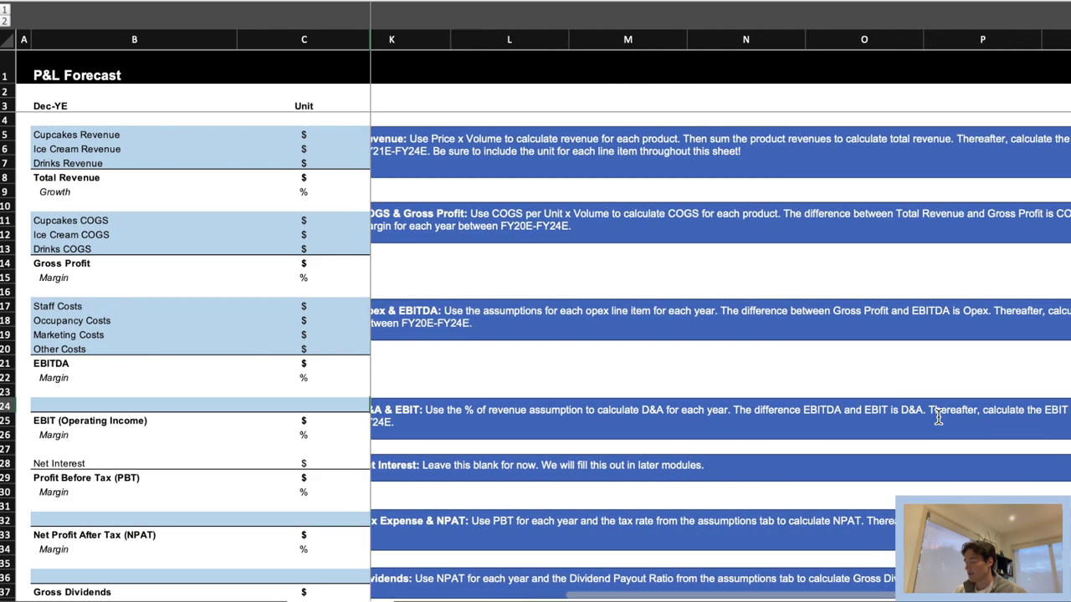
scroll(938, 418, left, 6)
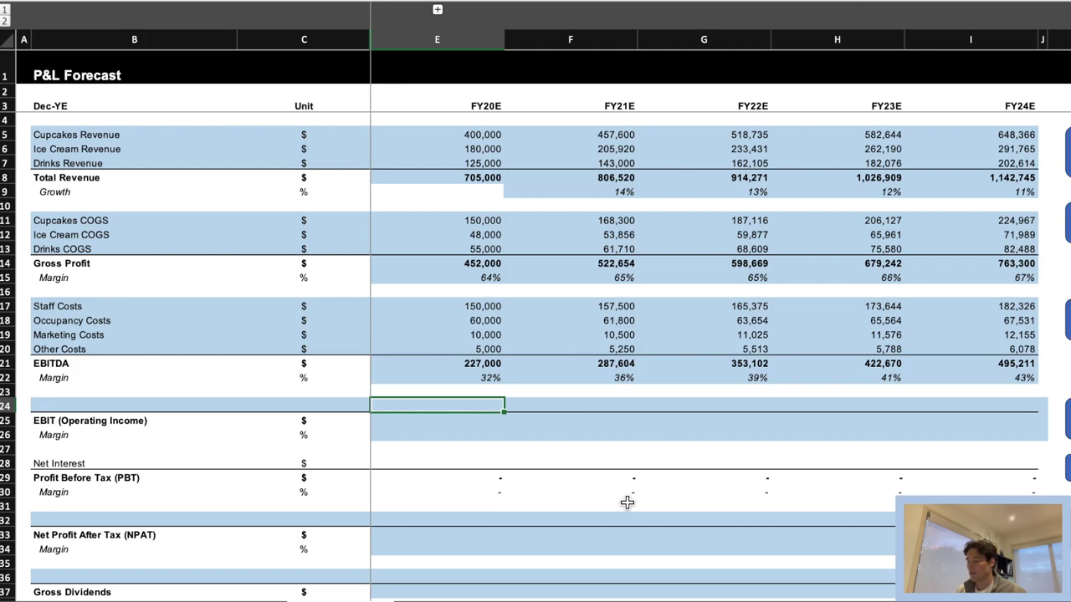
Check the D&A naming in Forecast Assumptions, label P&L row 24 D&A with unit $, and select its forecast cells E24:I24.
key(Left)
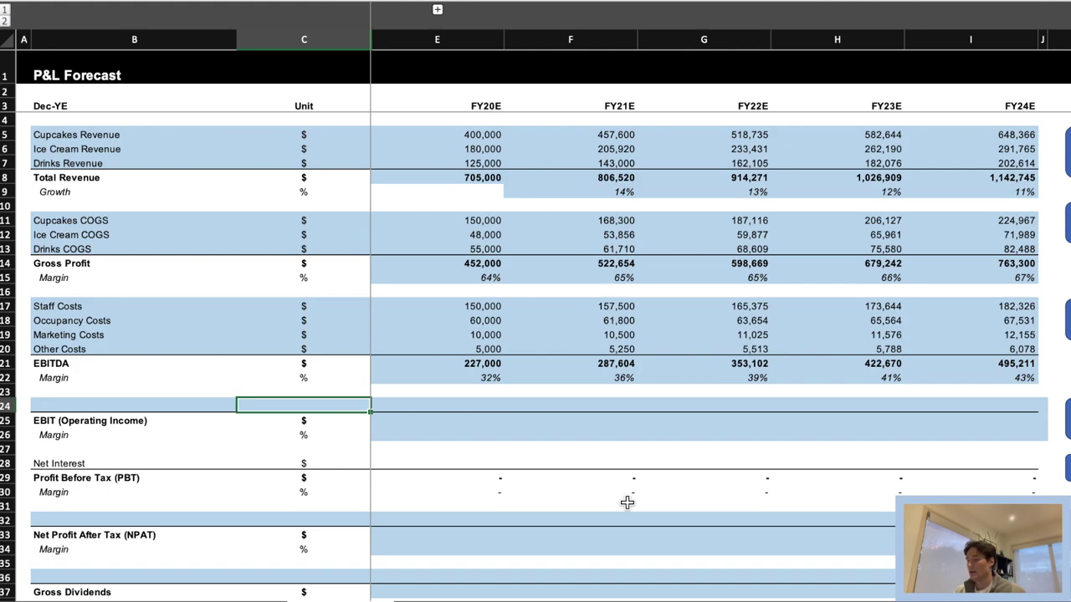
key(Left)
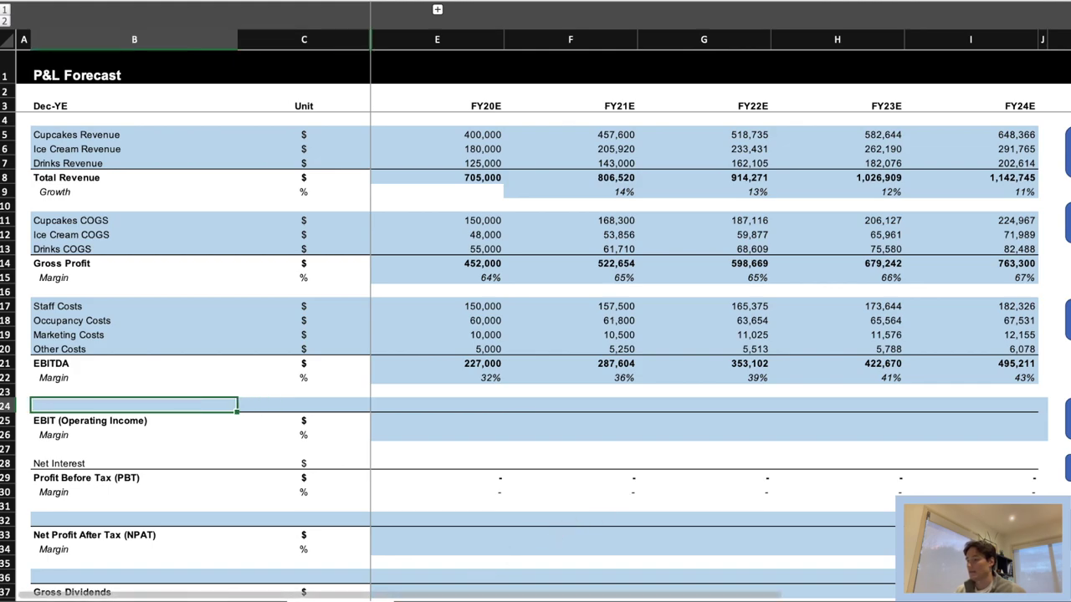
key(ctrl+Page_Up)
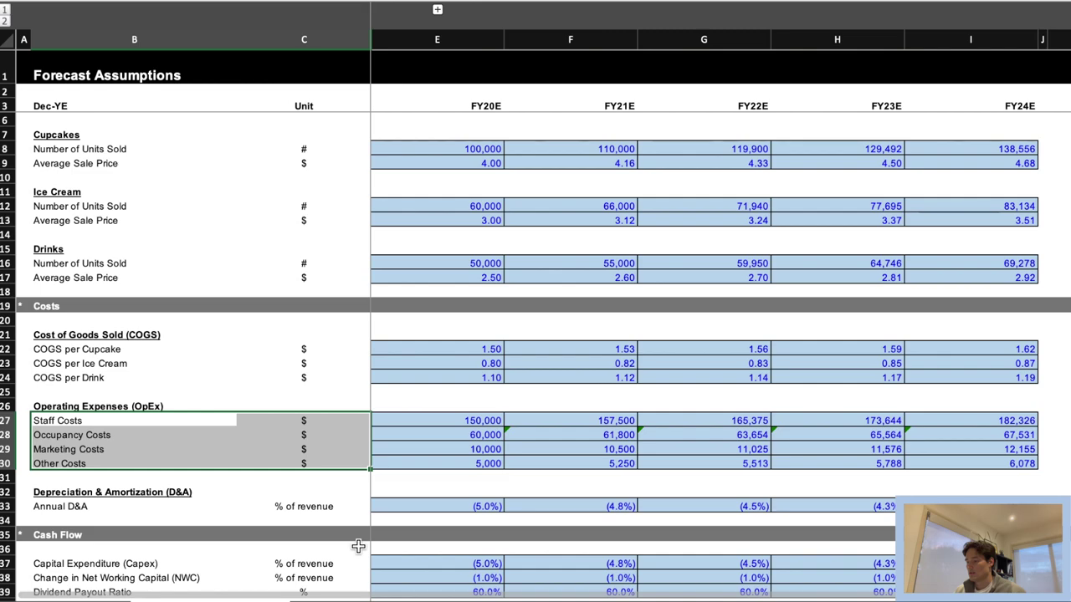
key(ctrl+Page_Down)
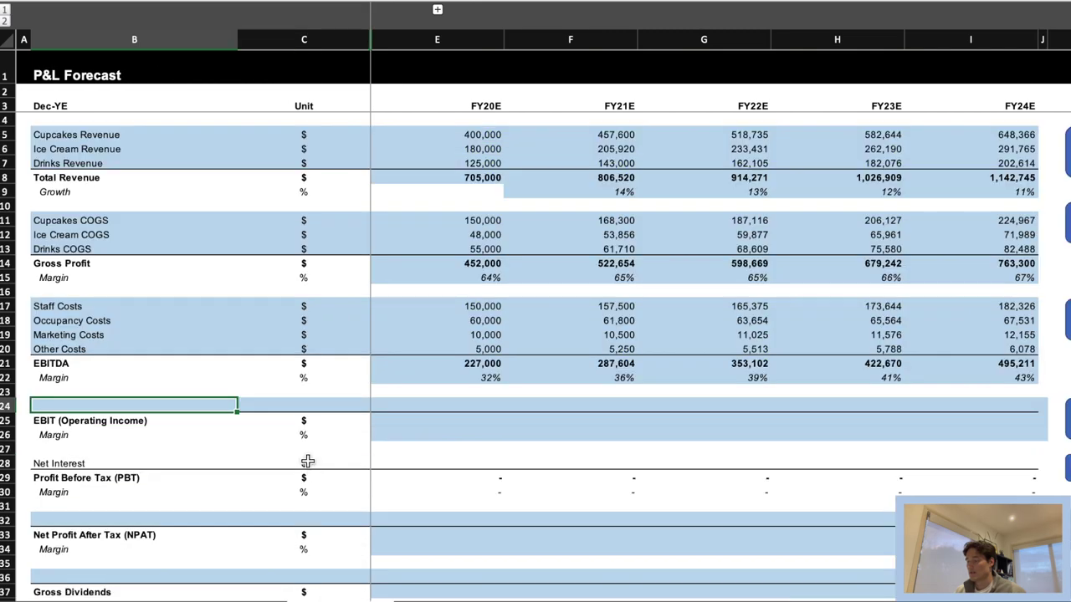
text(D&A)
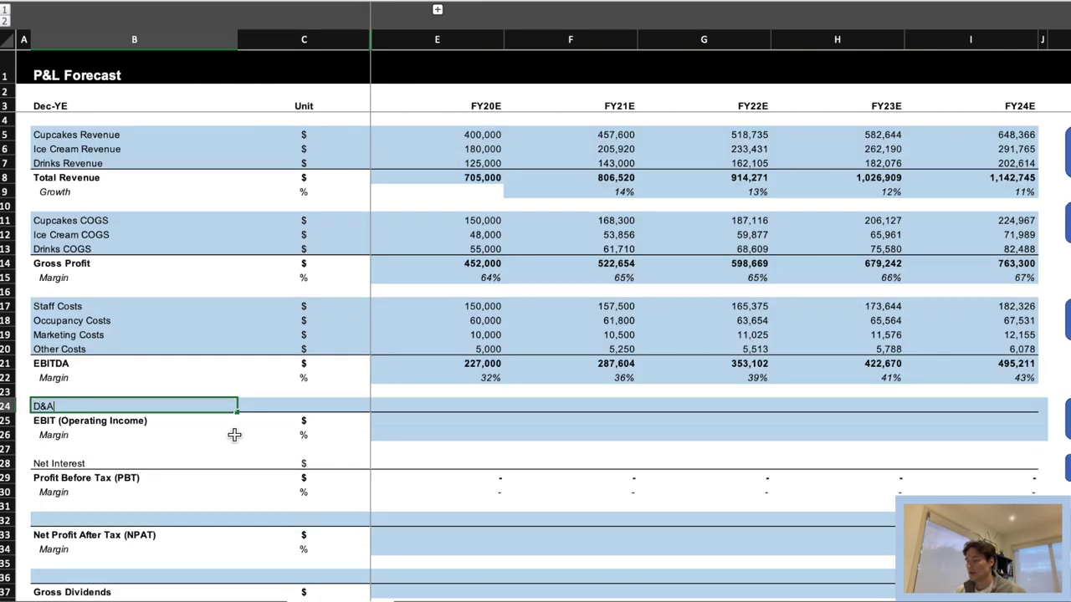
key(Tab)
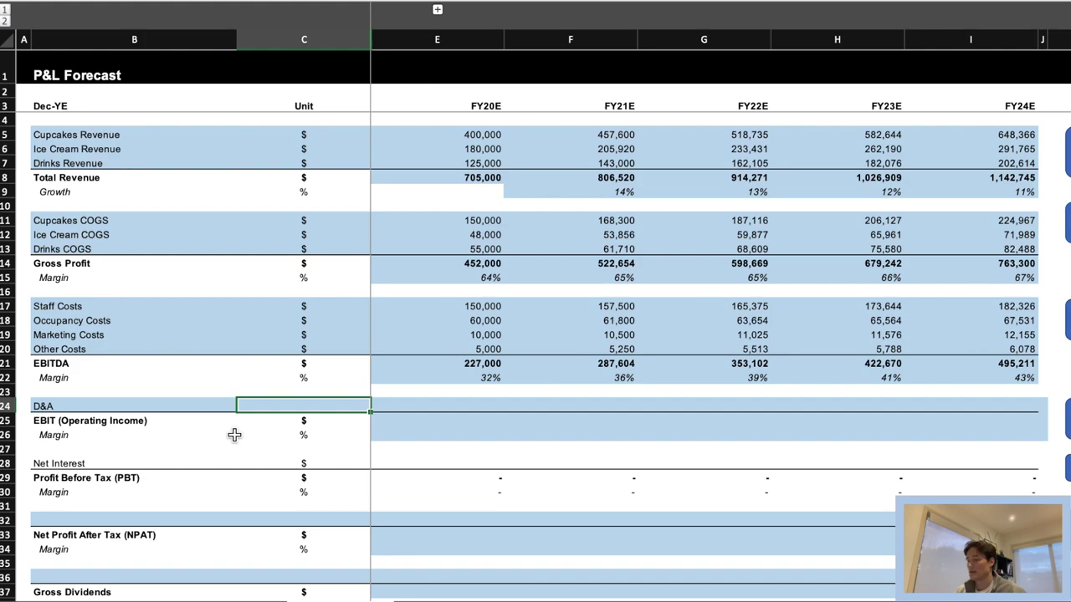
text($)
key(Tab)
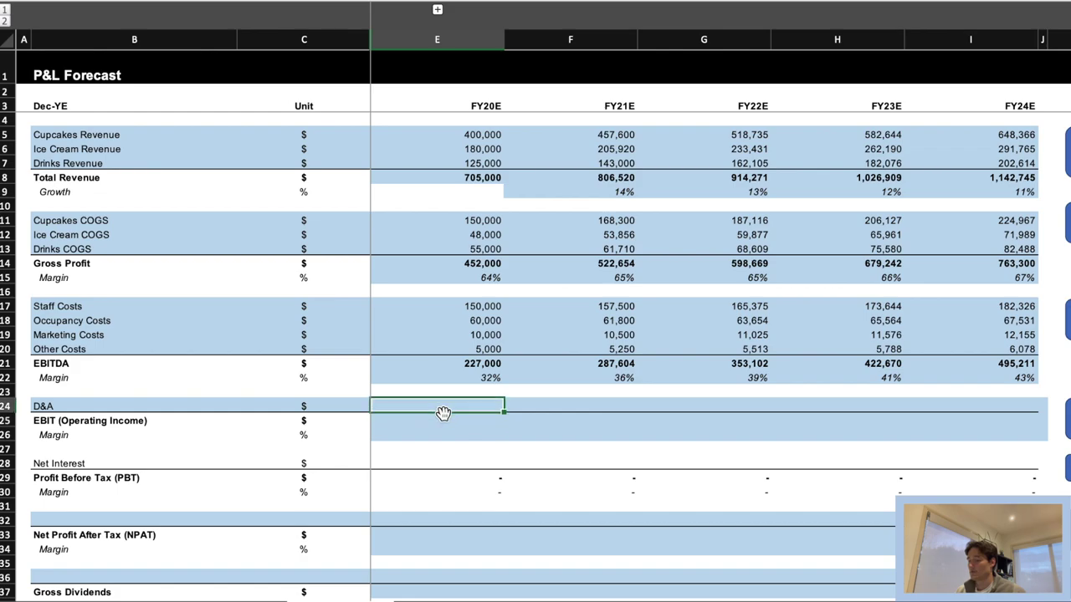
key(shift+Right)
key(shift+Right)
key(shift+Right)
key(shift+Right)
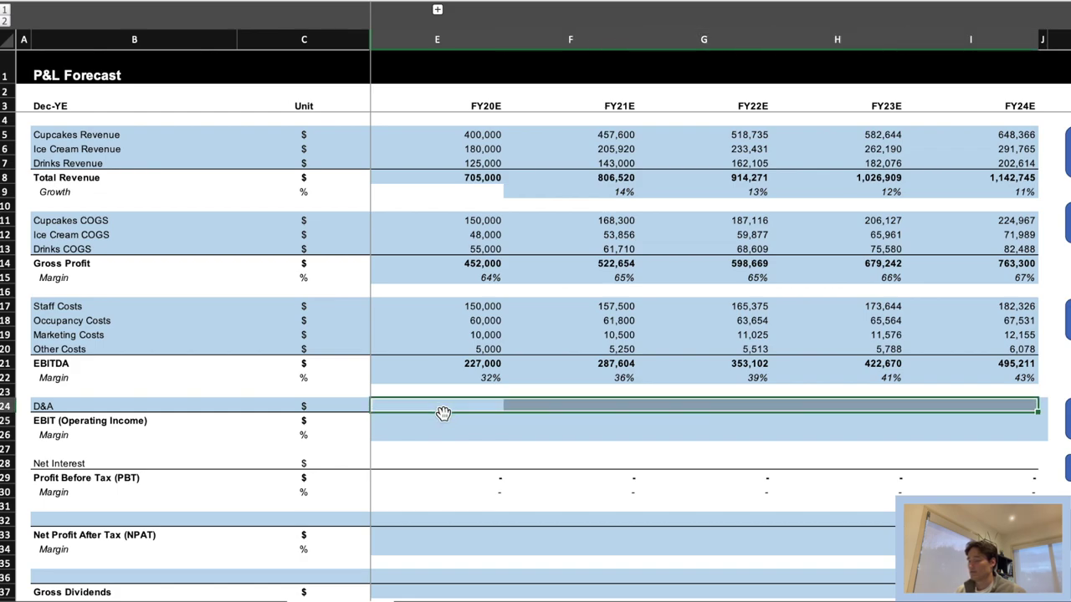
text(=)
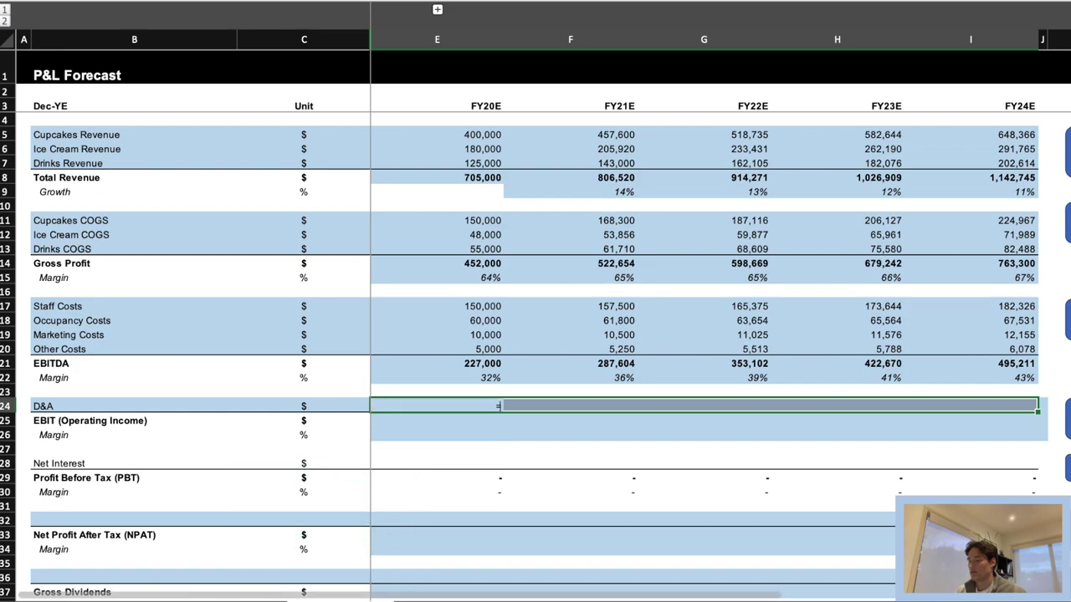
key(ctrl+Page_Up)
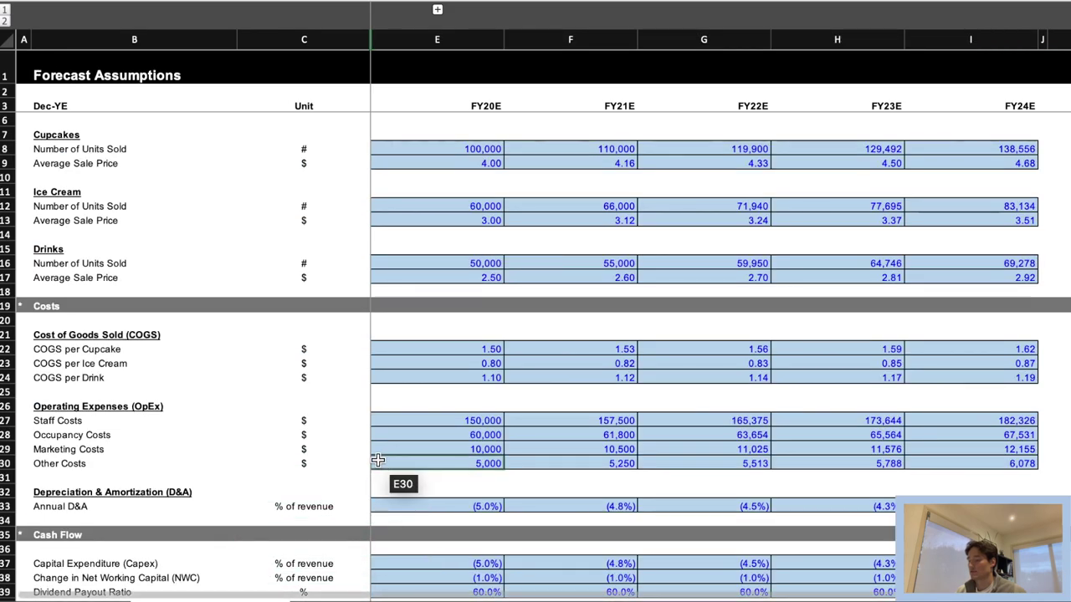
click(437, 507)
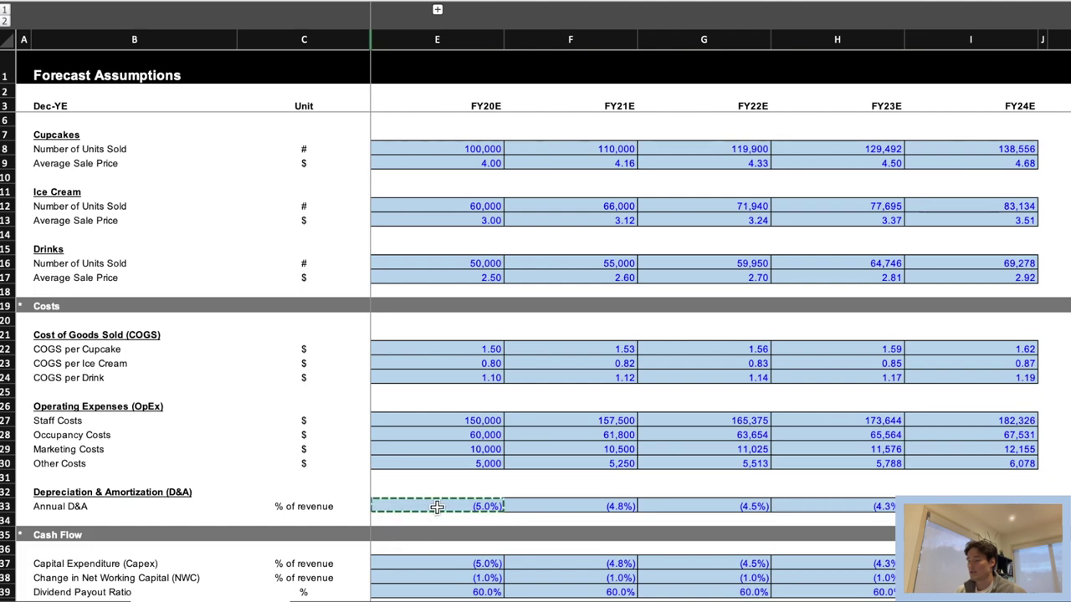
text(*)
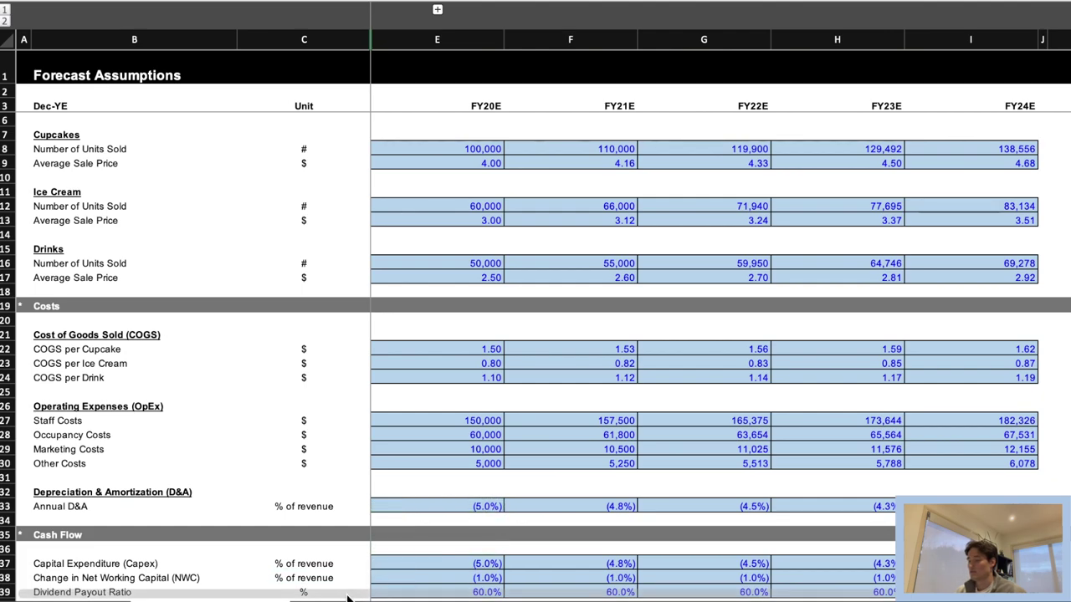
click(347, 597)
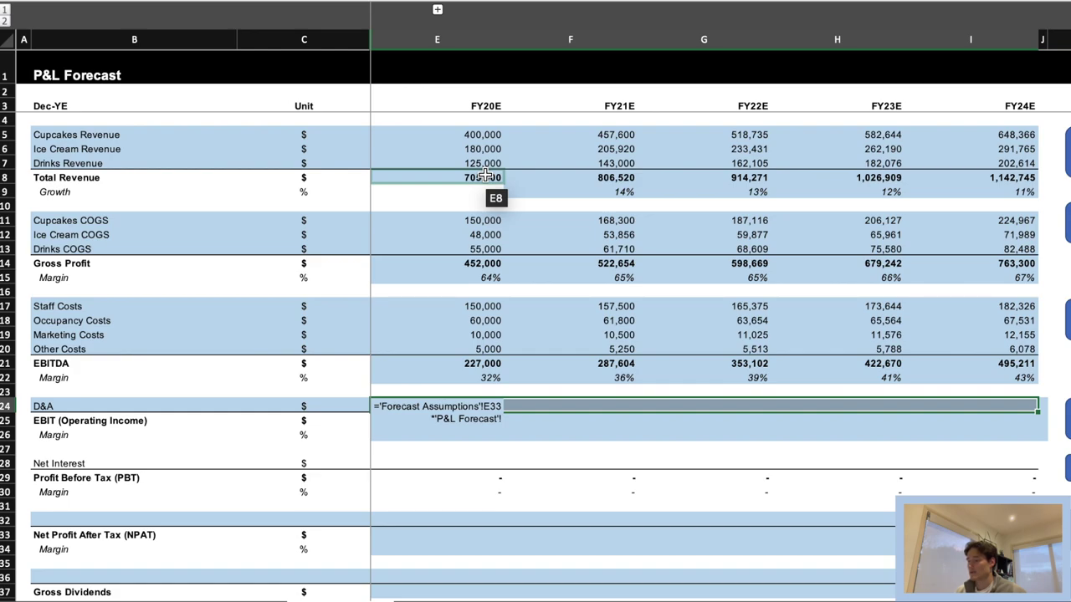
key(Escape)
Fill D&A in E24:I24 with total revenue E8 multiplied by the Annual D&A percentage, Forecast Assumptions E33, giving positive amounts.
text(=)
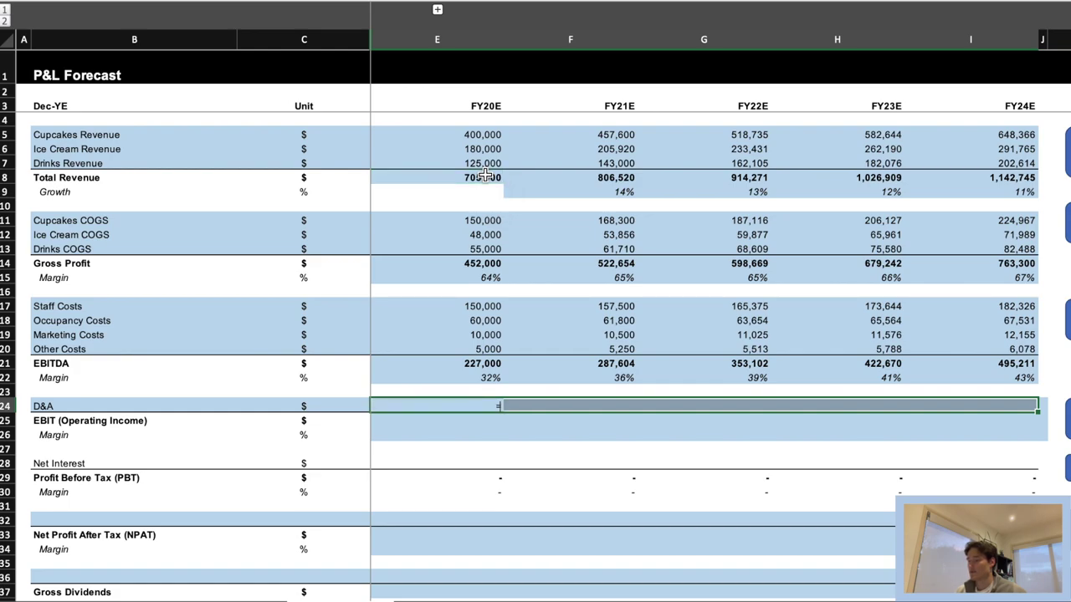
click(485, 176)
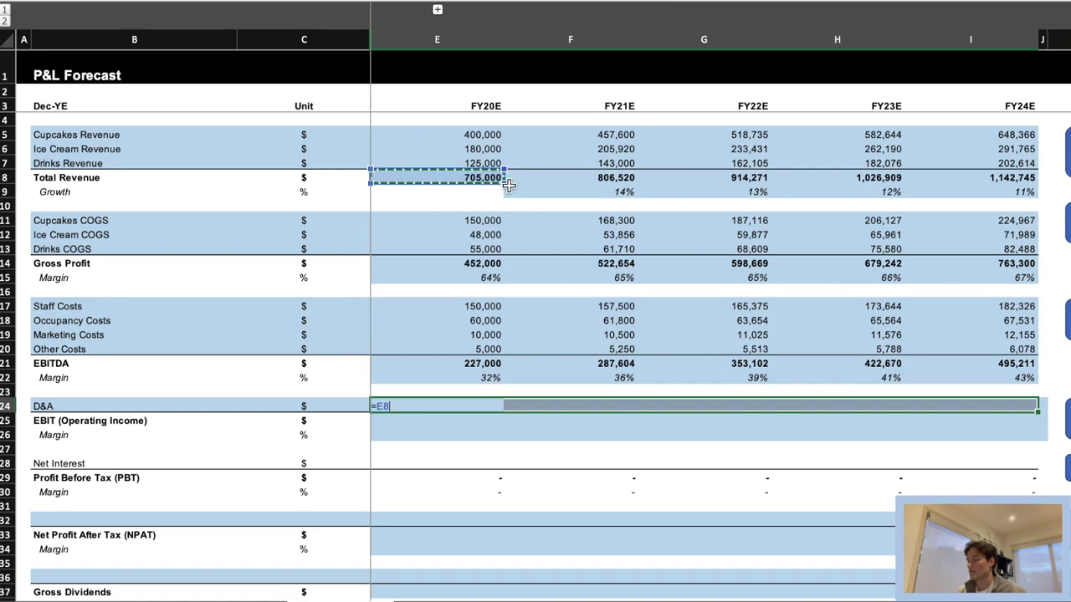
text(*)
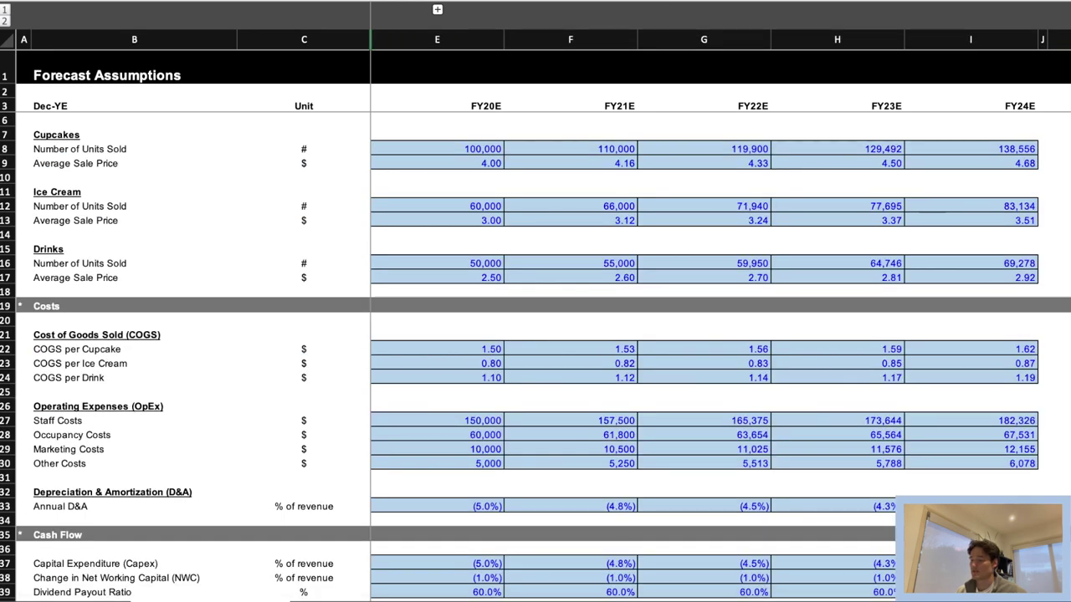
click(335, 600)
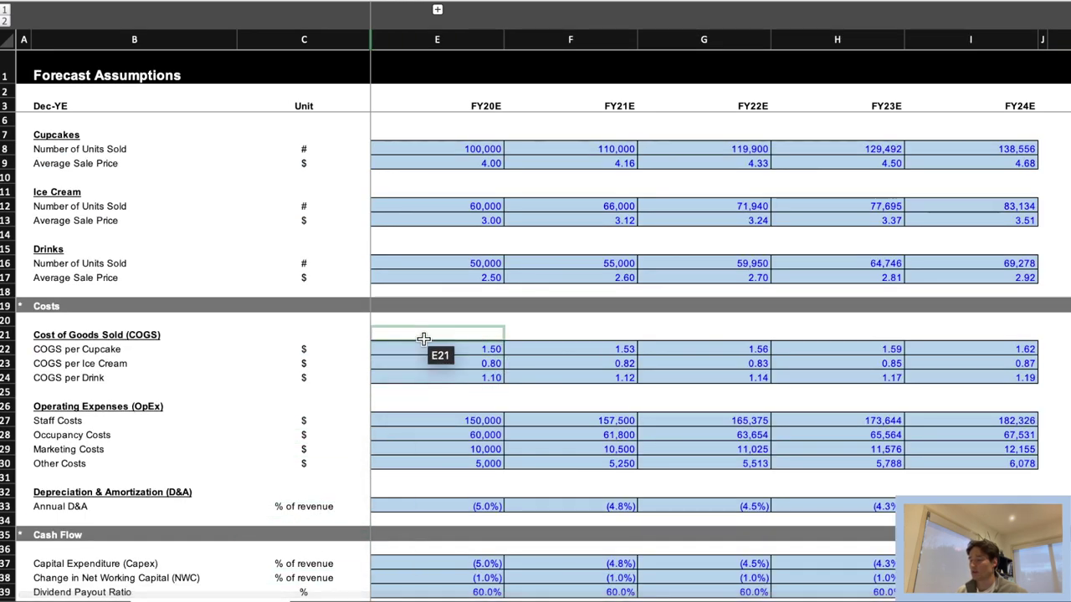
click(473, 507)
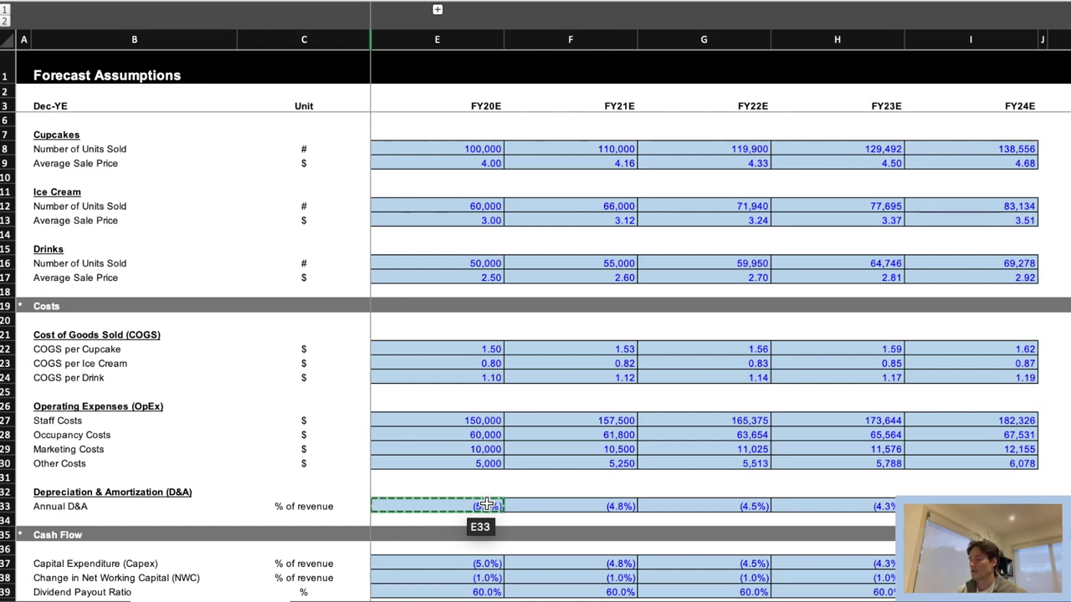
key(Return)
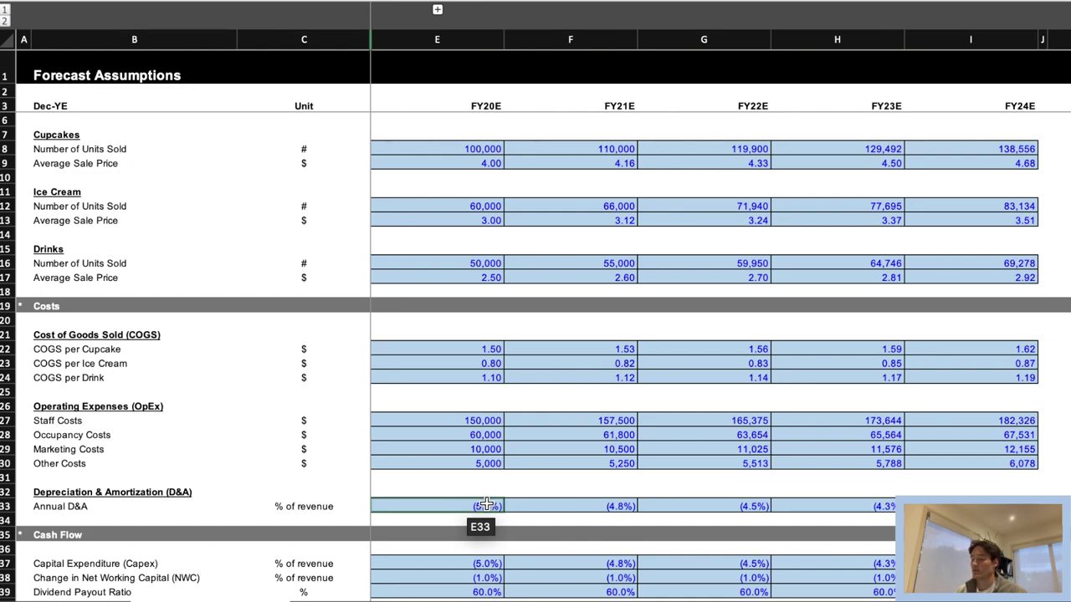
key(ctrl+Return)
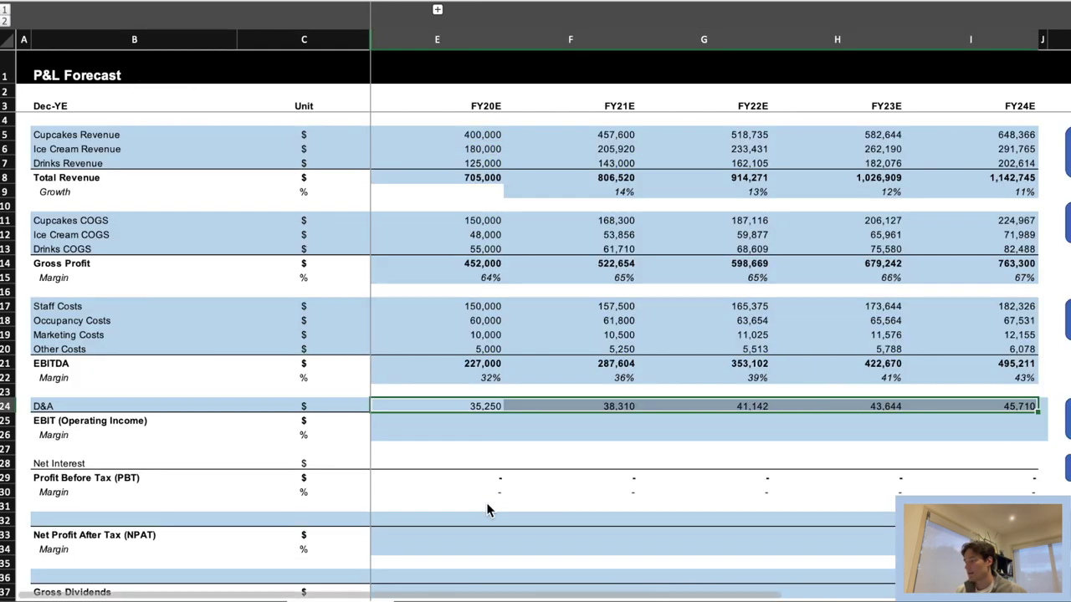
Review the D&A cells across row 24 for each year from FY20E to FY24E.
key(Right)
key(Left)
key(Right)
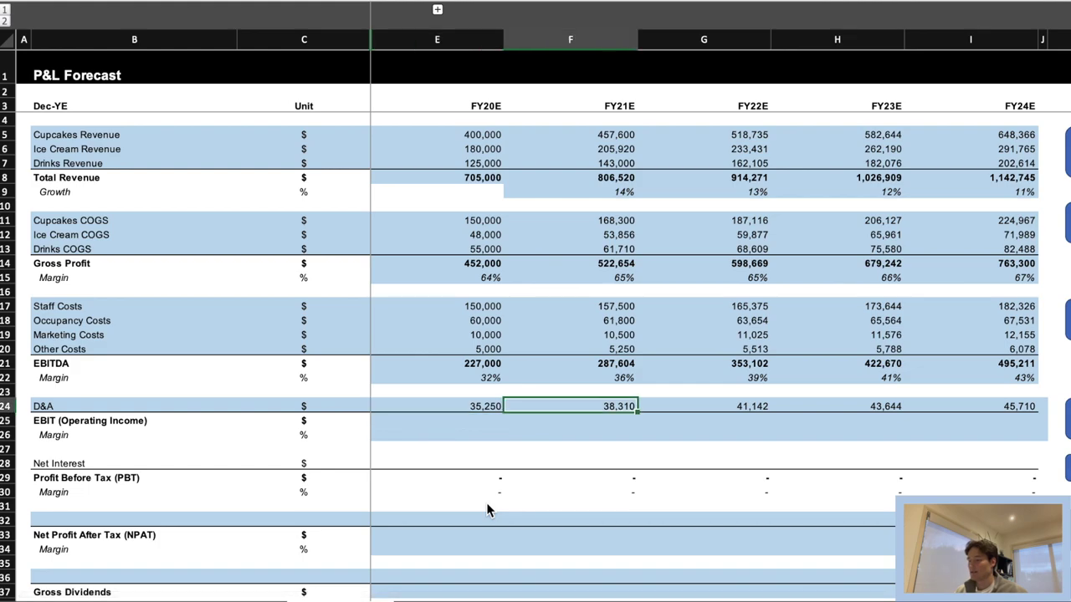
key(Right)
key(Right)
key(Right)
key(Left)
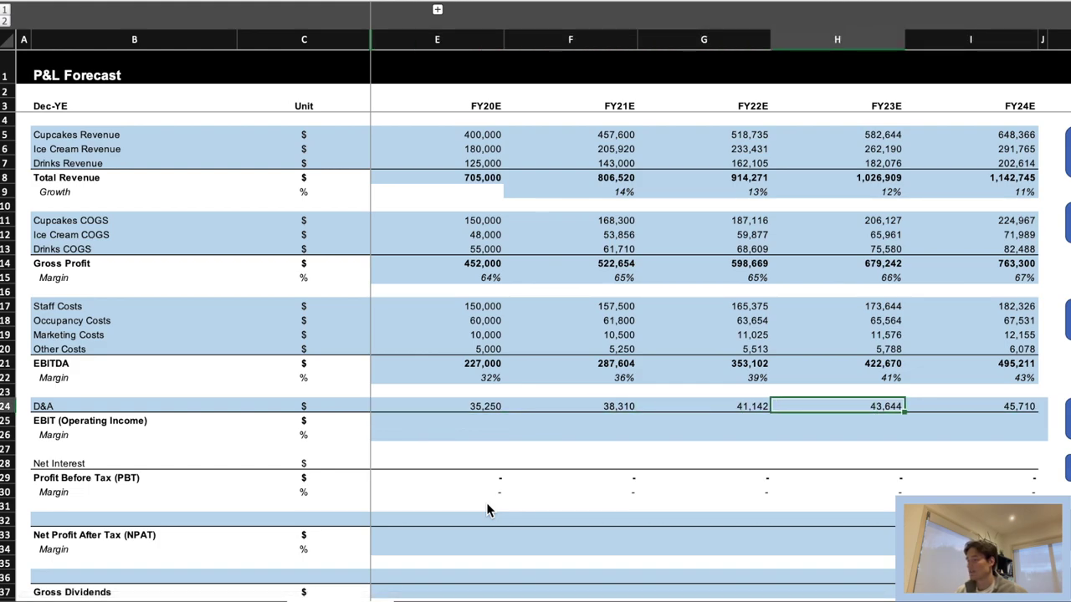
key(Right)
key(Left)
key(Left)
key(Left)
key(Left)
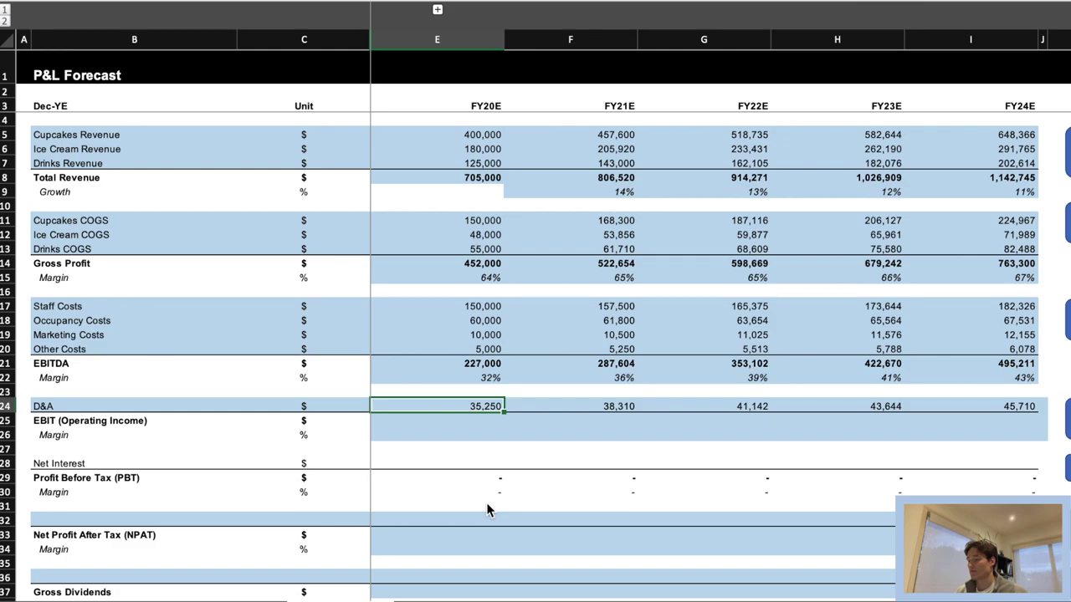
Fill the EBIT row E25:I25 for FY20E–FY24E with EBITDA minus D&A, =E21-E24.
key(Down)
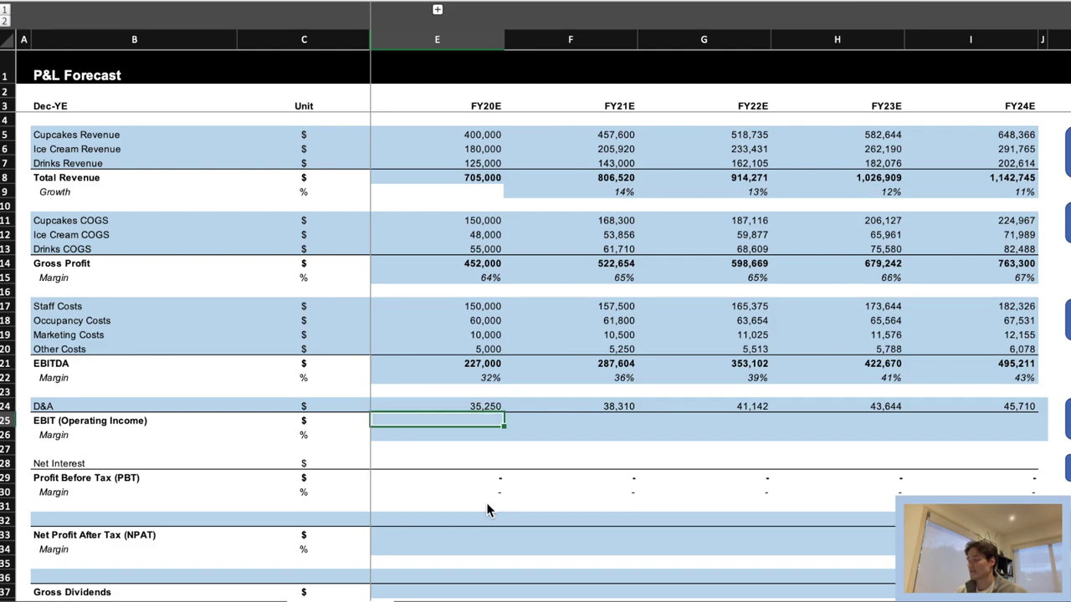
text(=)
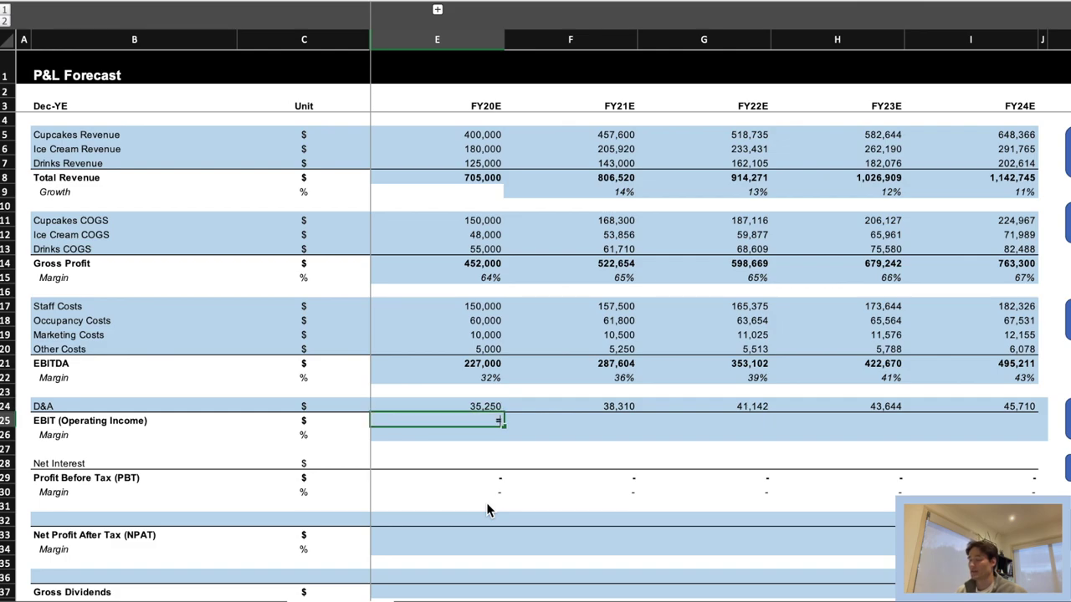
key(Escape)
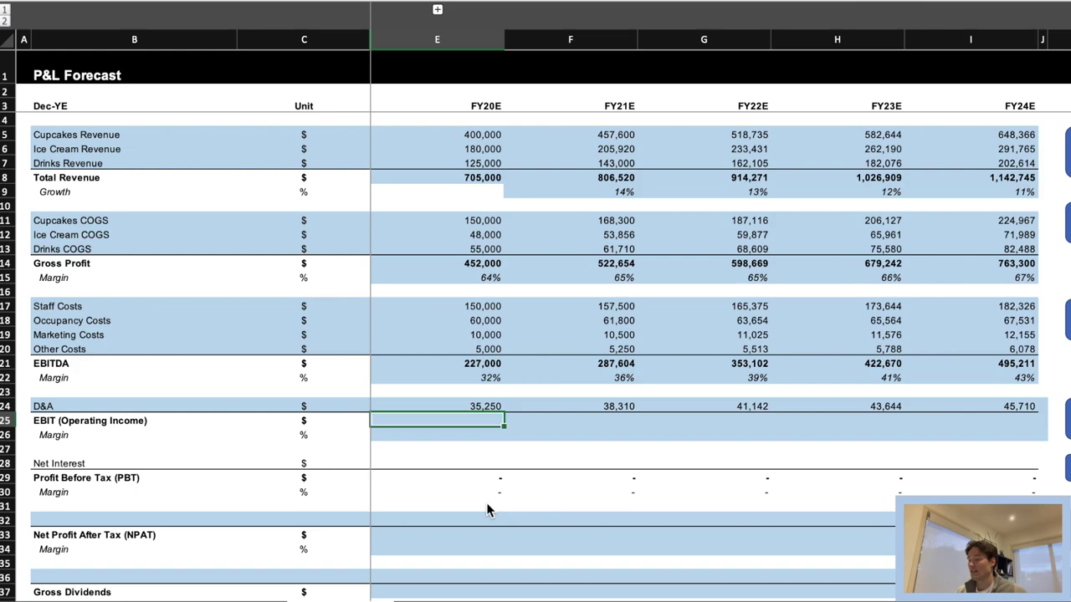
key(shift+Right)
key(shift+Right)
key(shift+Right)
key(shift+Right)
text(=)
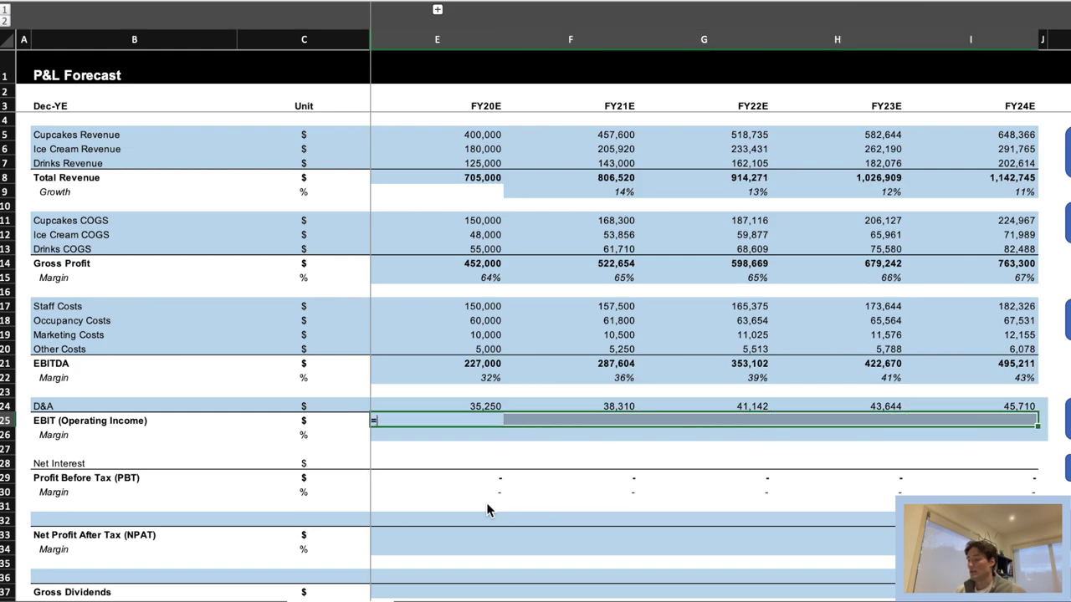
key(Up)
key(Up)
key(Up)
key(Up)
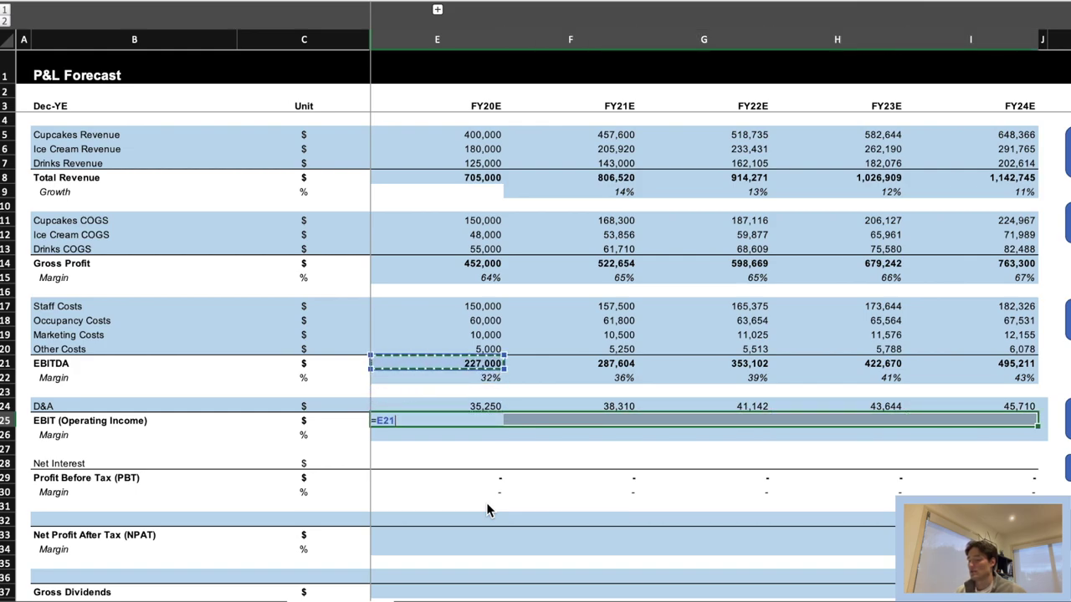
text(-)
key(Up)
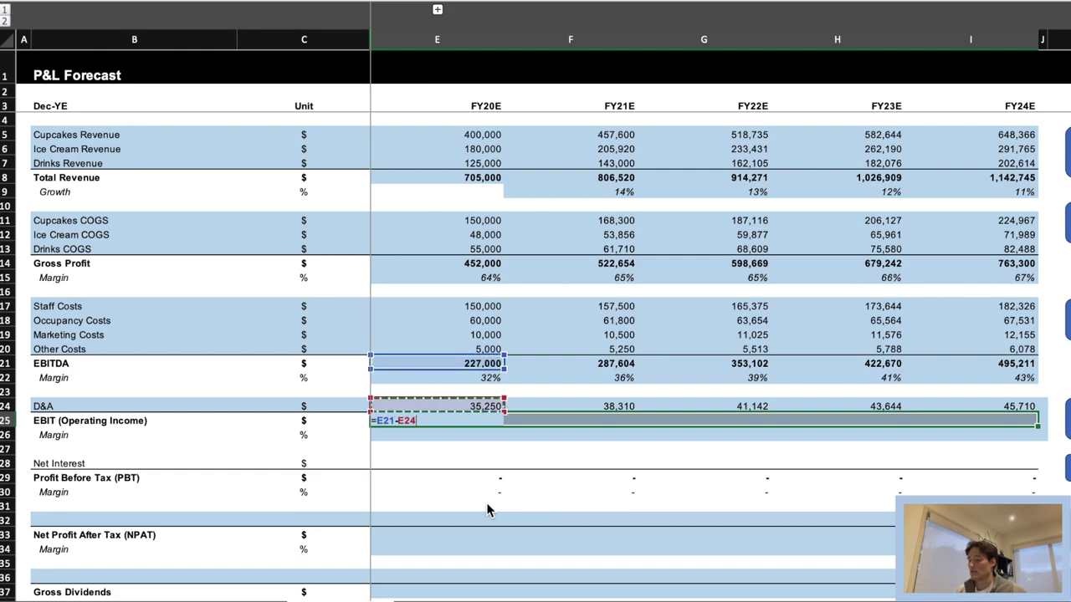
key(ctrl+Return)
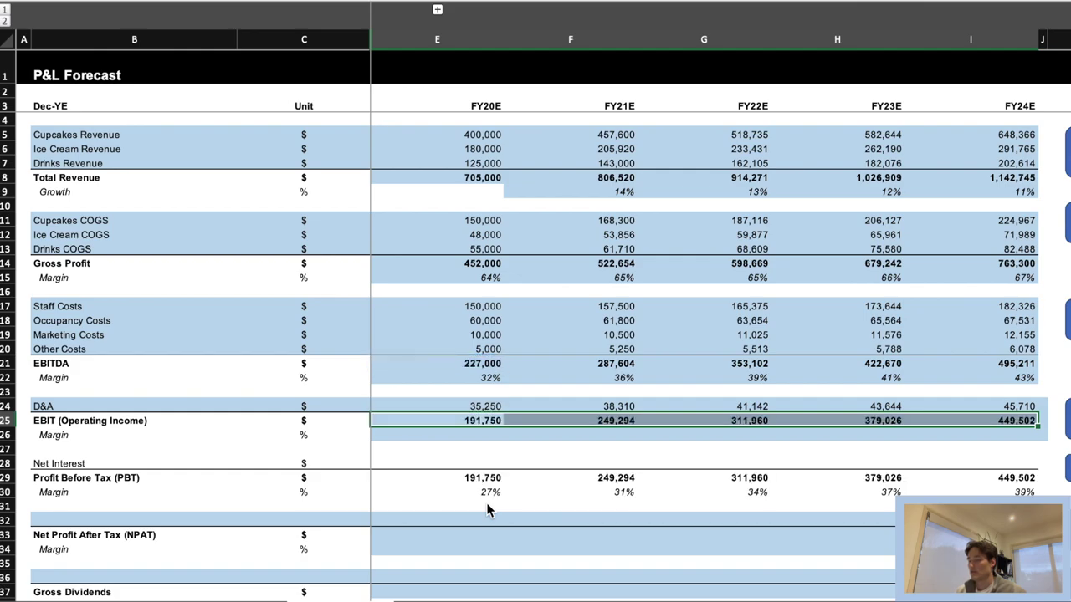
Fill the EBIT margin row E26:I26 for FY20E–FY24E with EBIT divided by total revenue, =E25/E8.
key(Down)
text(=)
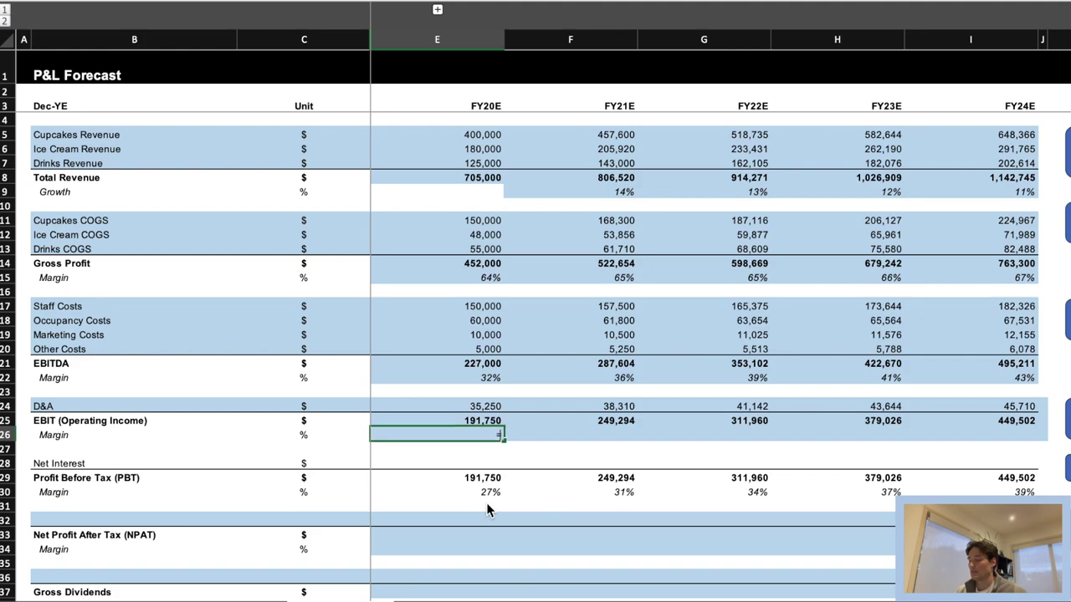
key(Escape)
key(shift+Right)
key(shift+Right)
key(shift+Right)
key(shift+Right)
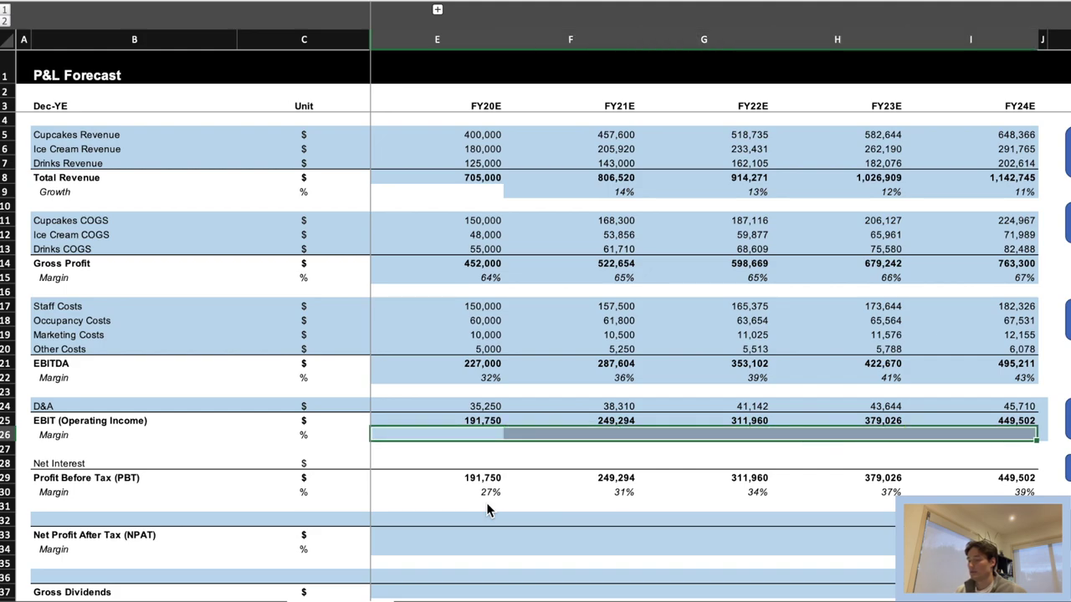
text(=)
key(Up)
text(/)
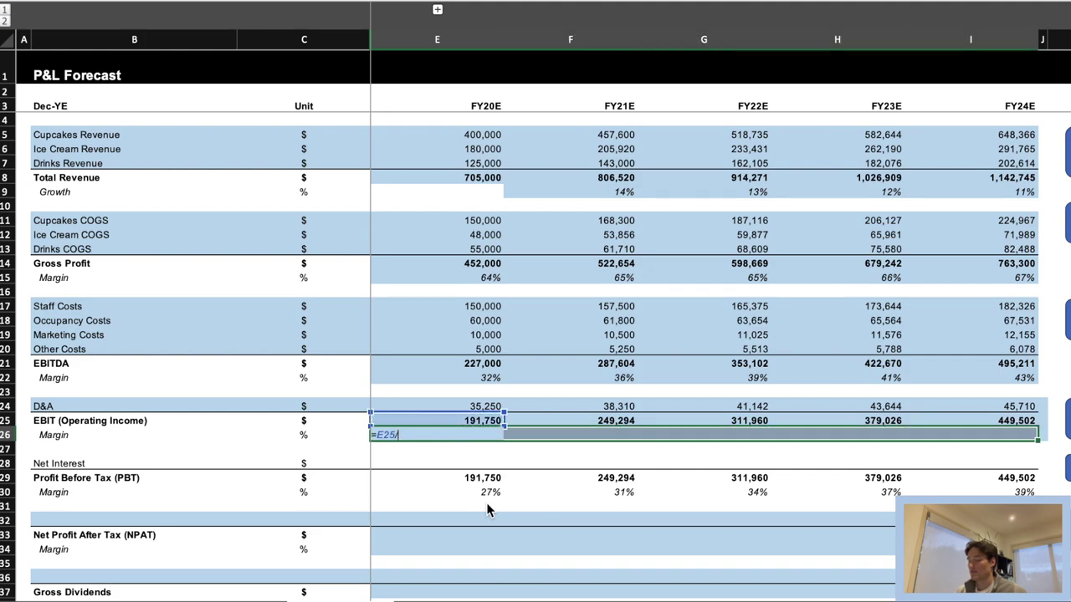
key(Down)
key(Up)
key(Up)
key(Up)
key(Up)
key(Up)
key(Up)
key(Up)
key(Up)
key(Up)
key(Up)
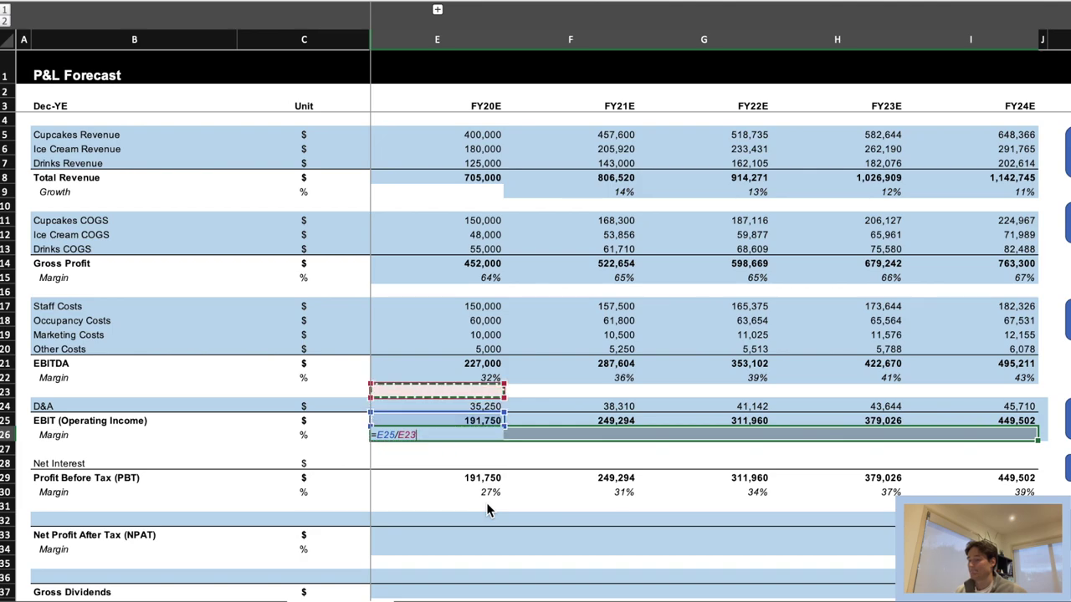
key(Up)
key(Up)
key(Up)
key(Up)
key(Up)
key(Up)
key(Up)
key(Up)
key(Up)
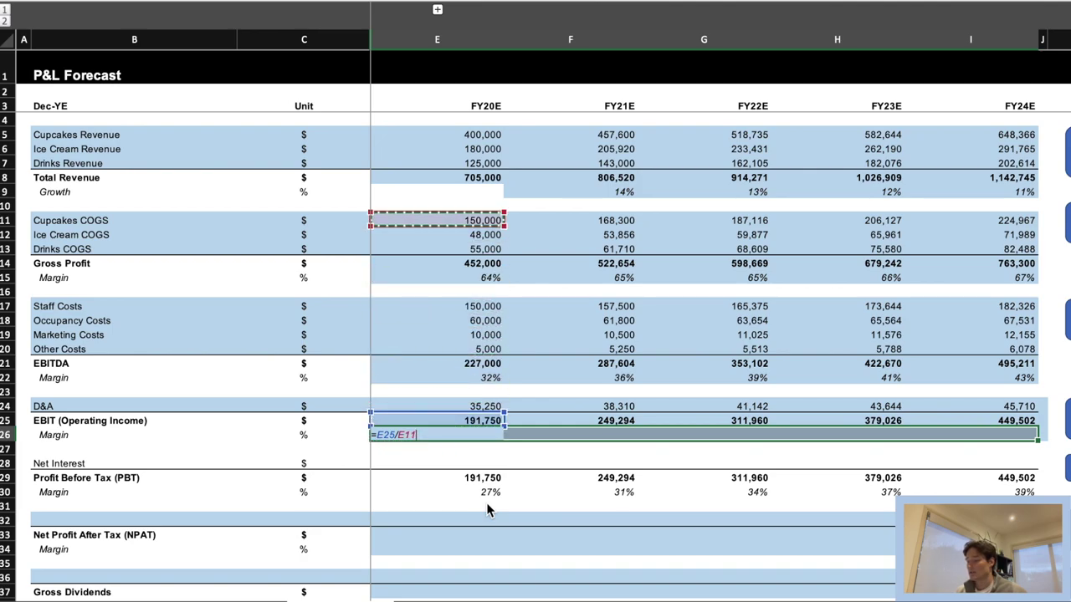
key(ctrl+Return)
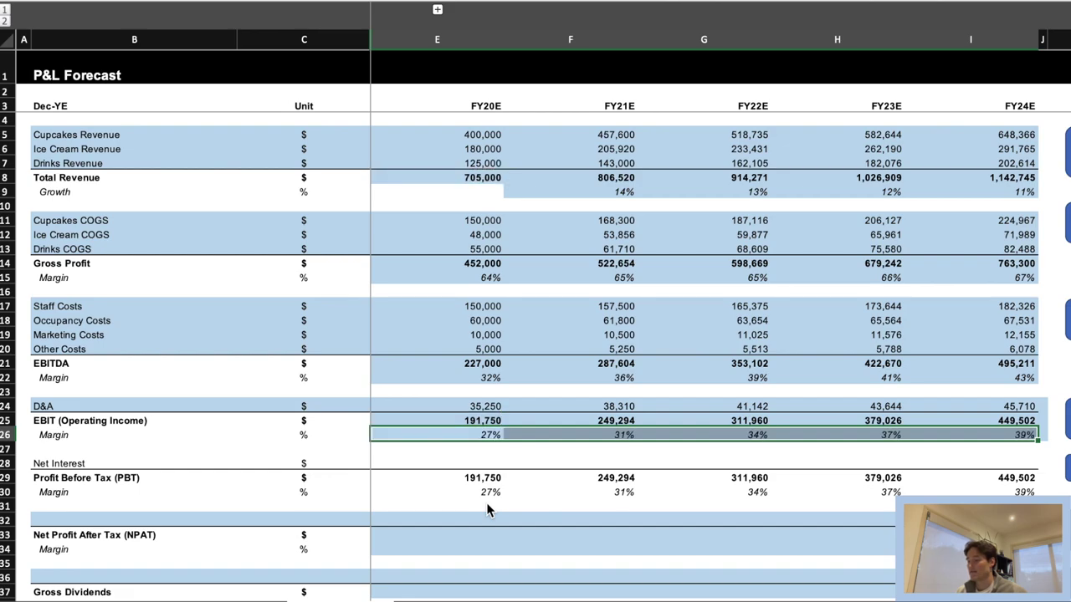
Read the instruction notes beside the P&L for Net Interest, Tax Expense & NPAT and Dividends.
key(Down)
key(Down)
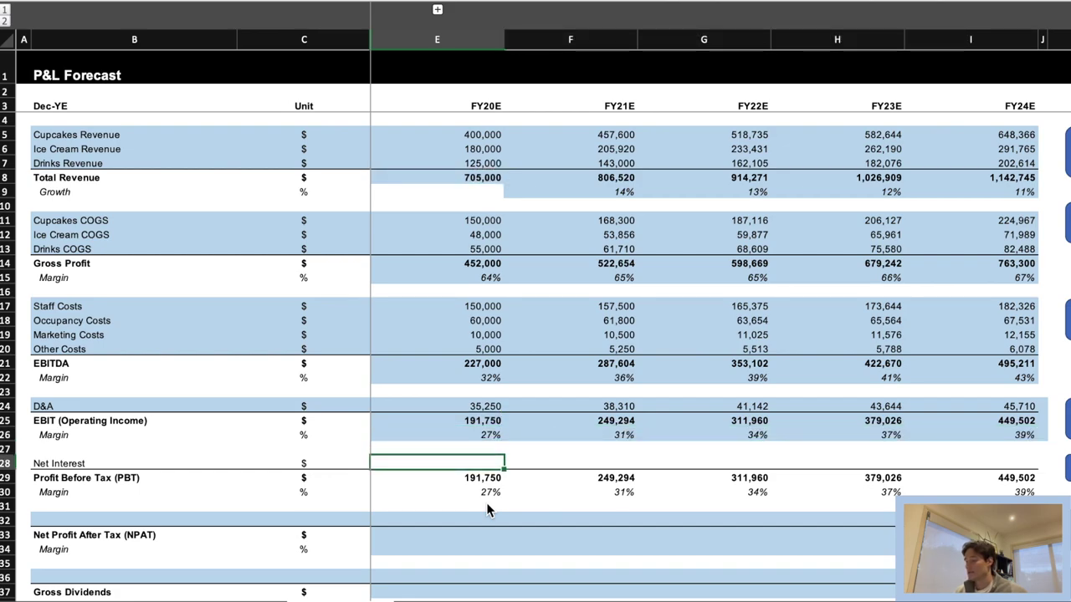
scroll(713, 483, right, 5)
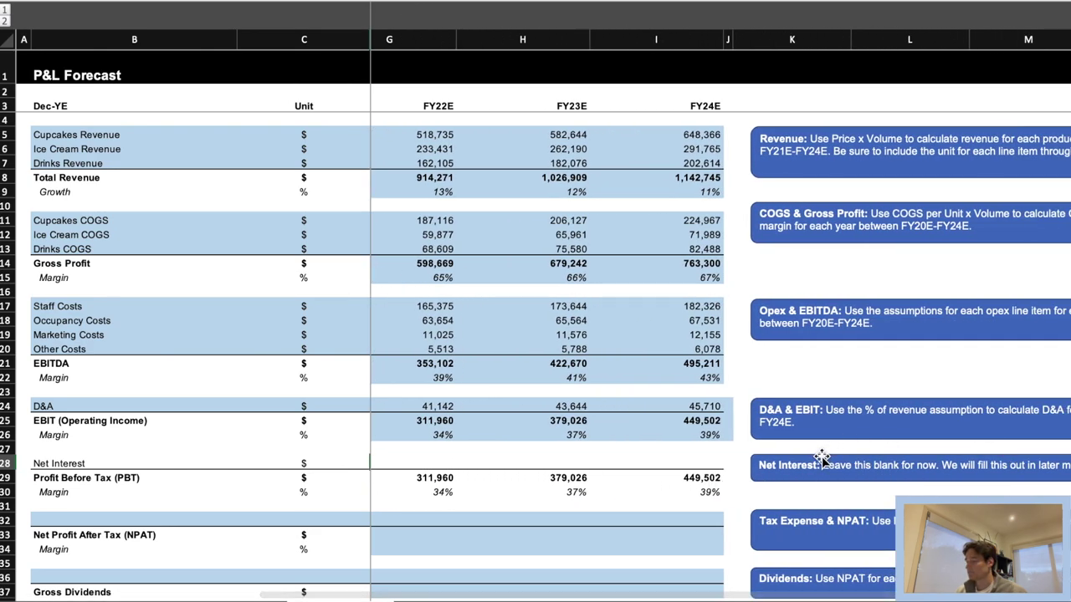
scroll(585, 501, right, 5)
scroll(586, 502, down, 1)
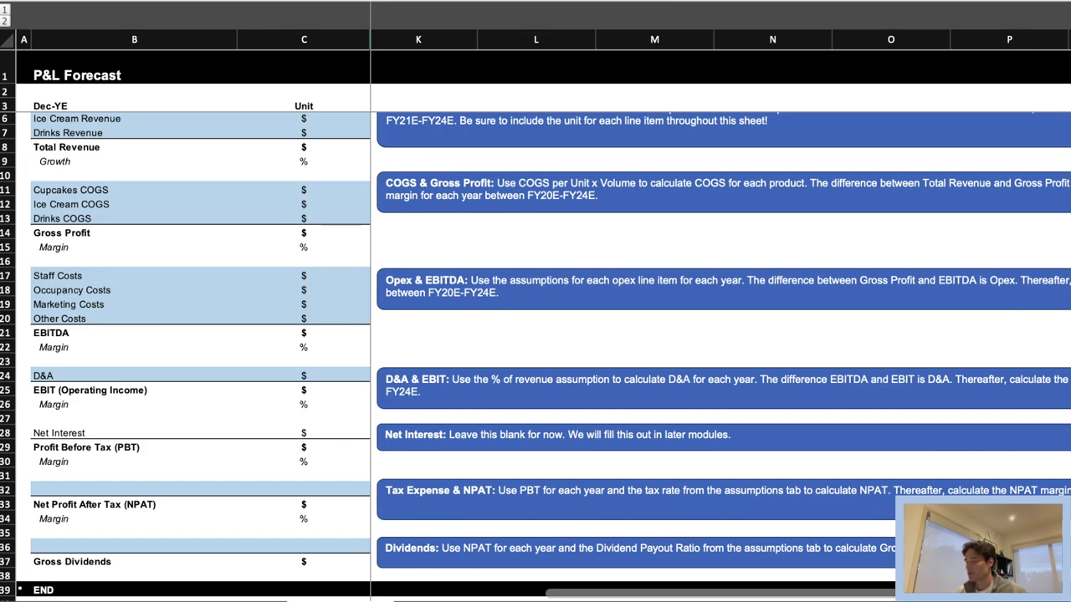
scroll(720, 335, left, 5)
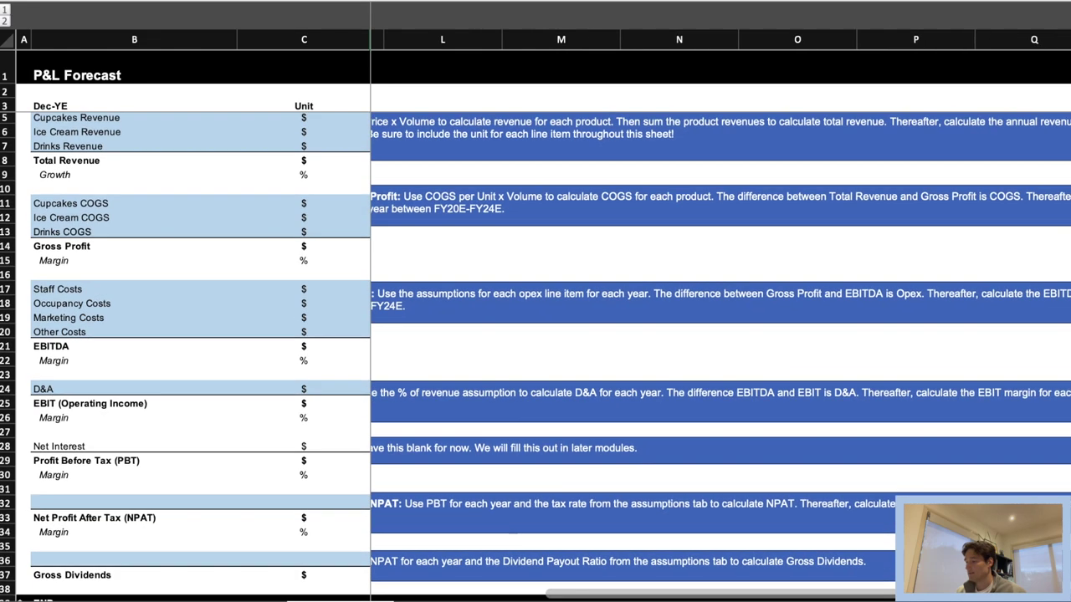
scroll(836, 494, left, 5)
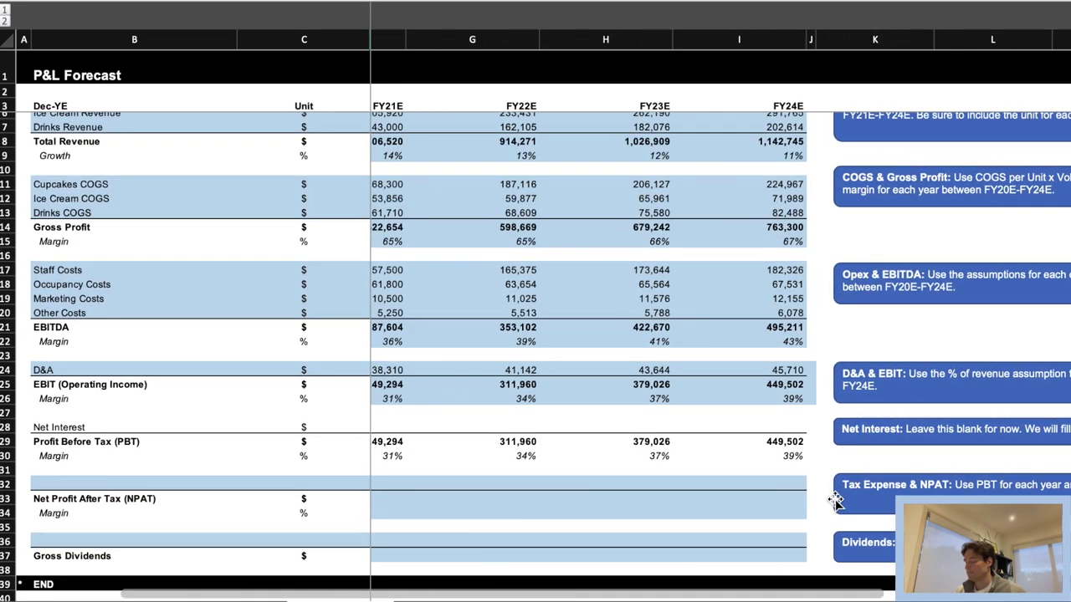
scroll(831, 498, down, 2)
scroll(549, 439, up, 2)
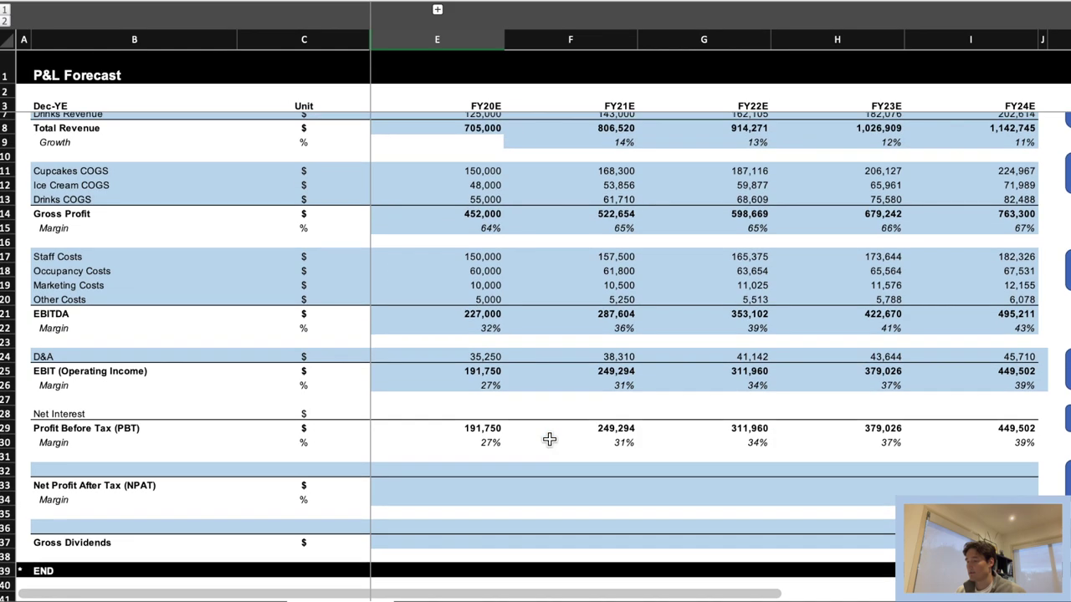
Label the blank P&L row 32 above Net Profit After Tax as Annual Tax and give it the unit $.
click(149, 465)
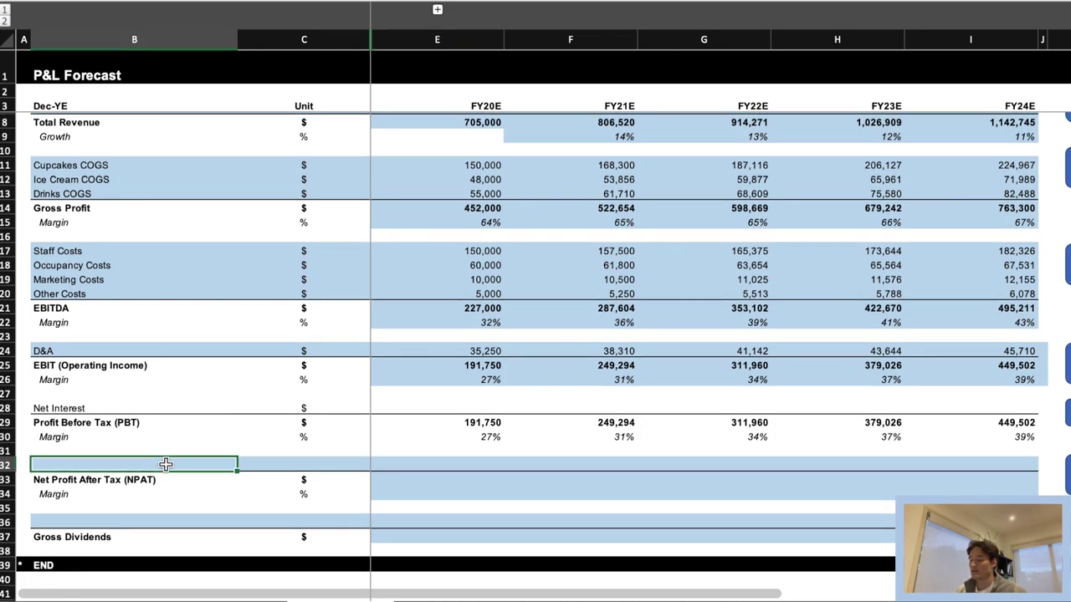
text(Tax)
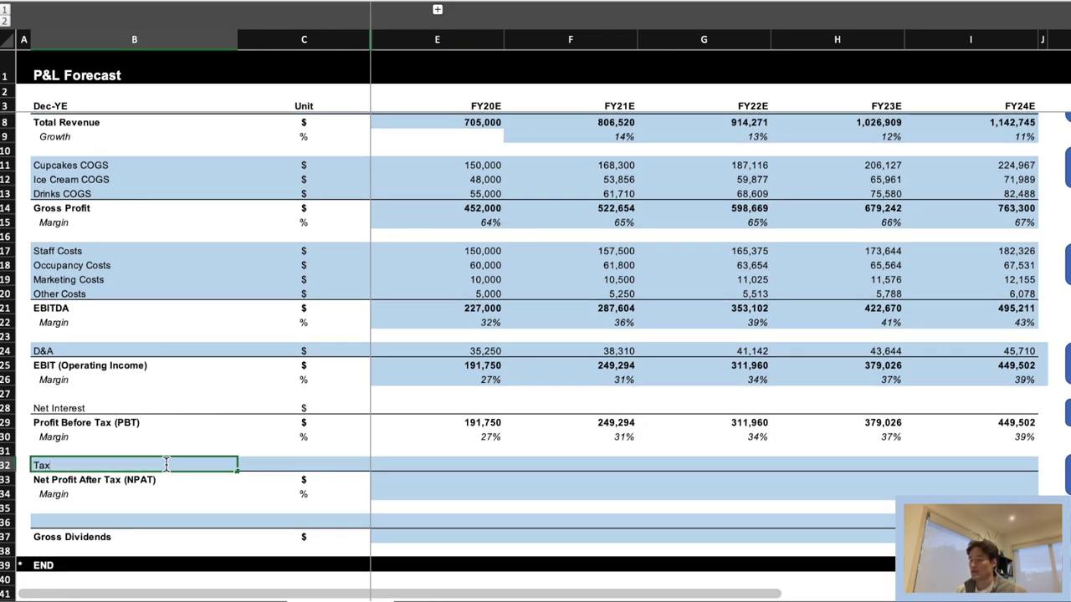
key(BackSpace)
key(BackSpace)
key(BackSpace)
text(Annual RTax)
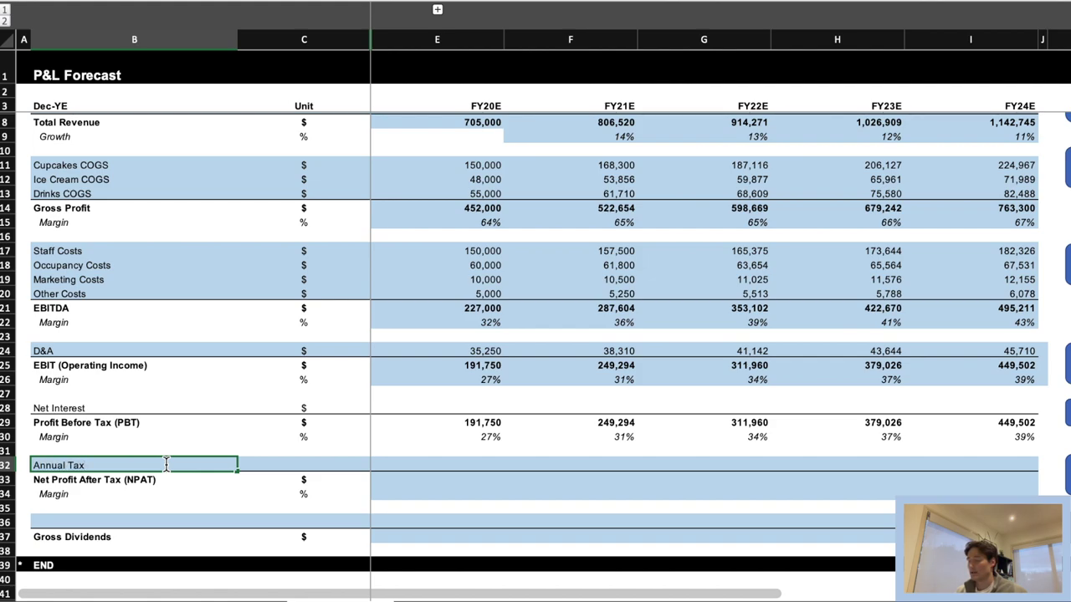
key(Tab)
text($)
key(Tab)
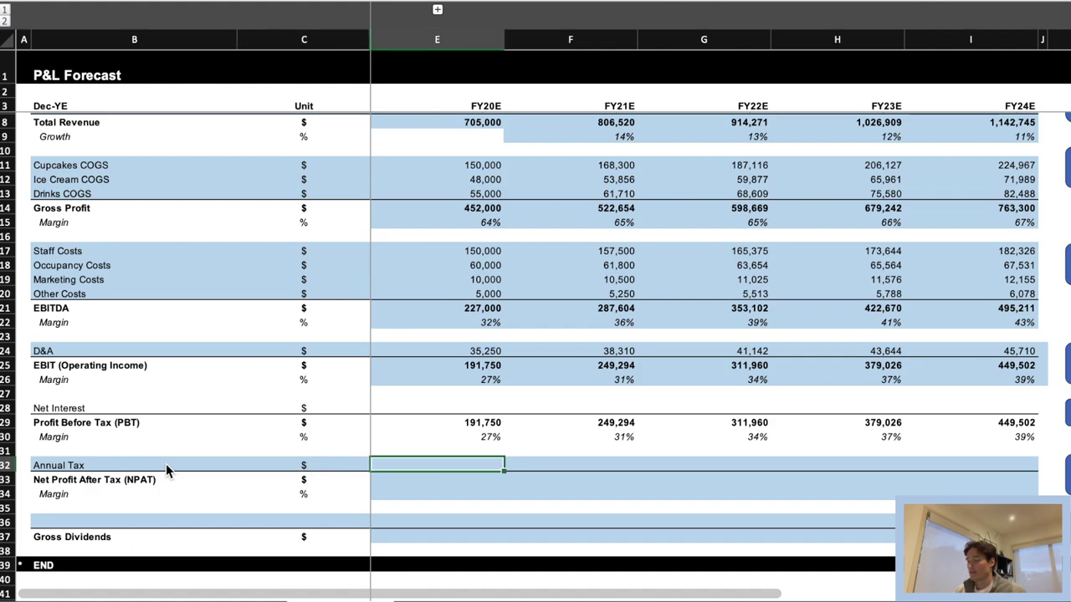
Fill Annual Tax in E32:I32 with Profit Before Tax E29 multiplied by the Tax Rate, Forecast Assumptions E43.
key(shift+Right)
key(shift+Right)
key(shift+Right)
key(shift+Right)
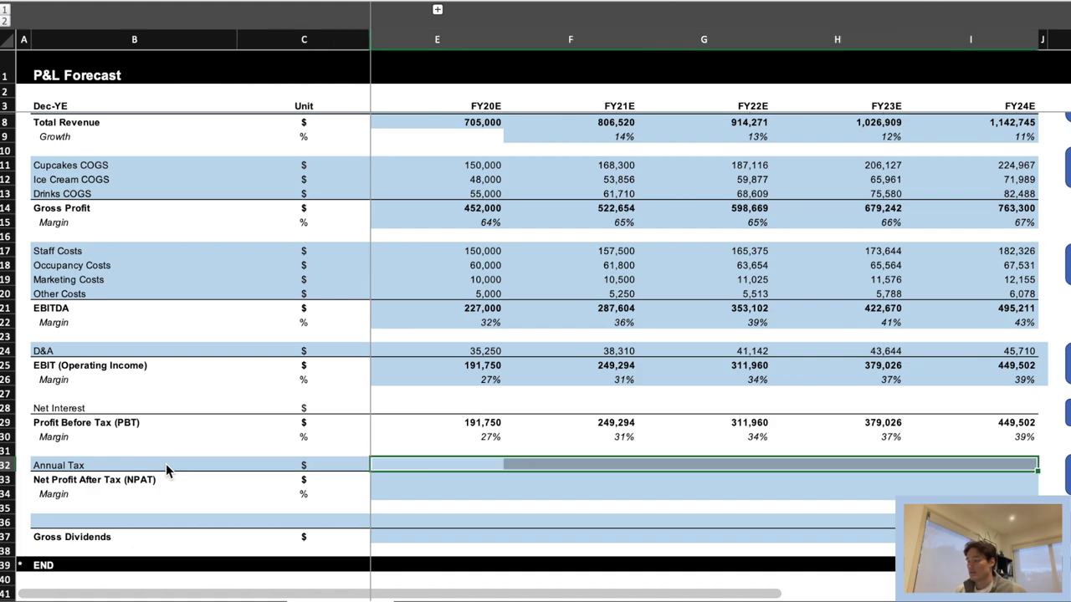
text(=)
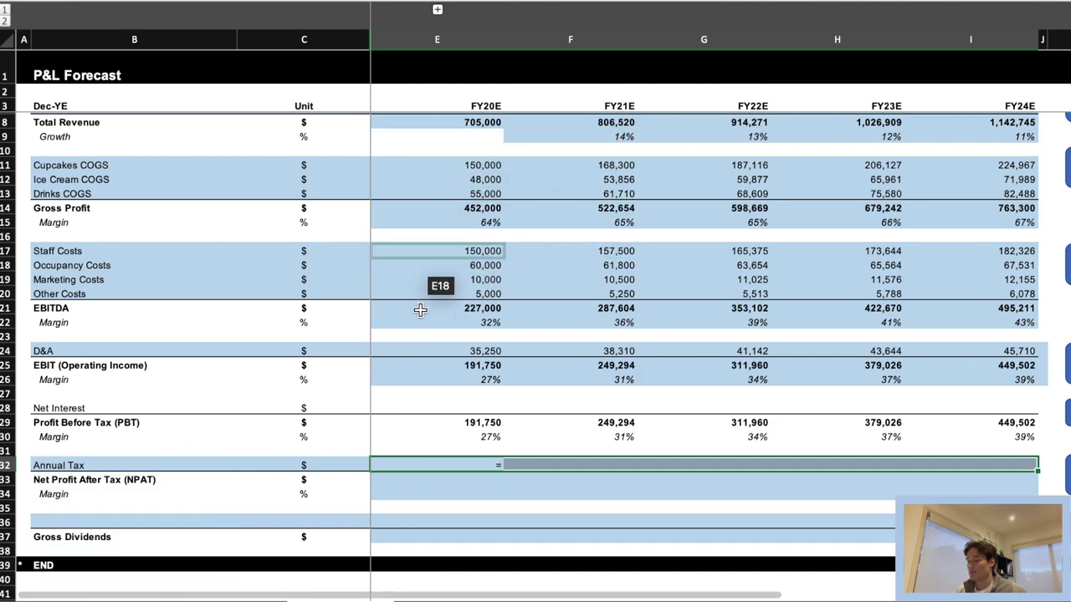
click(450, 423)
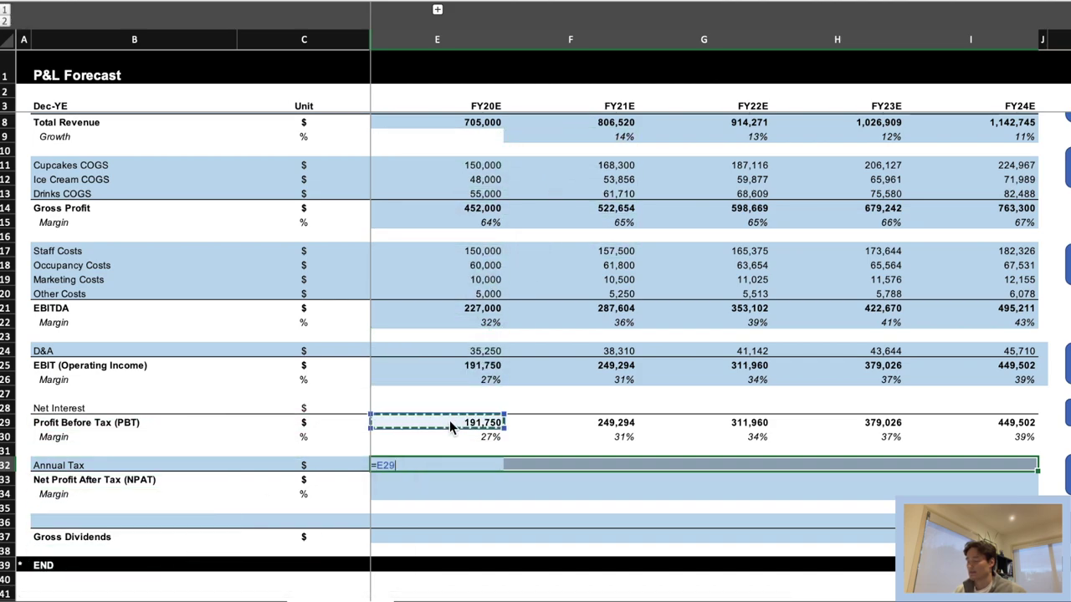
text(*)
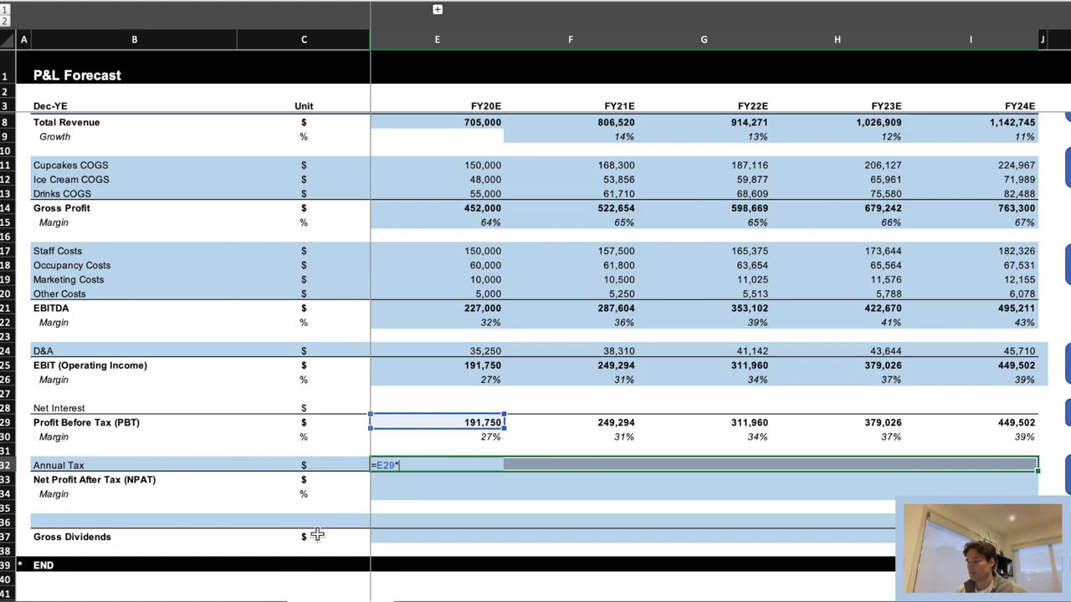
key(ctrl+Page_Down)
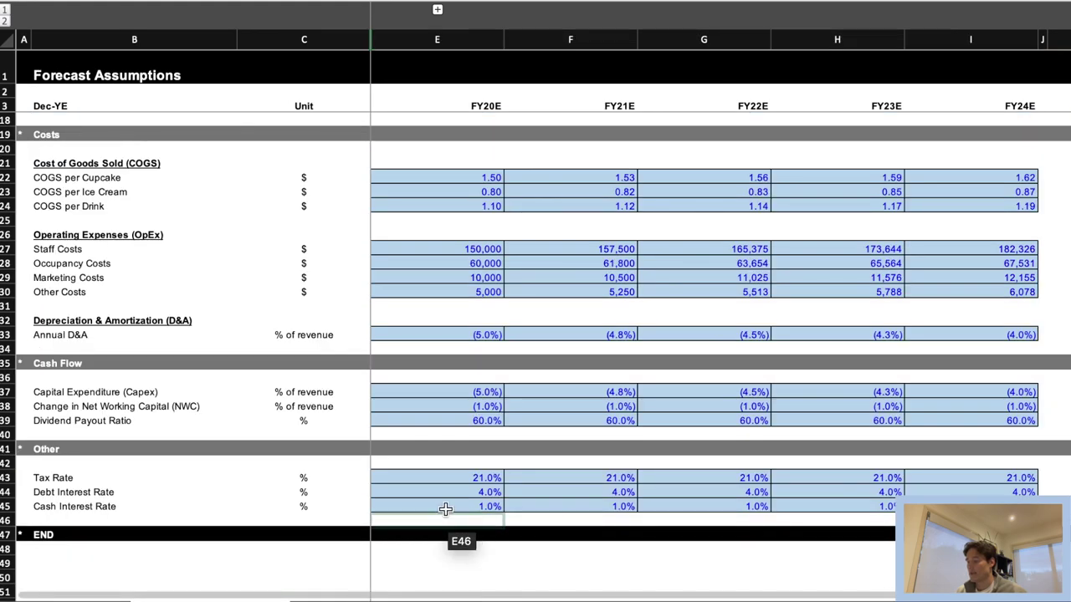
click(455, 478)
key(ctrl+Return)
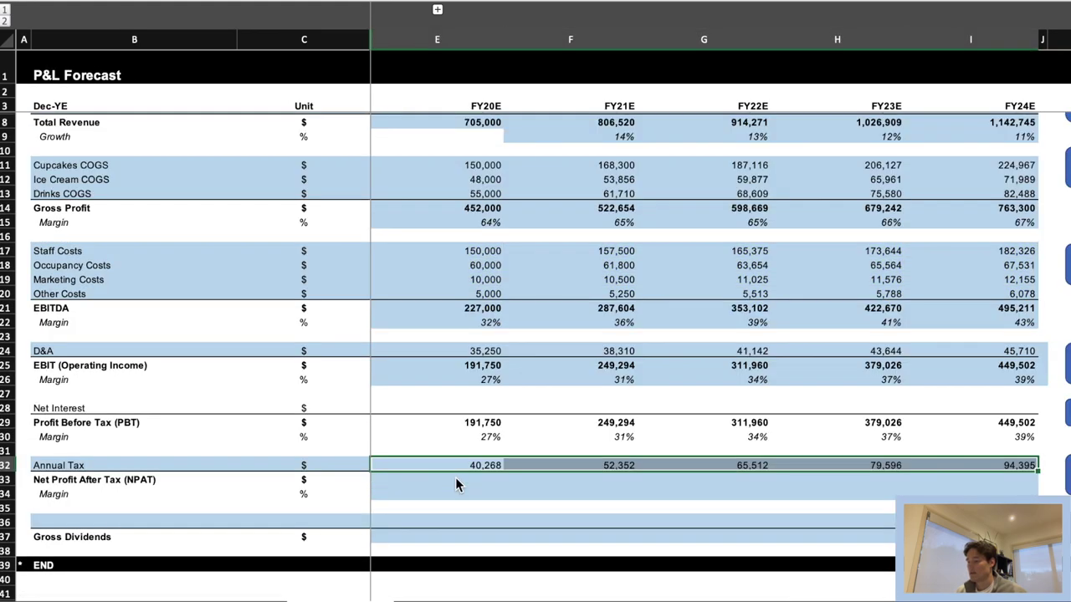
Fill the NPAT row E33:I33 for FY20E–FY24E with Profit Before Tax minus Annual Tax, =E29-E32.
click(455, 480)
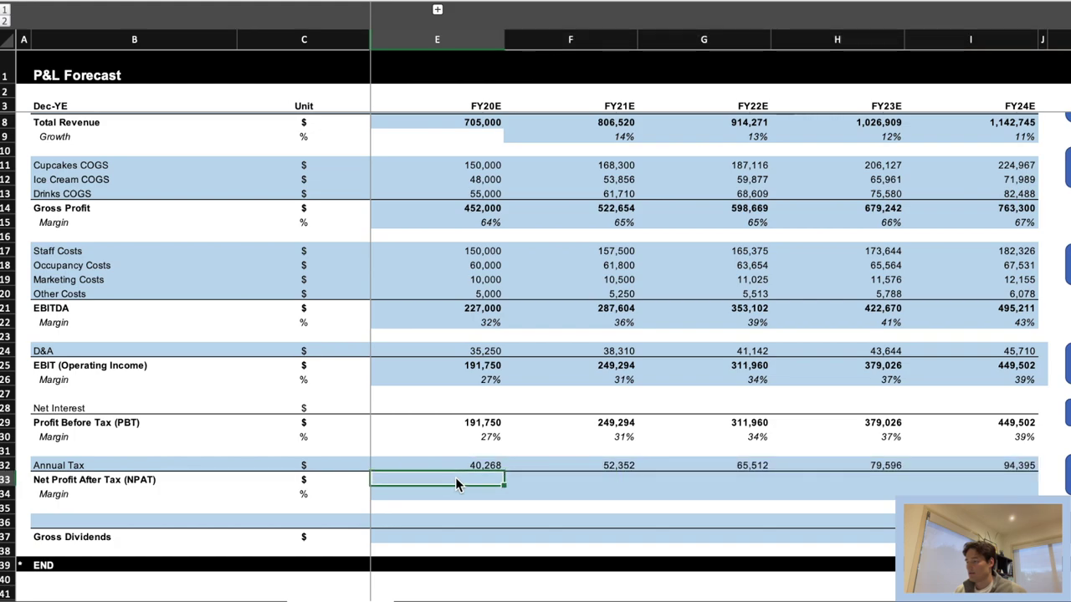
key(shift+Right)
key(shift+Right)
key(shift+Right)
key(shift+Right)
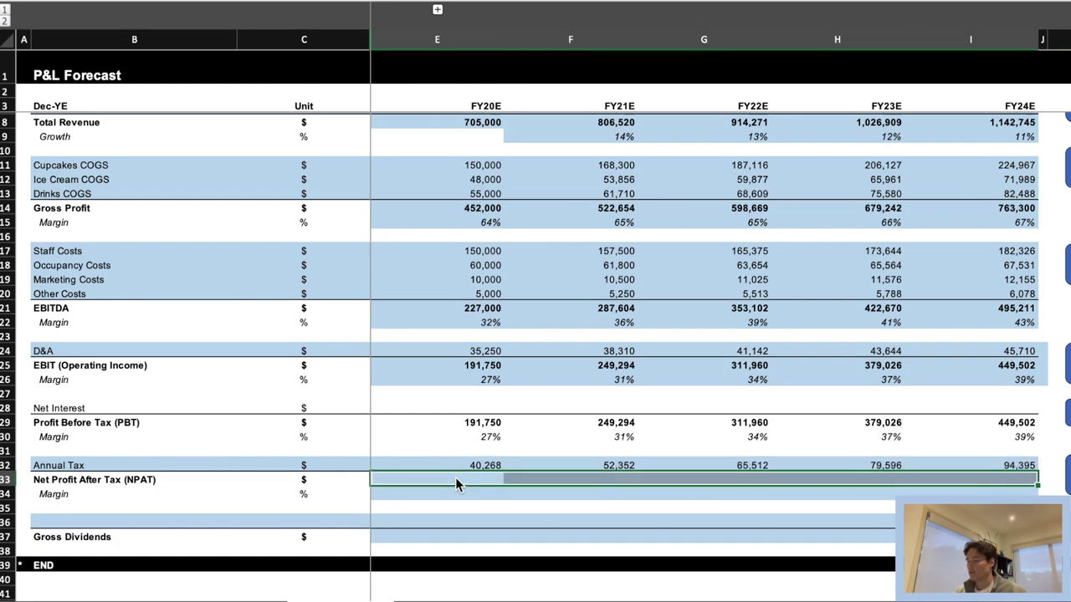
text(=)
key(Up)
key(Up)
key(Up)
key(Up)
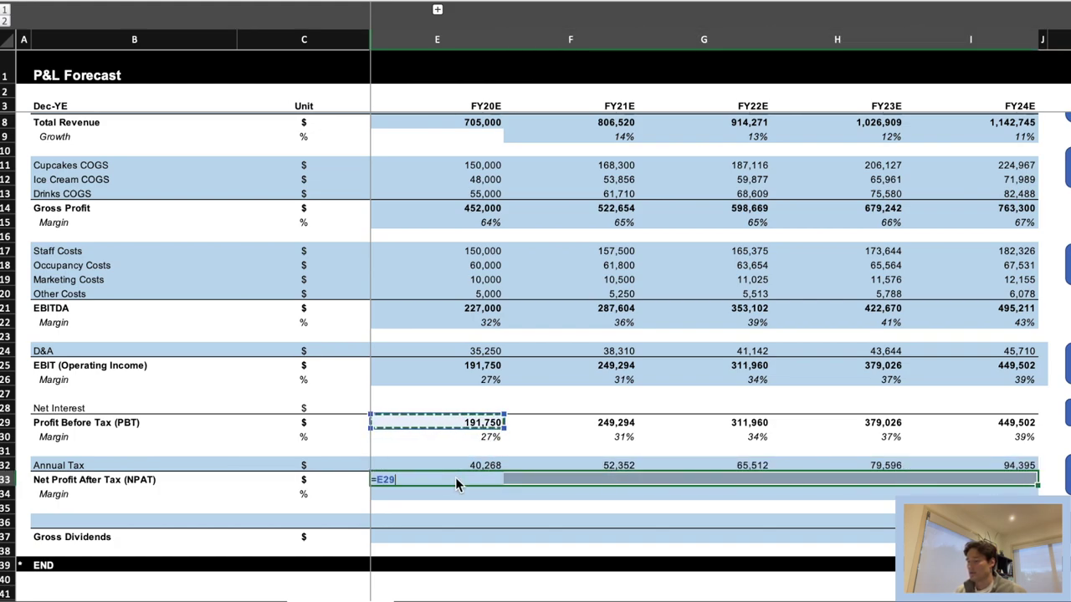
text(-)
key(Up)
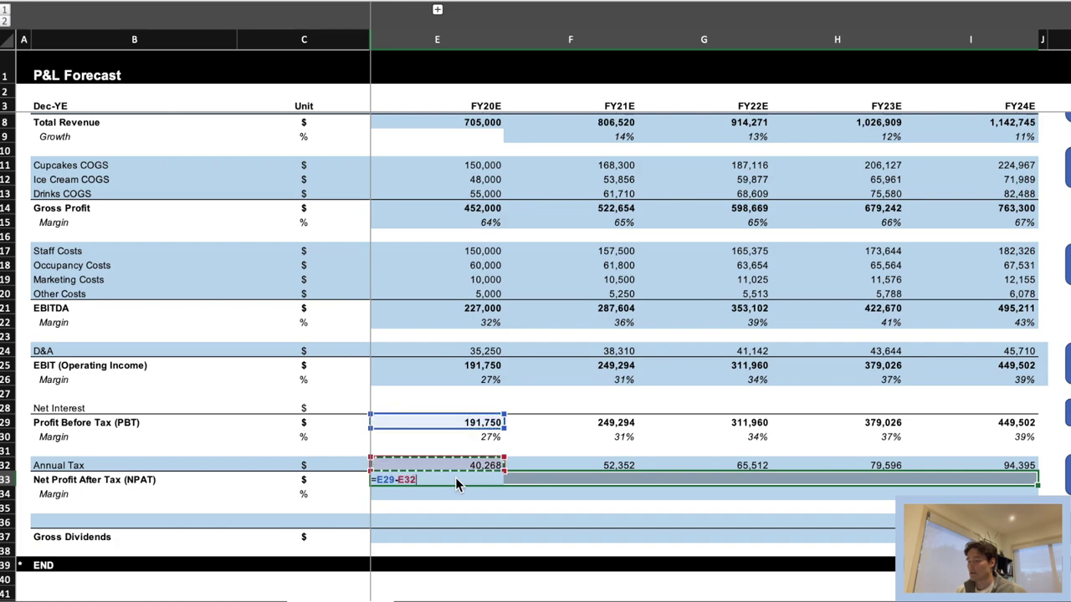
key(ctrl+Return)
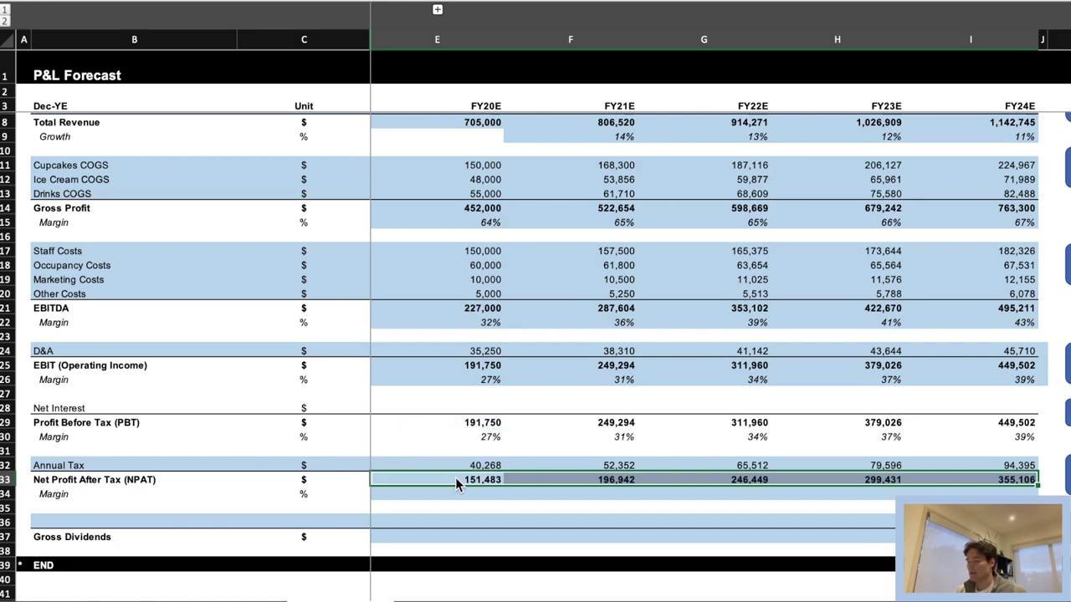
Fill the NPAT margin row E34:I34 for FY20E–FY24E with NPAT divided by total revenue, =E33/E8.
key(Down)
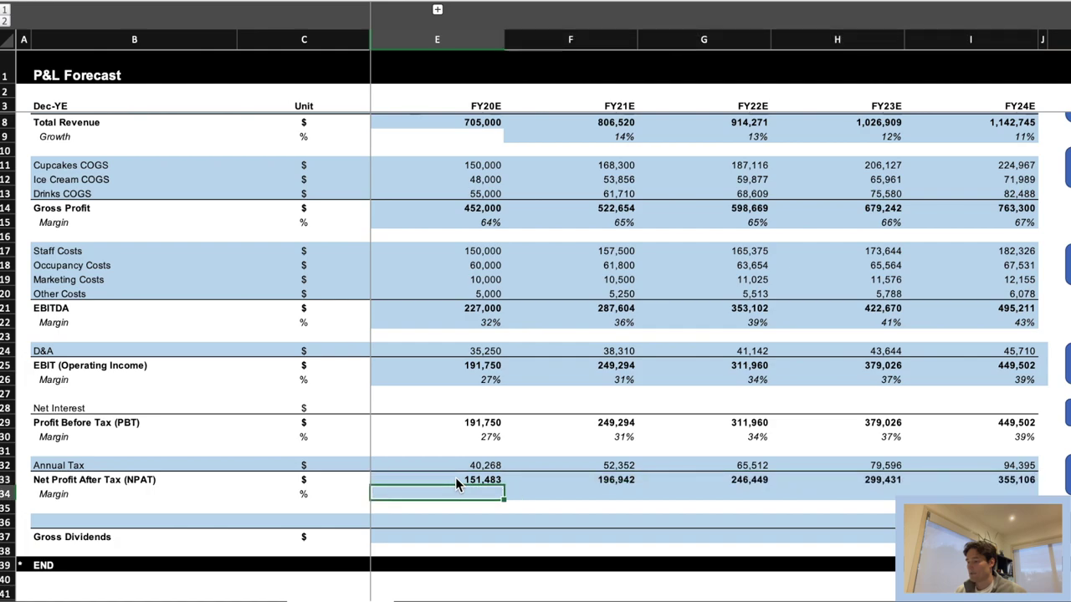
key(shift+Right)
key(shift+Right)
key(shift+Right)
key(shift+Right)
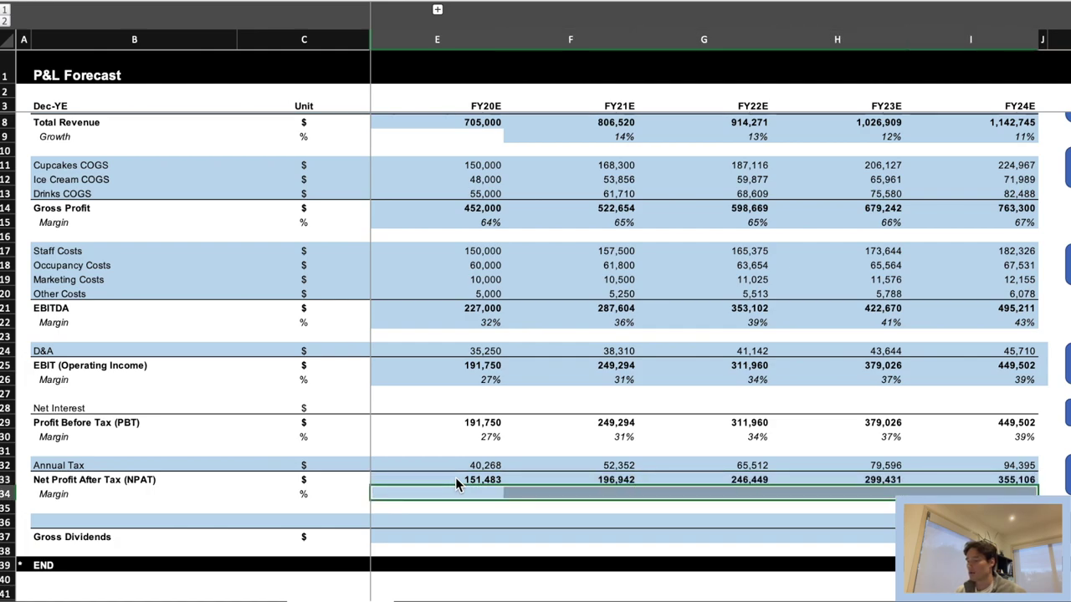
text(=)
key(Up)
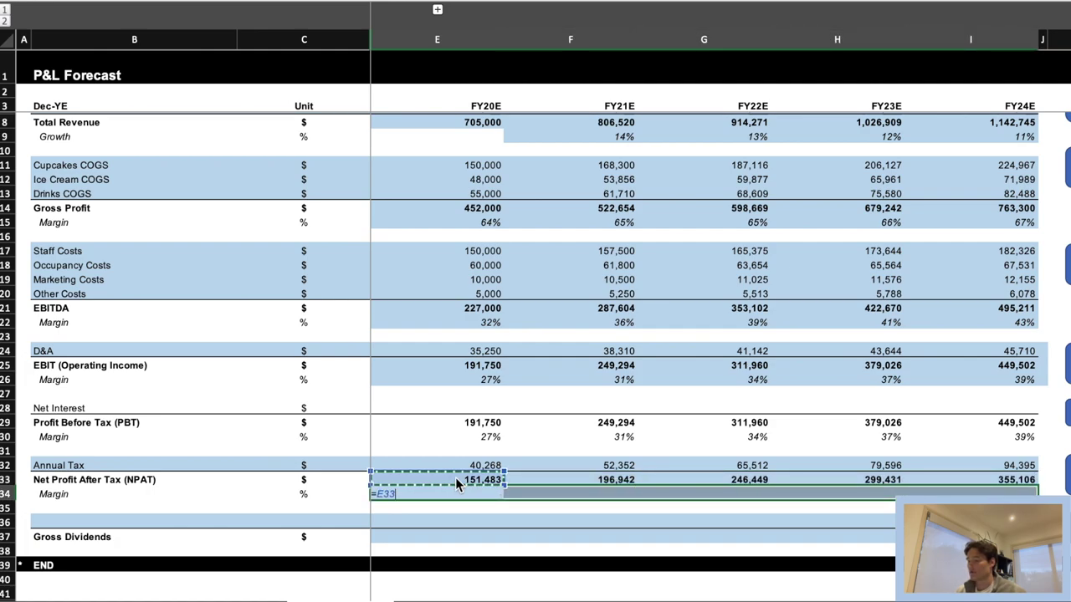
text(/)
key(Up)
key(Up)
key(Up)
key(Up)
key(Up)
key(Up)
key(Up)
key(Up)
key(Up)
key(Up)
key(Up)
key(Up)
key(Up)
key(Up)
key(Up)
key(Up)
key(Up)
key(Up)
key(Up)
key(Up)
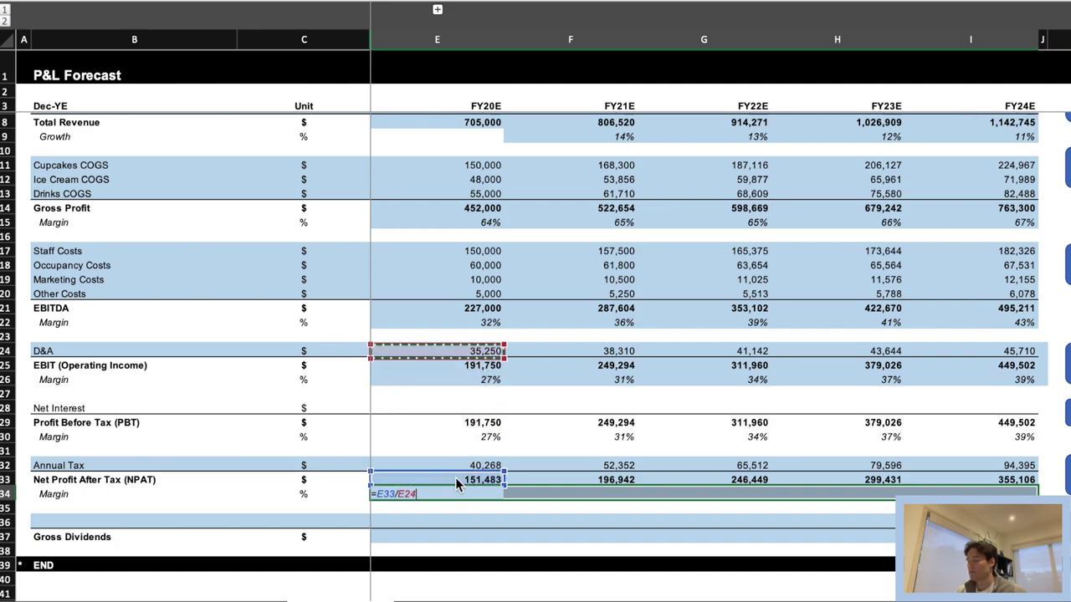
key(Up)
key(Up)
key(Up)
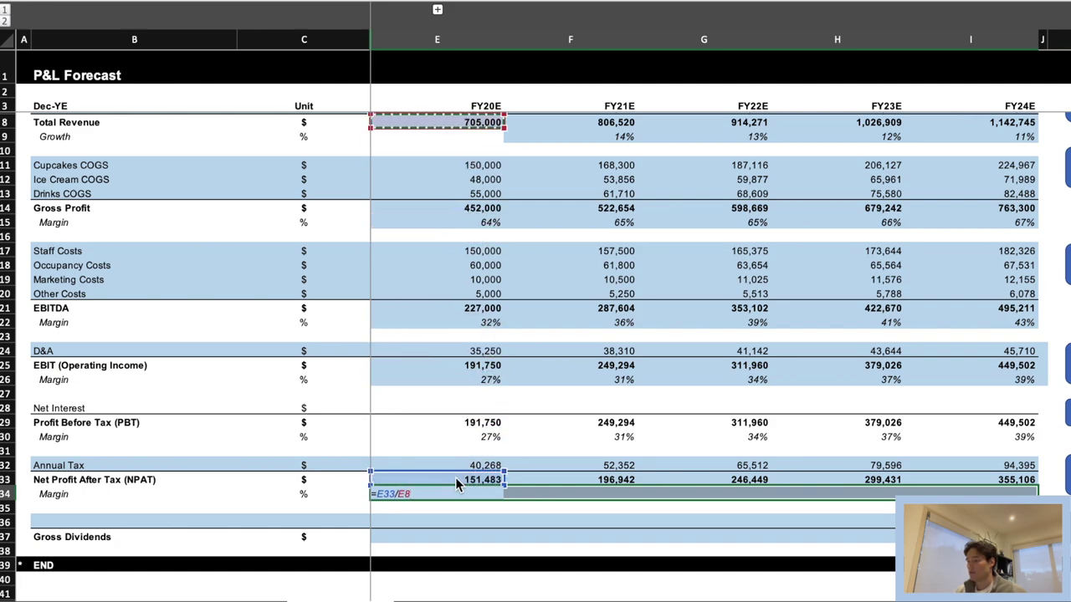
key(ctrl+Return)
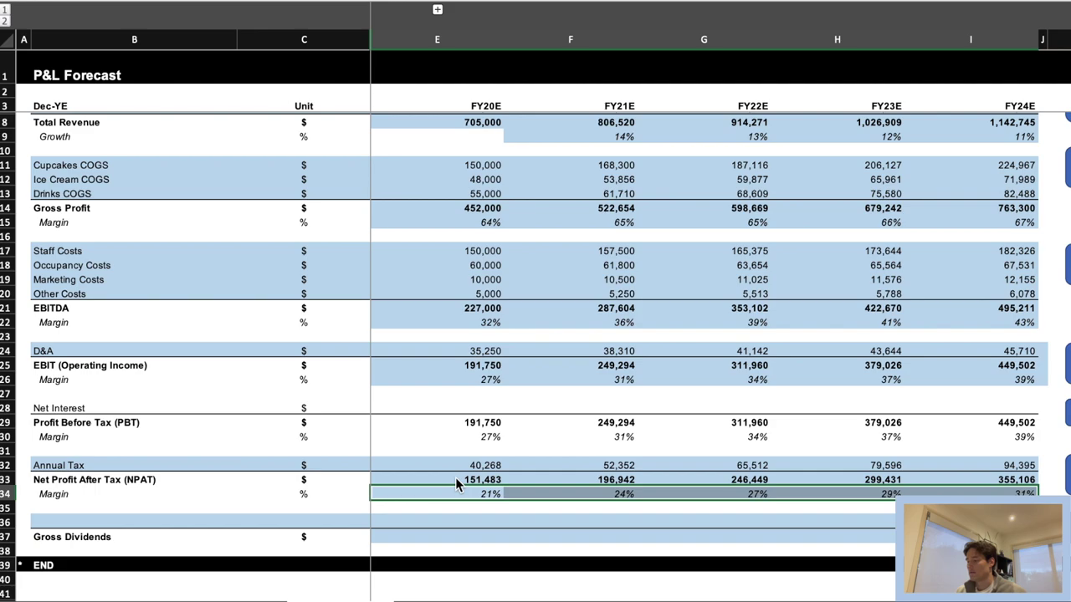
Label the blank row 36 above Gross Dividends as Dividend Payout Percentage and give it the unit %.
key(Down)
key(Down)
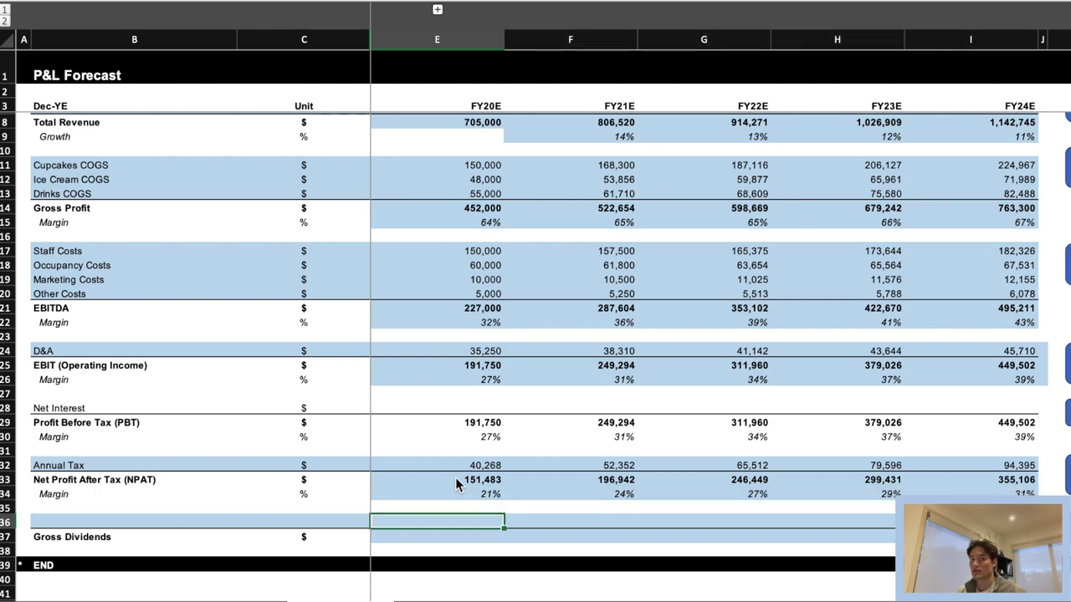
scroll(872, 527, right, 5)
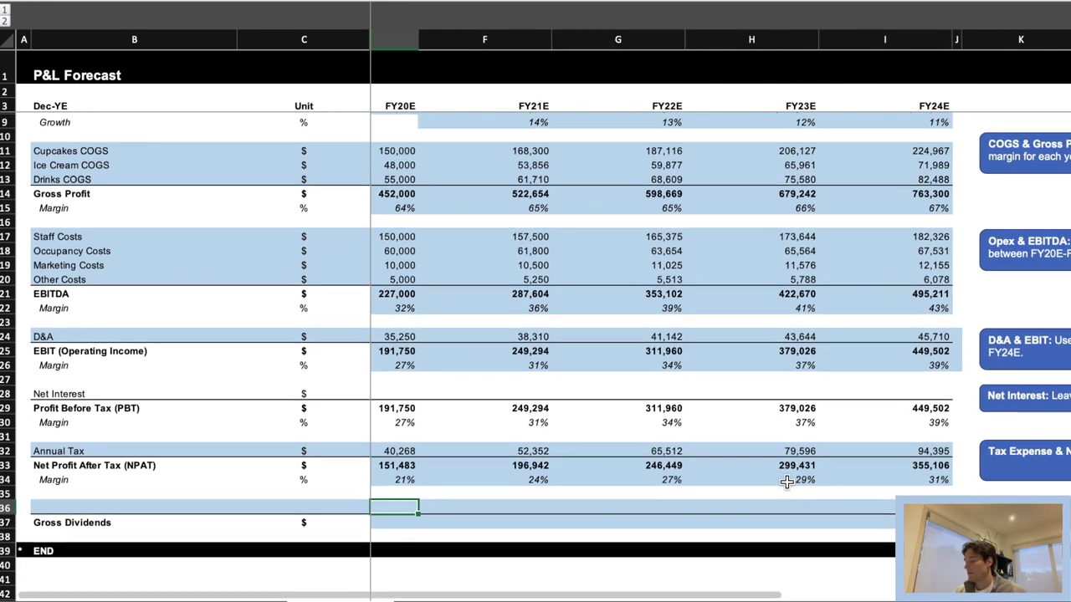
scroll(873, 527, right, 3)
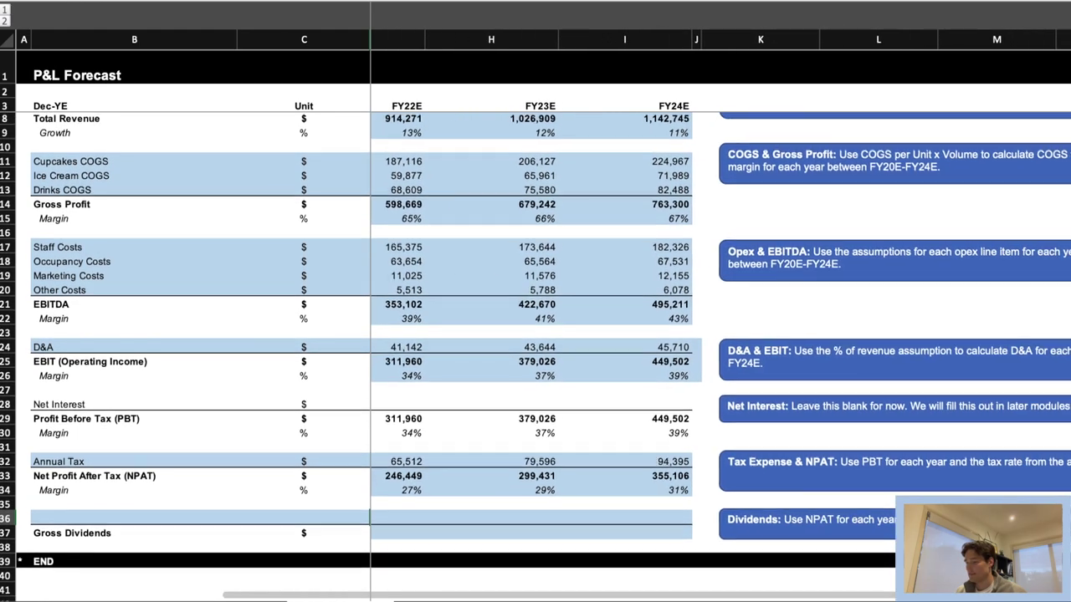
scroll(731, 278, left, 7)
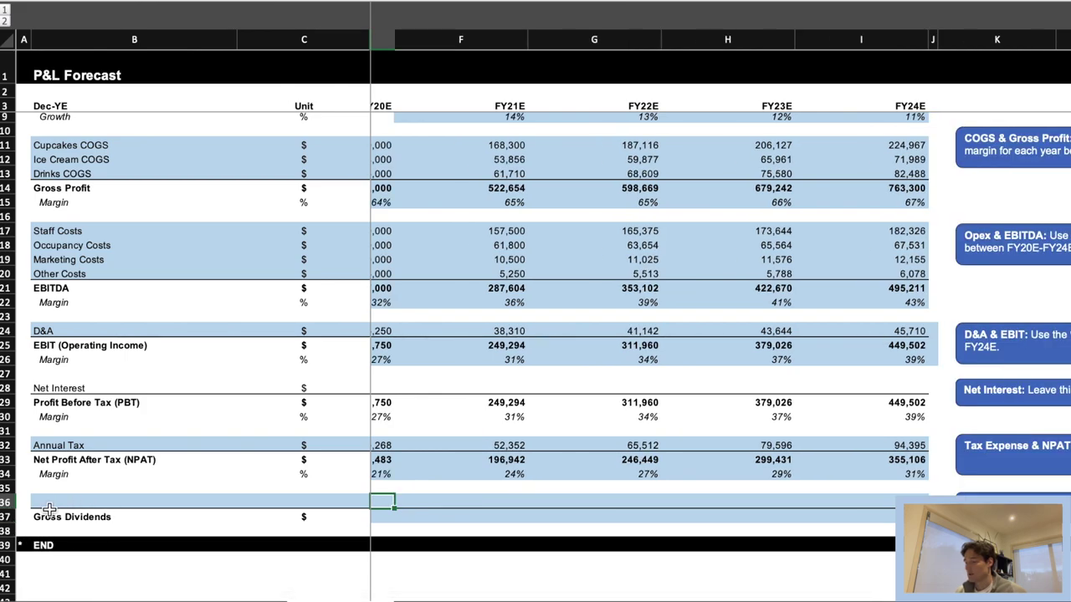
scroll(483, 449, left, 2)
scroll(482, 449, left, 1)
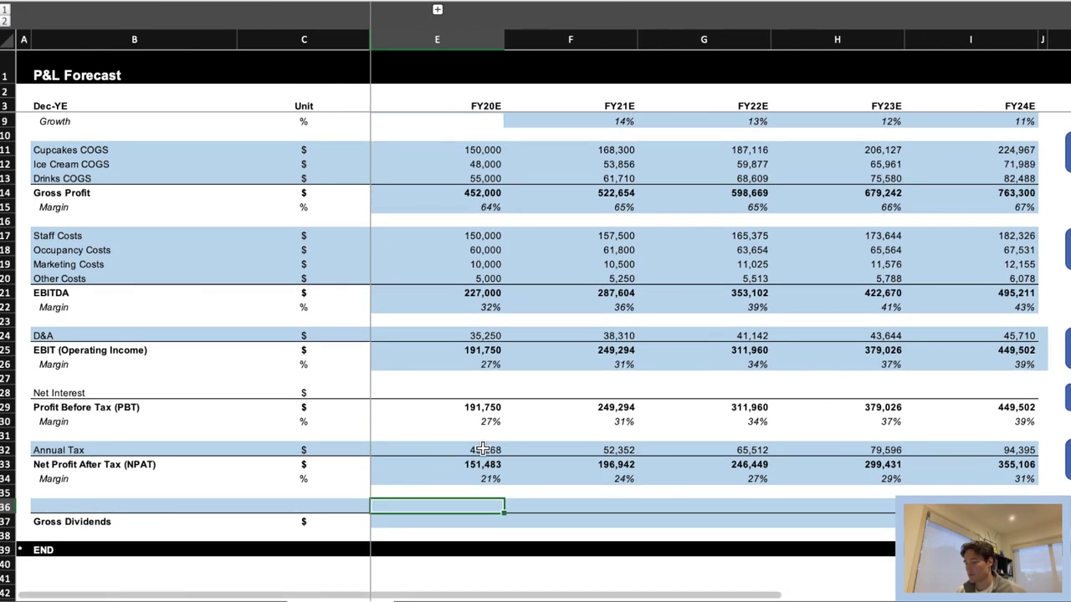
key(Left)
key(Left)
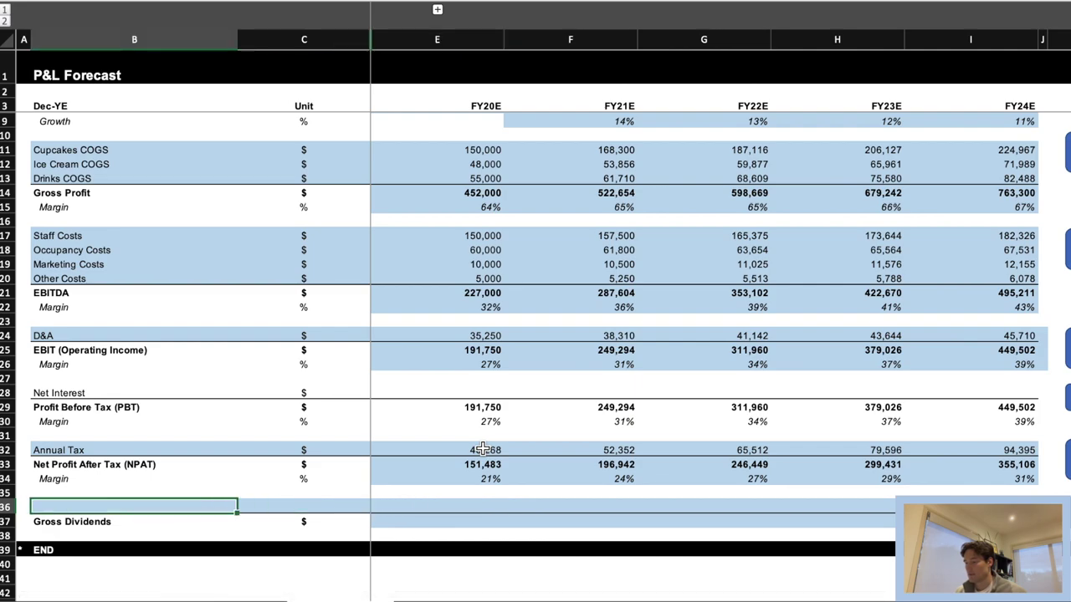
text(Dividend Payout Percentage)
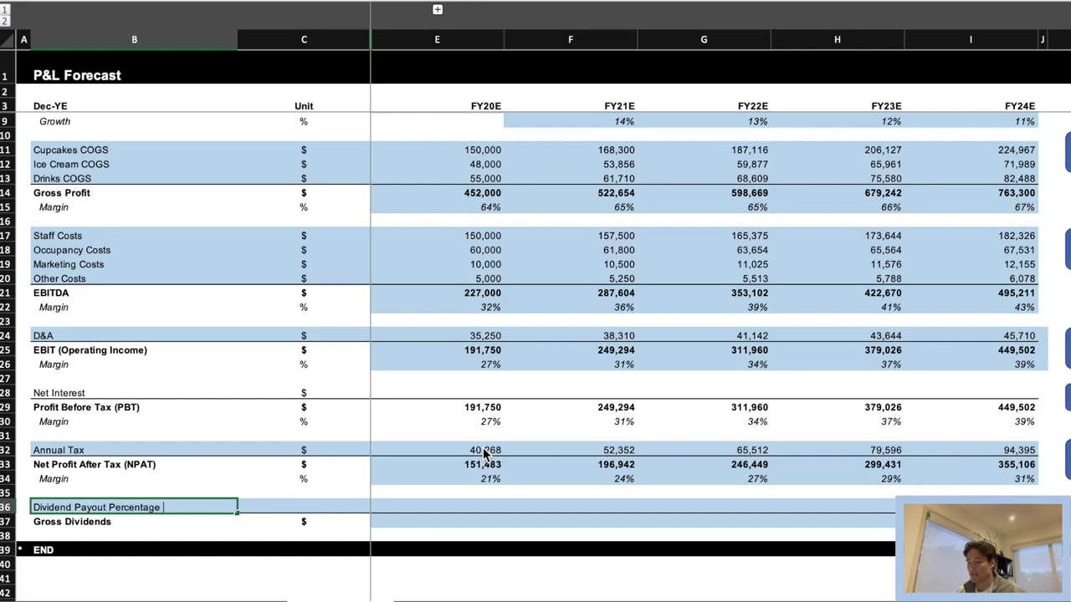
key(Tab)
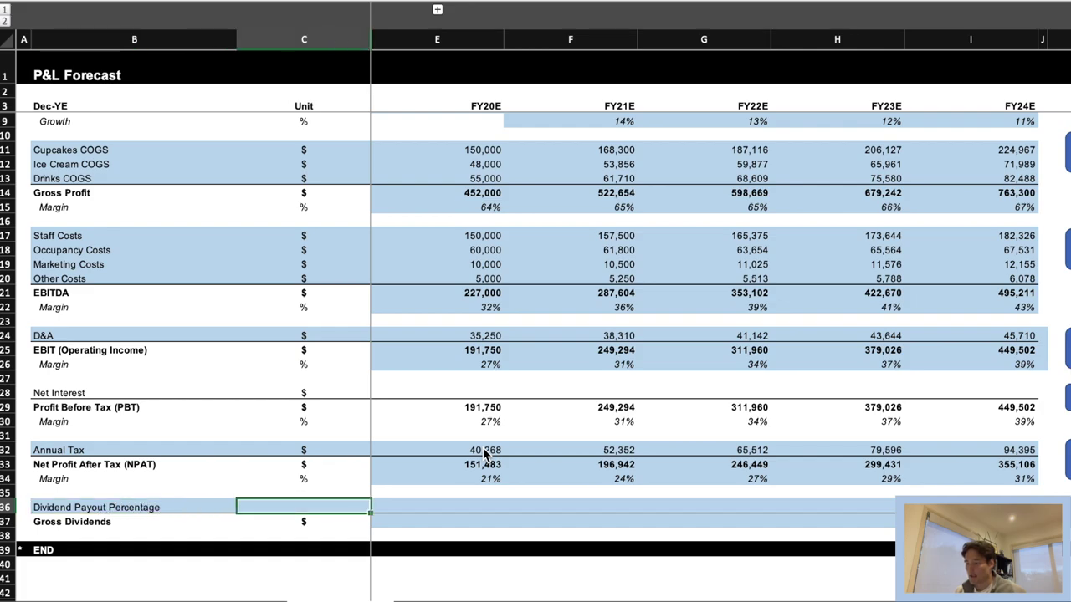
text(%)
key(Tab)
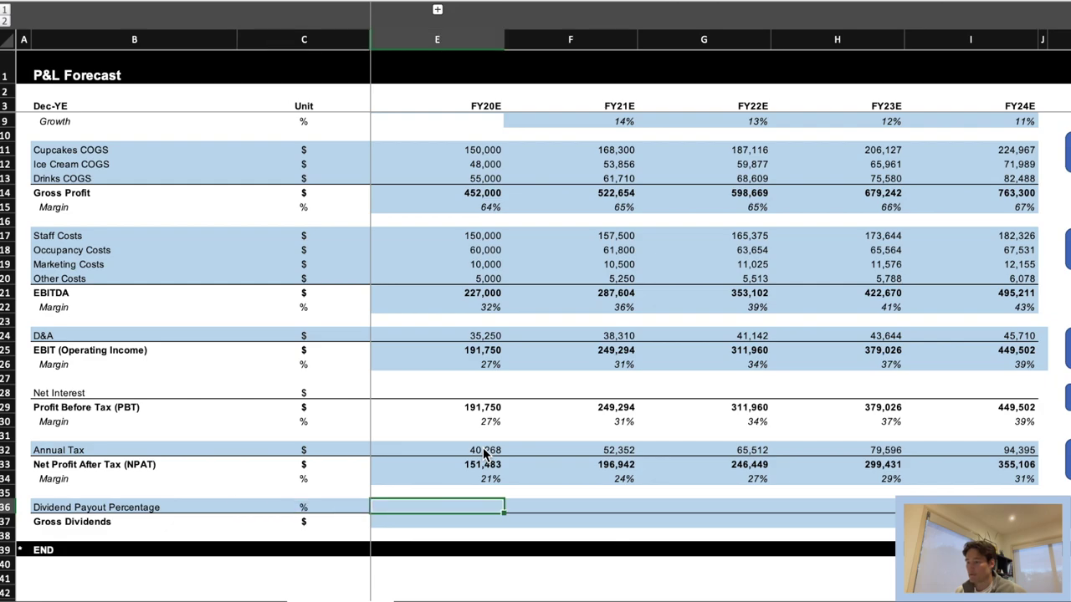
Fill Dividend Payout Percentage in E36:I36 for FY20E–FY24E with links to the Dividend Payout Ratio, Forecast Assumptions E39.
key(shift+Right)
key(shift+Right)
key(shift+Right)
key(shift+Right)
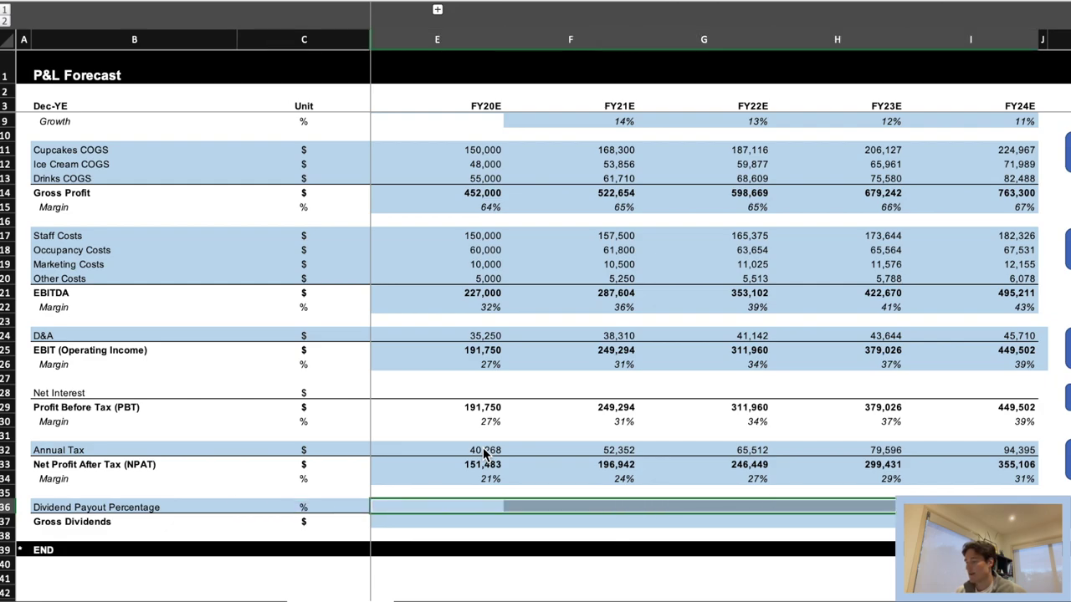
text(=)
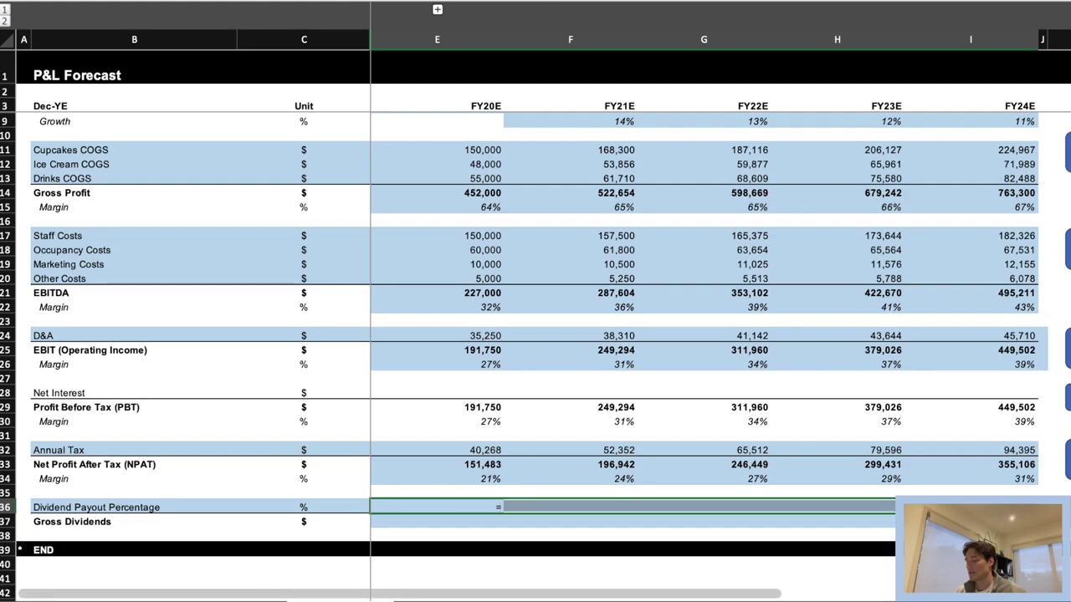
key(ctrl+Page_Up)
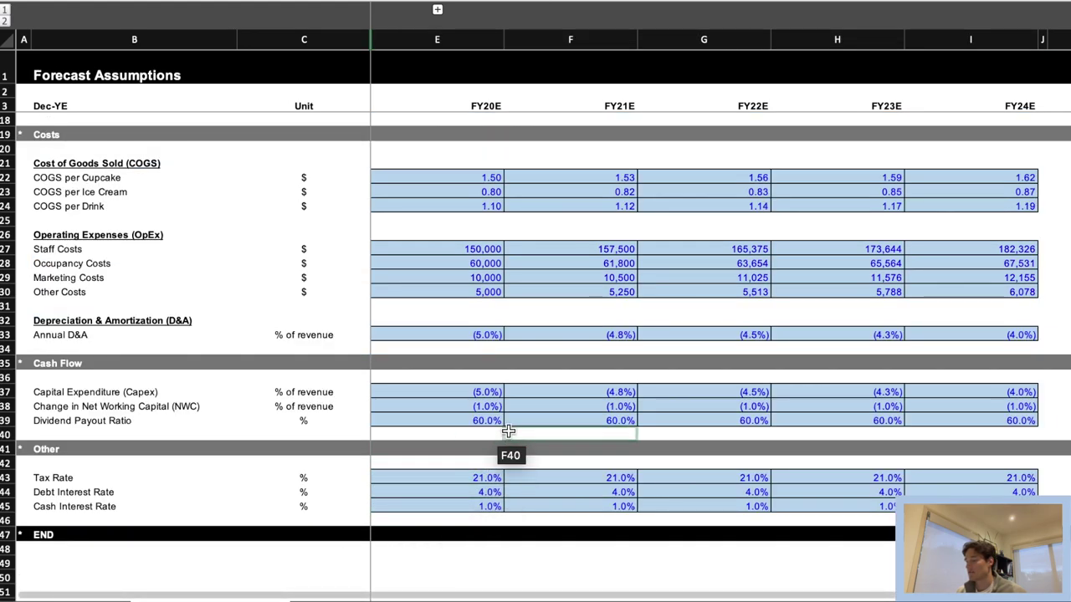
click(435, 421)
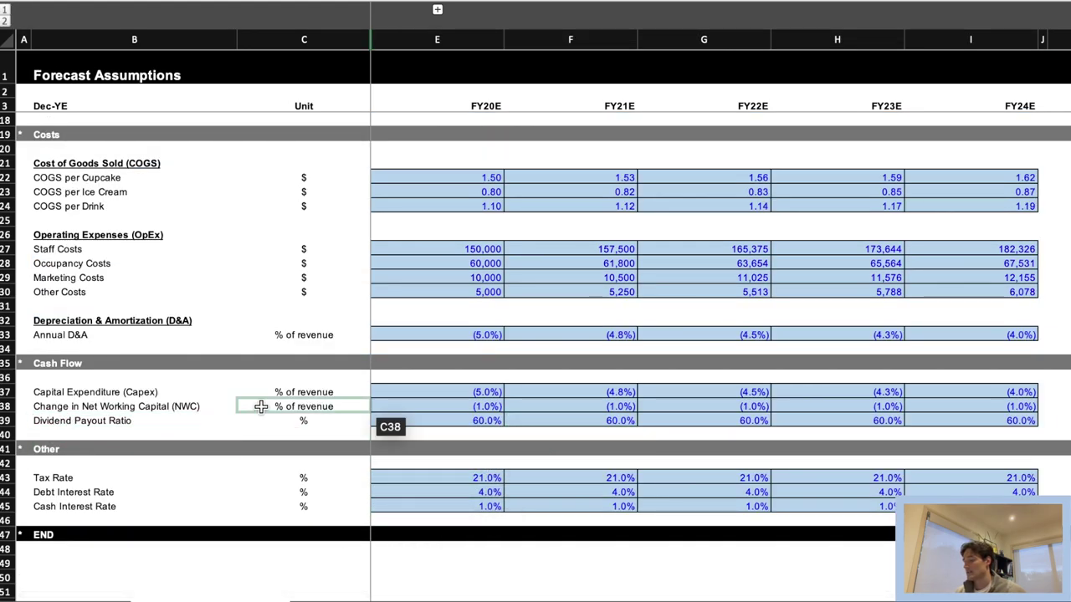
click(493, 420)
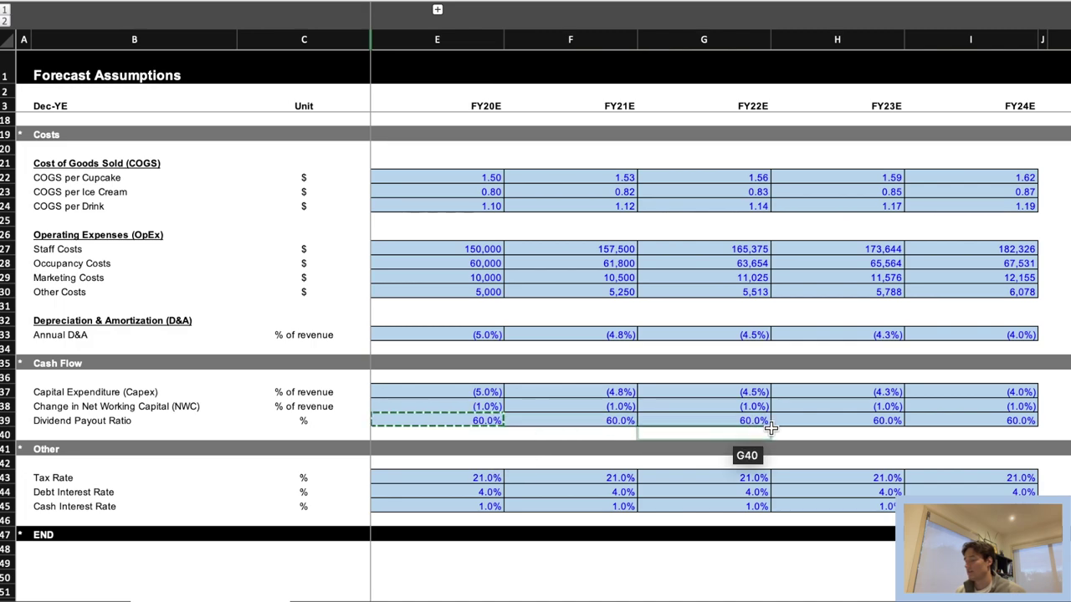
key(Return)
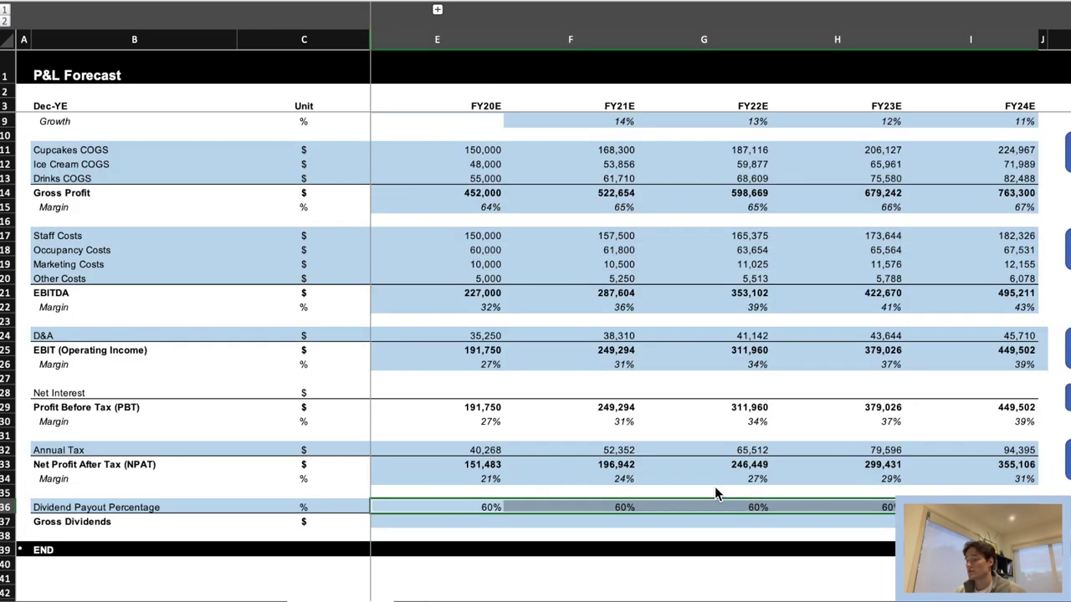
Fill the Gross Dividends row E37:I37 for FY20E–FY24E with the payout percentage multiplied by NPAT, =E36*E33.
key(Down)
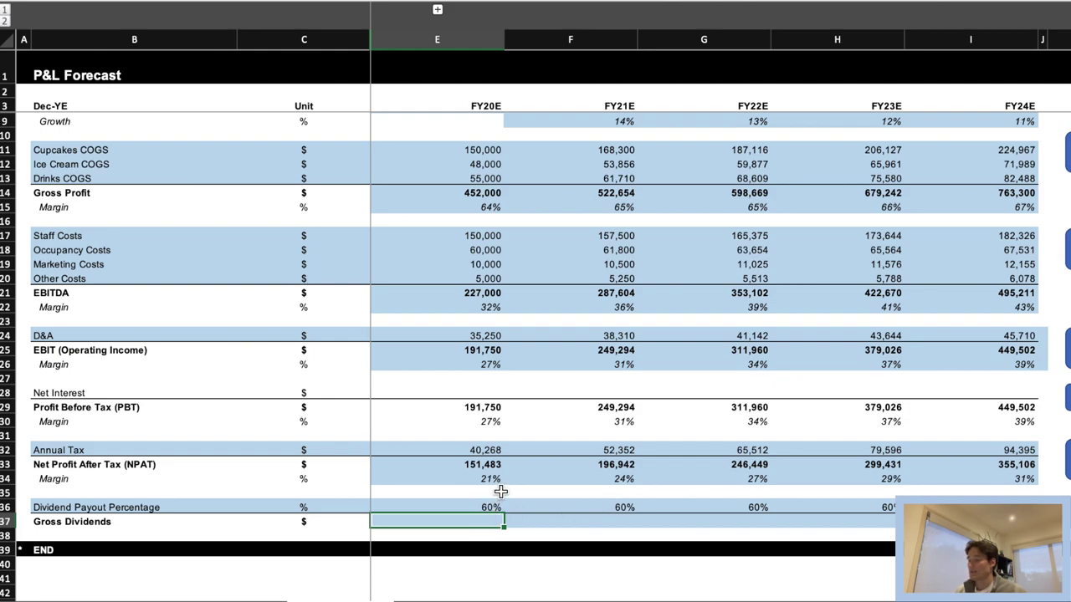
key(shift+Right)
key(shift+Right)
key(shift+Right)
key(shift+Right)
text(=)
key(Up)
text(*)
key(Up)
key(Up)
key(Up)
key(Up)
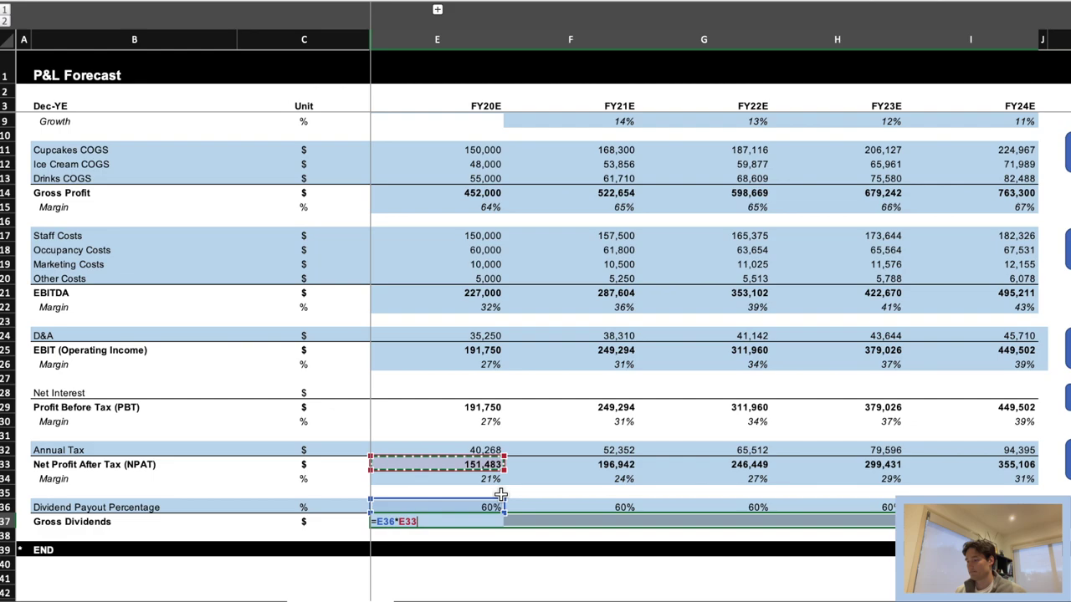
key(ctrl+Return)
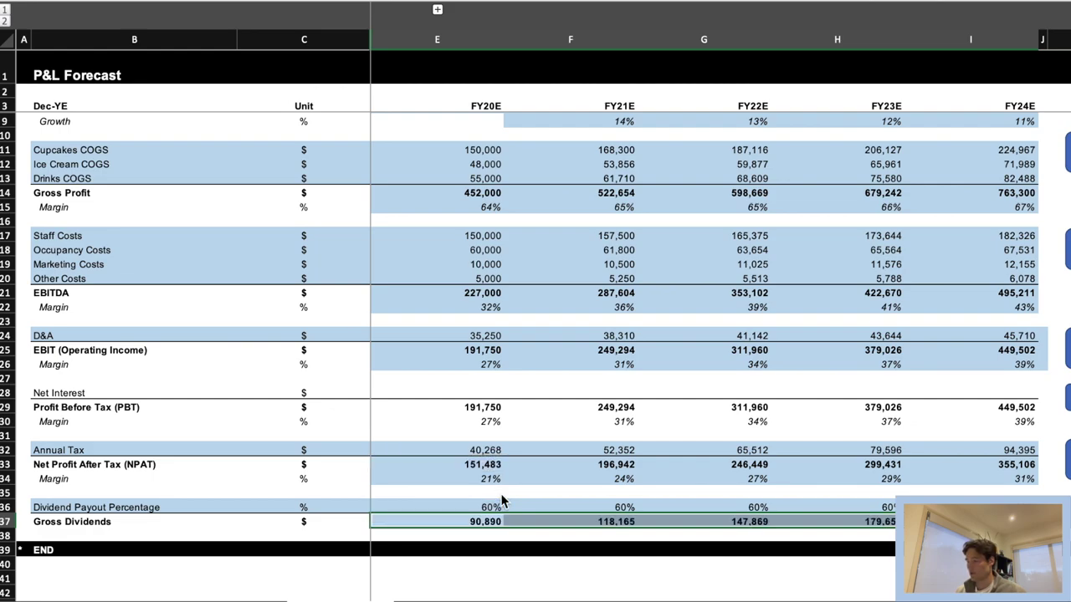
key(Down)
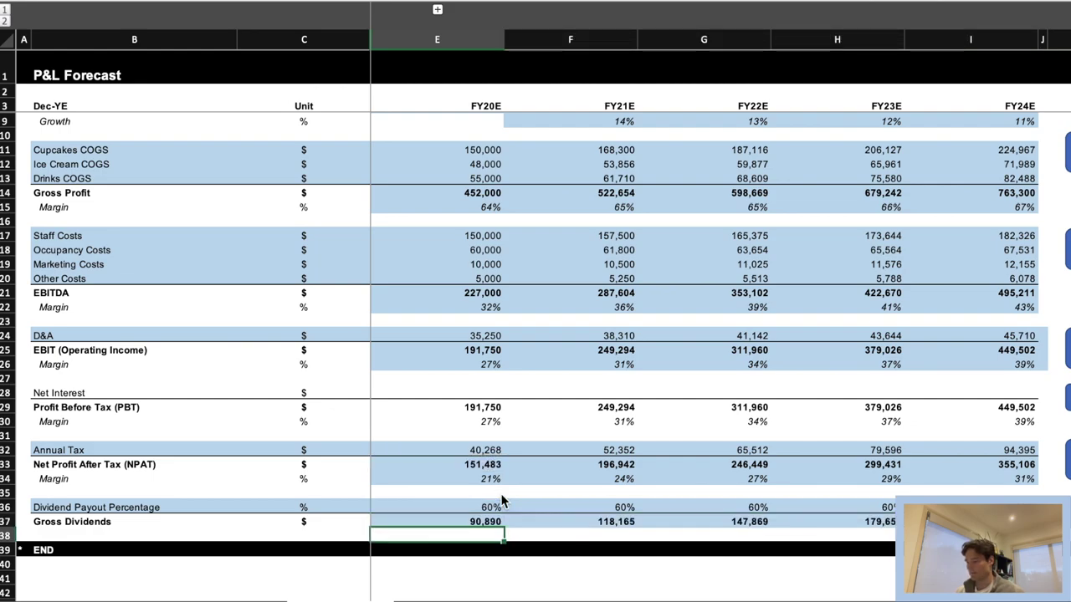